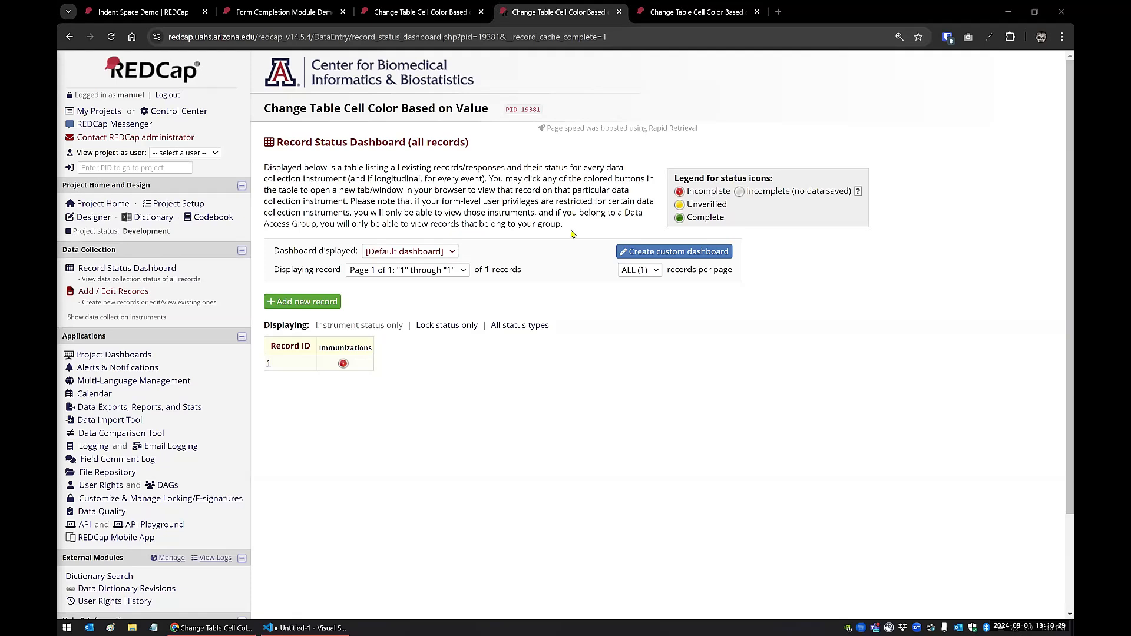
Open record 1's Immunizations form, add a fourth immunization entry and select Tetanus Vaccine for it
click(343, 364)
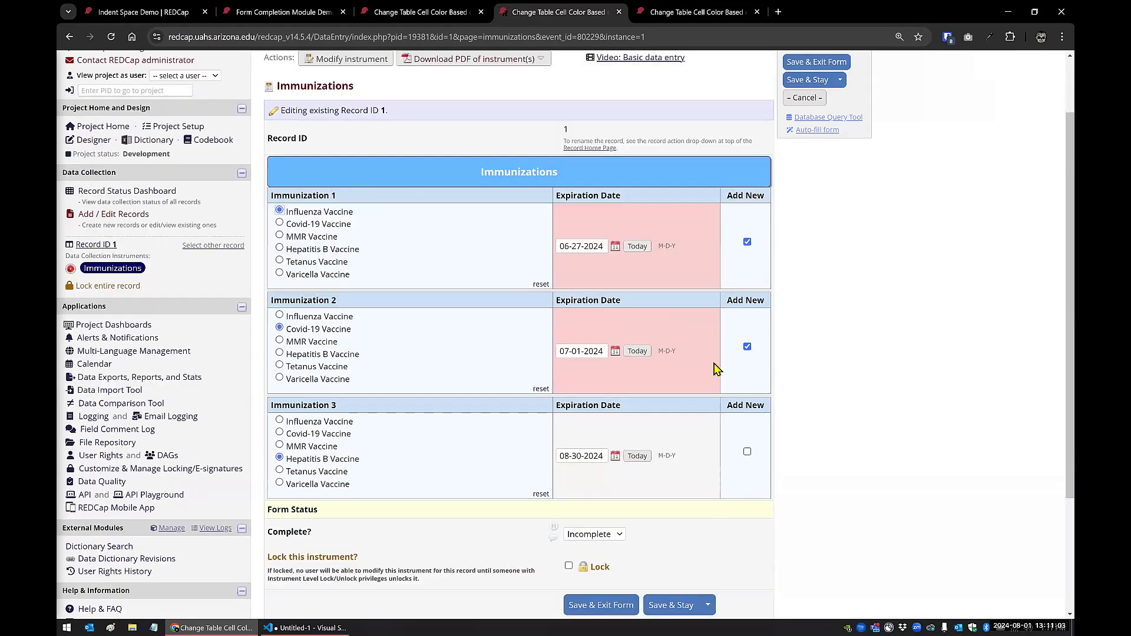
scroll(719, 370, down, 4)
click(747, 288)
click(280, 412)
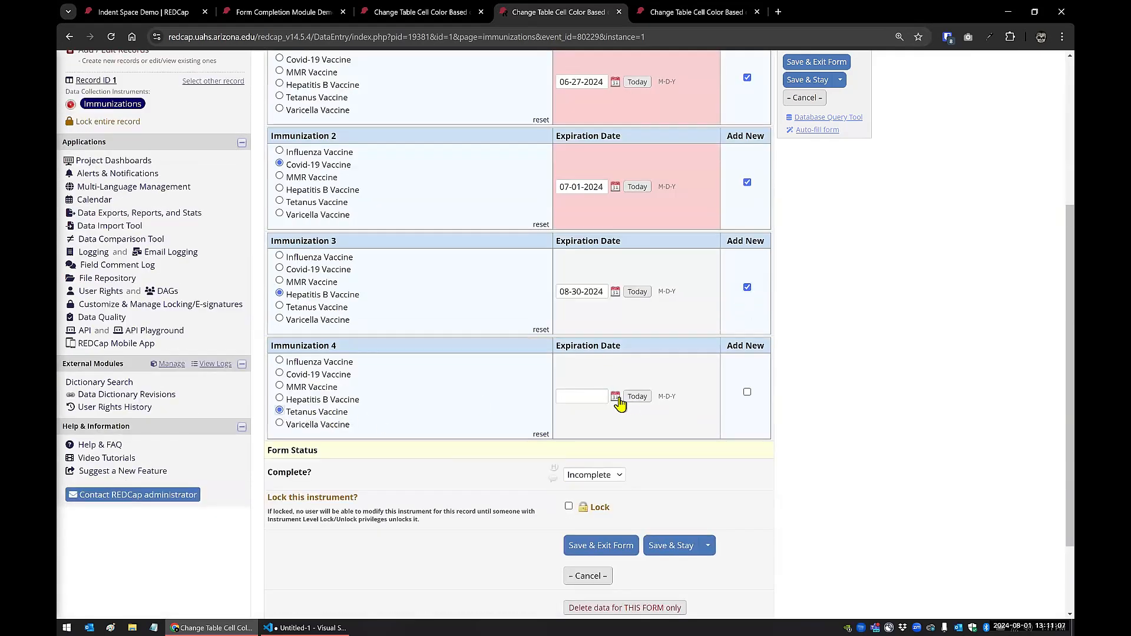
Set Immunization 4's expiration date to 07-31-2024, save the record while staying on the form, and review the expiration date cells
click(615, 396)
click(567, 414)
click(632, 515)
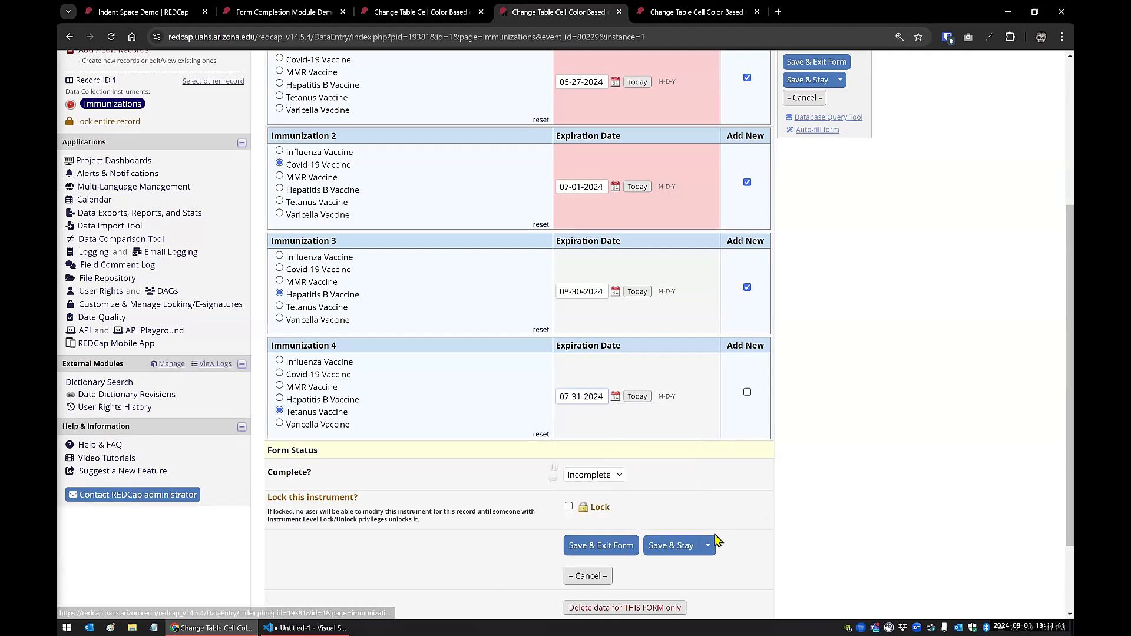
click(626, 473)
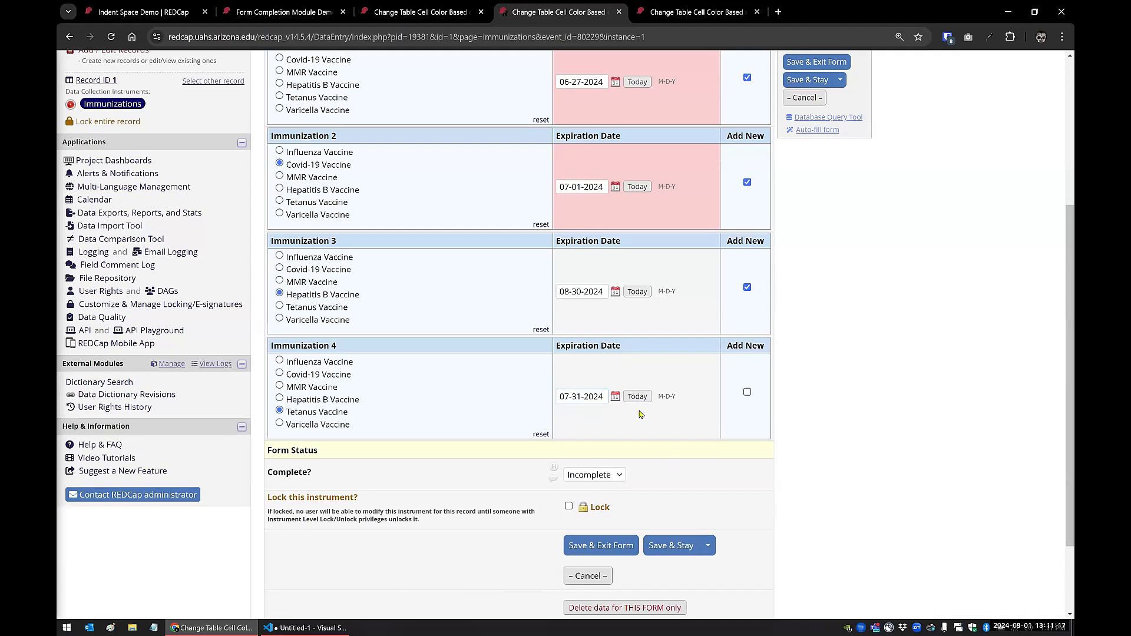
click(668, 546)
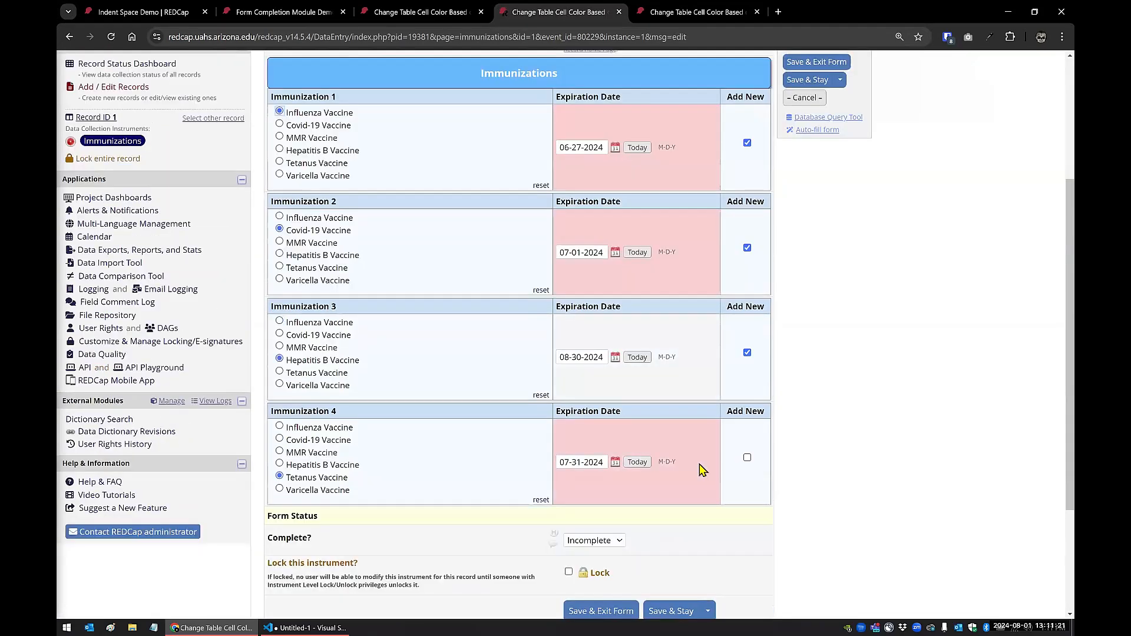
scroll(699, 464, down, 1)
scroll(238, 358, up, 1)
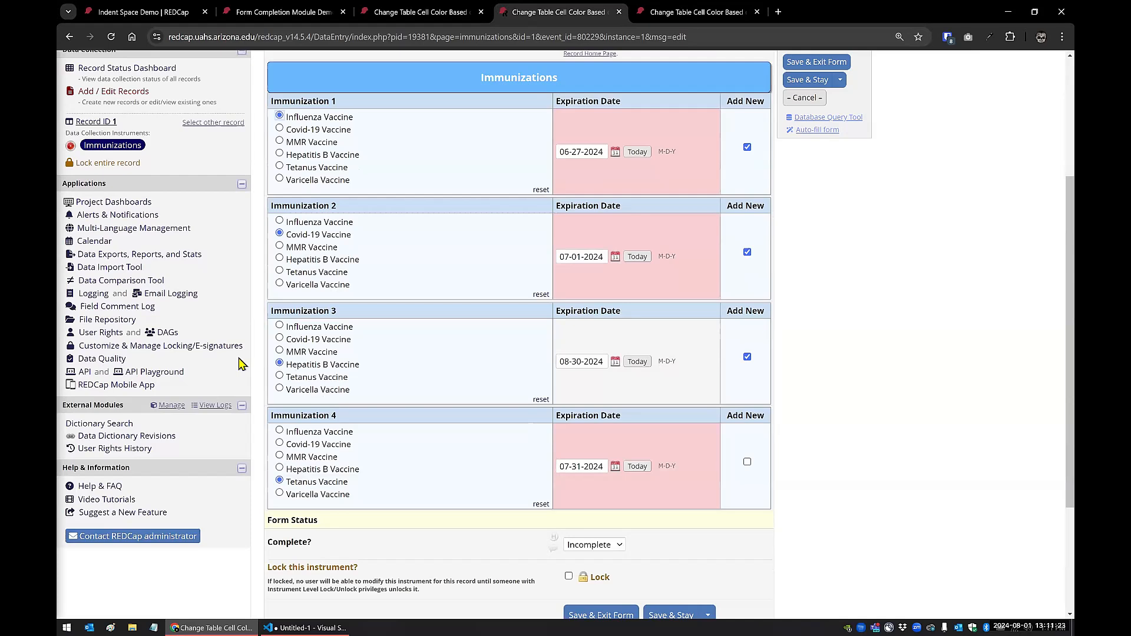
scroll(239, 363, up, 1)
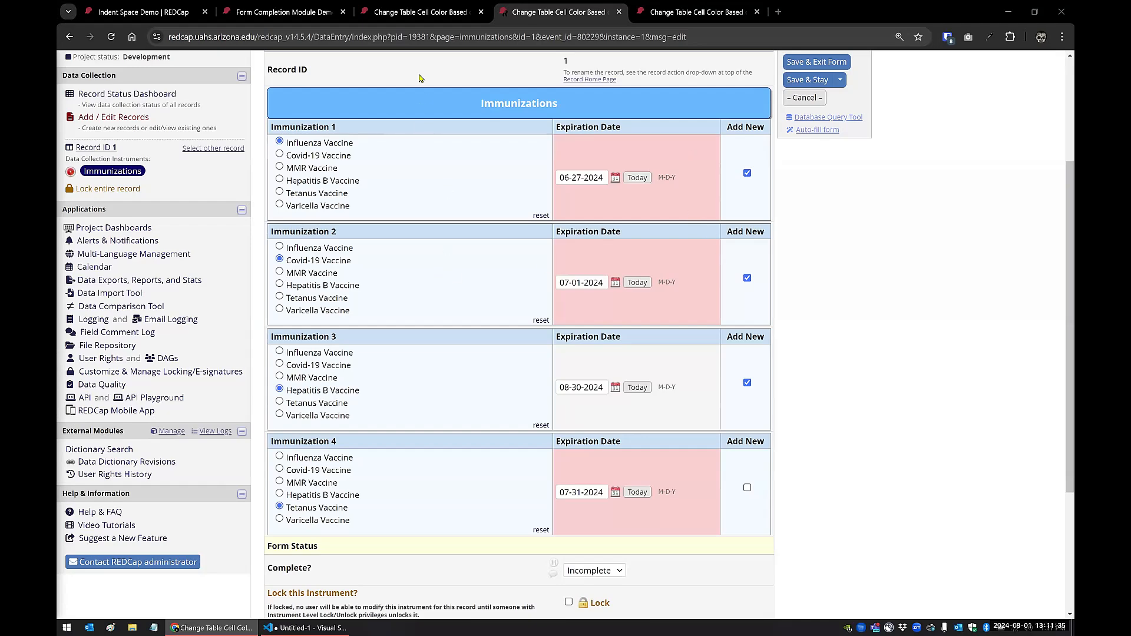
Open the HTML source code of the immunization_header field's label in the instrument designer
click(411, 22)
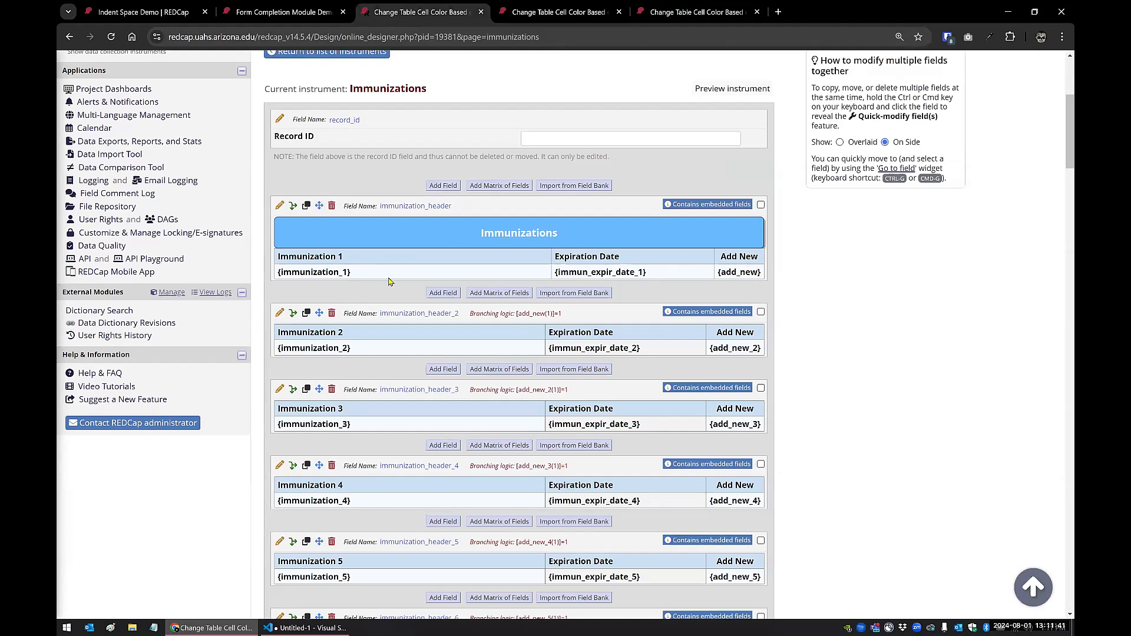
scroll(644, 209, down, 2)
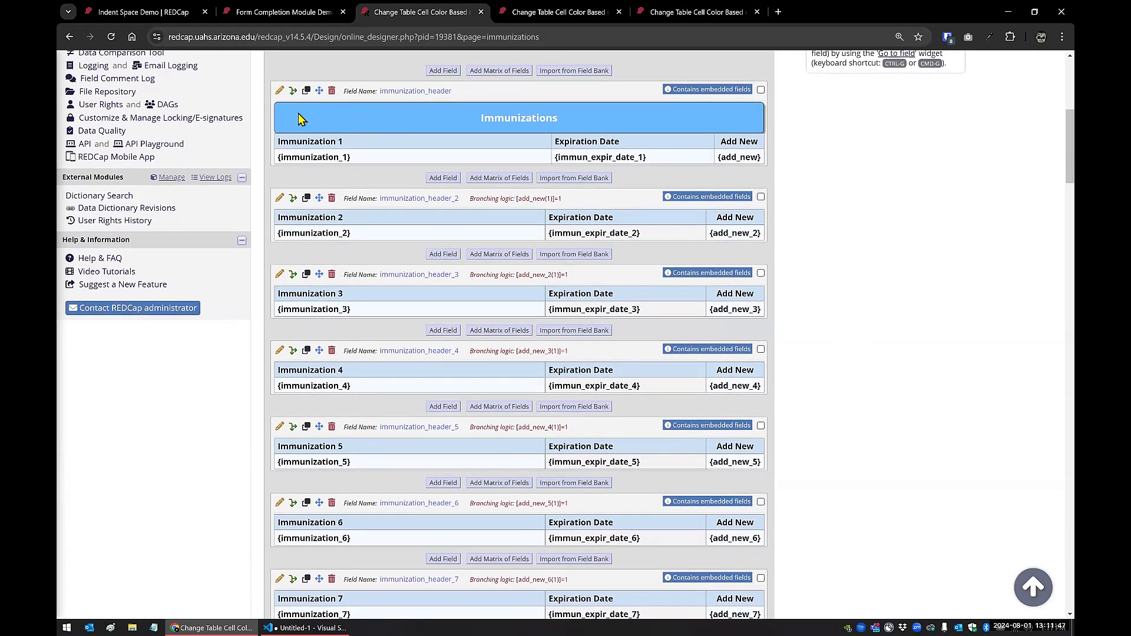
click(278, 92)
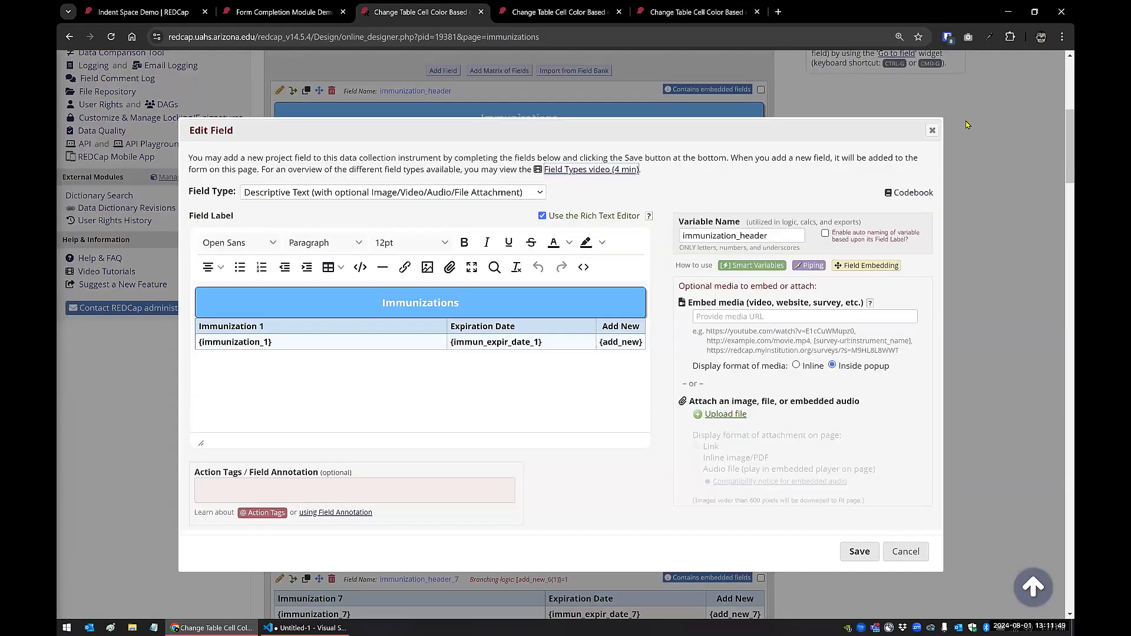
click(934, 137)
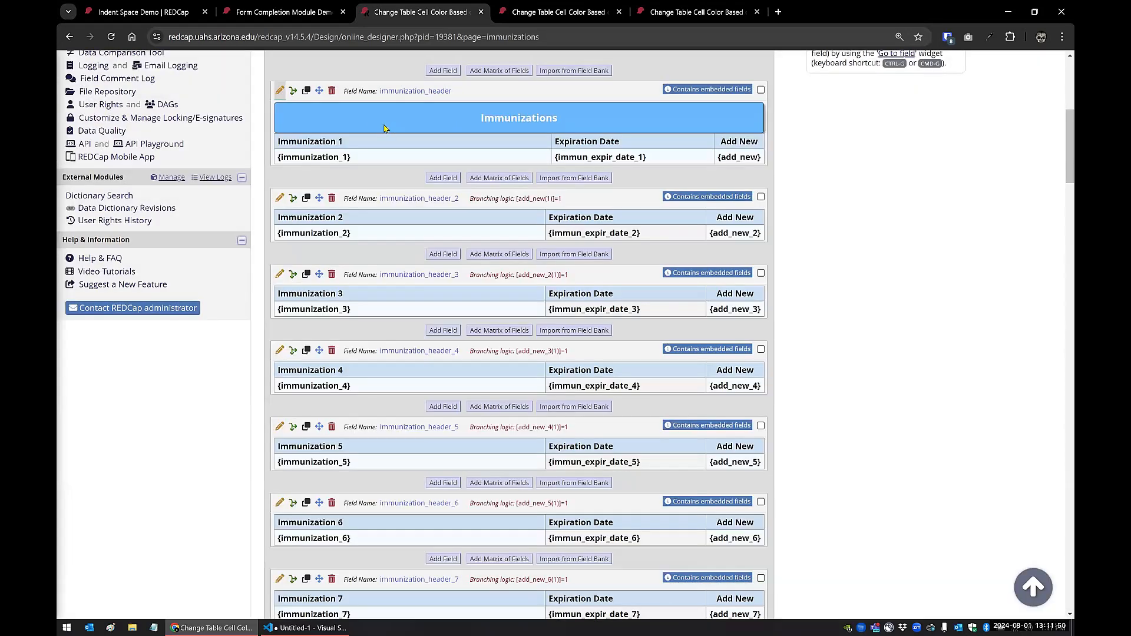
click(280, 91)
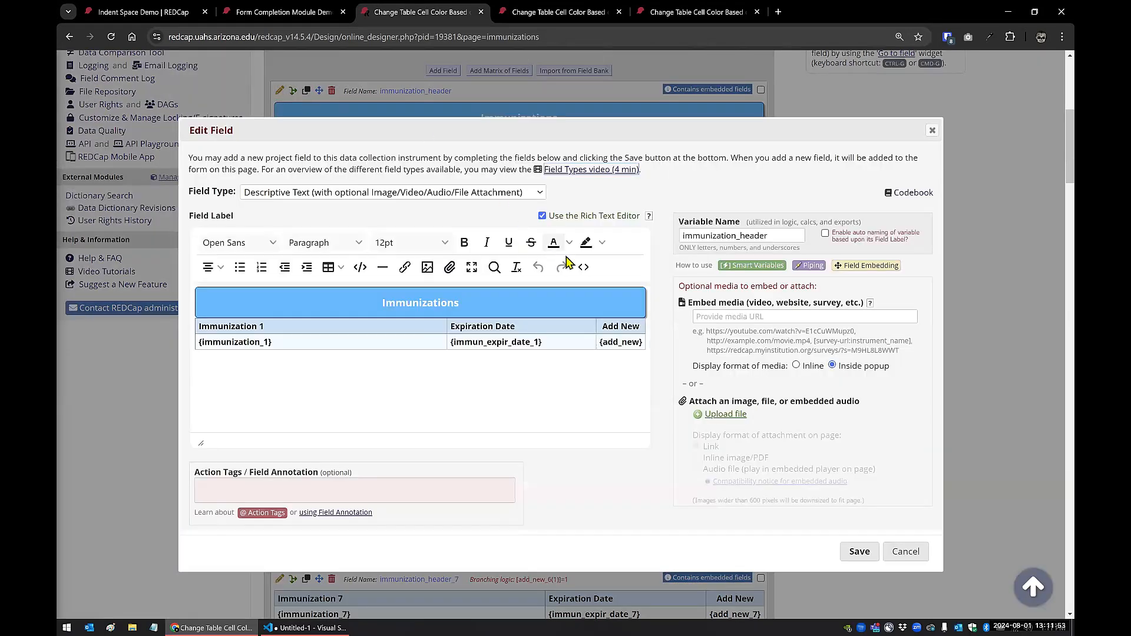
click(583, 267)
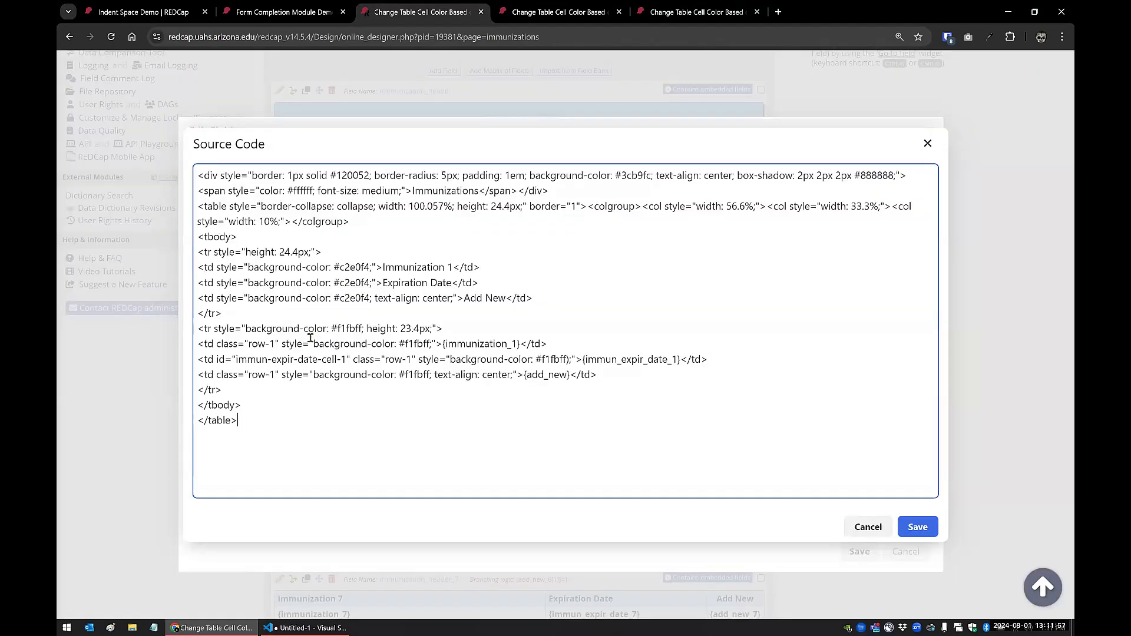
Examine the expiration date cell's row and its id attribute in the source, and leave the field editor without saving
drag(199, 360, 716, 363)
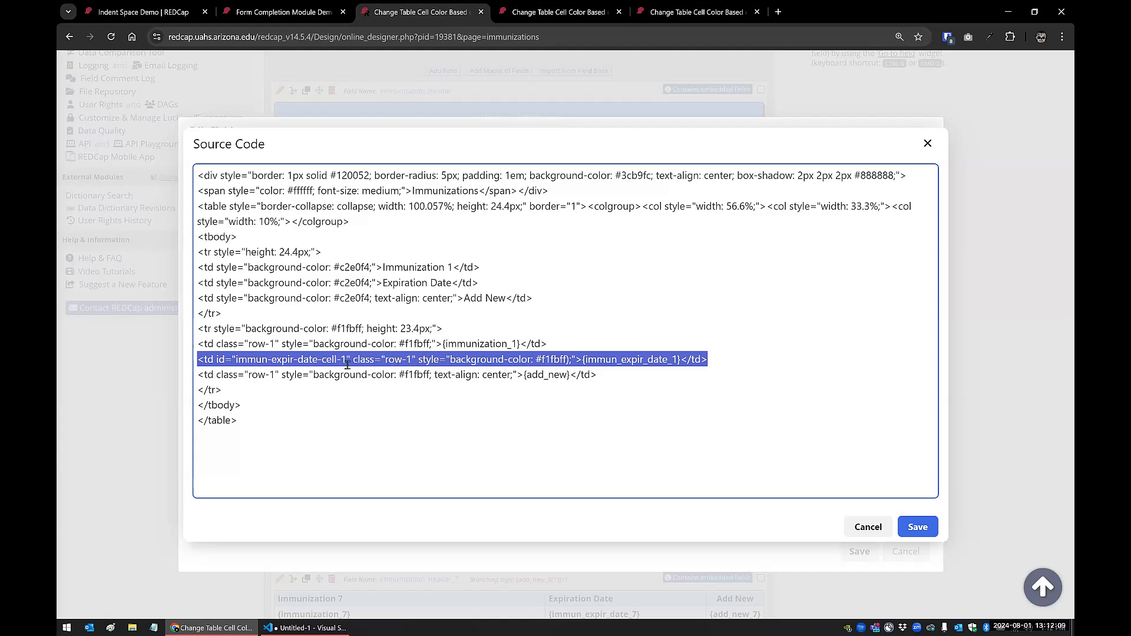
drag(216, 359, 352, 360)
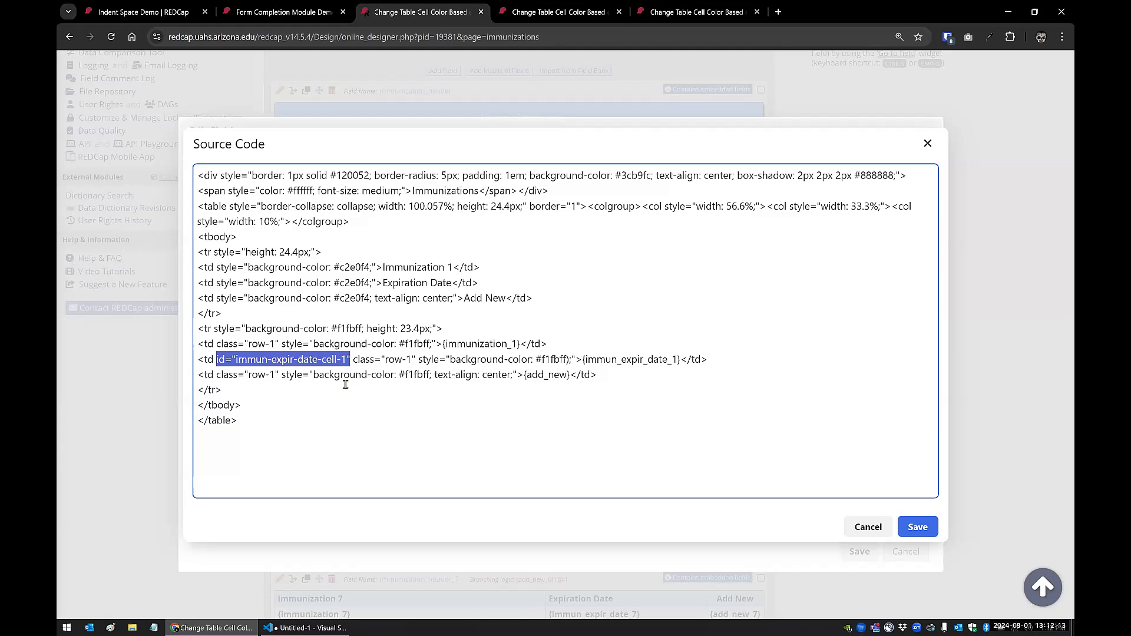
click(346, 384)
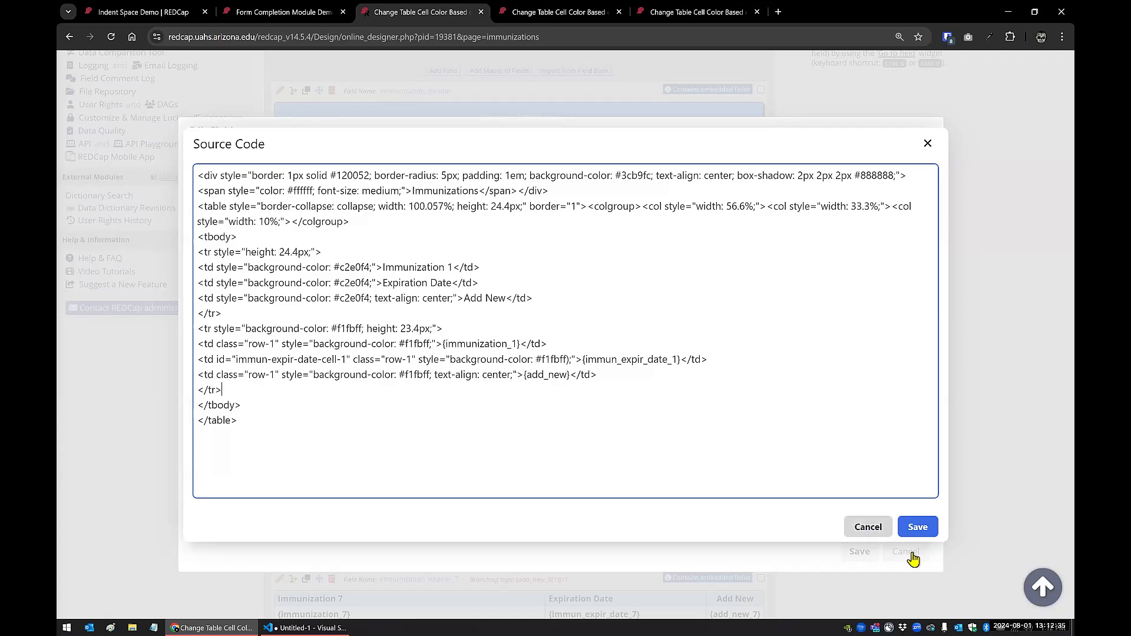
click(911, 554)
click(907, 552)
Inspect Immunization 1's expiration date on the record form in maximized DevTools and select its enclosing td element
click(560, 12)
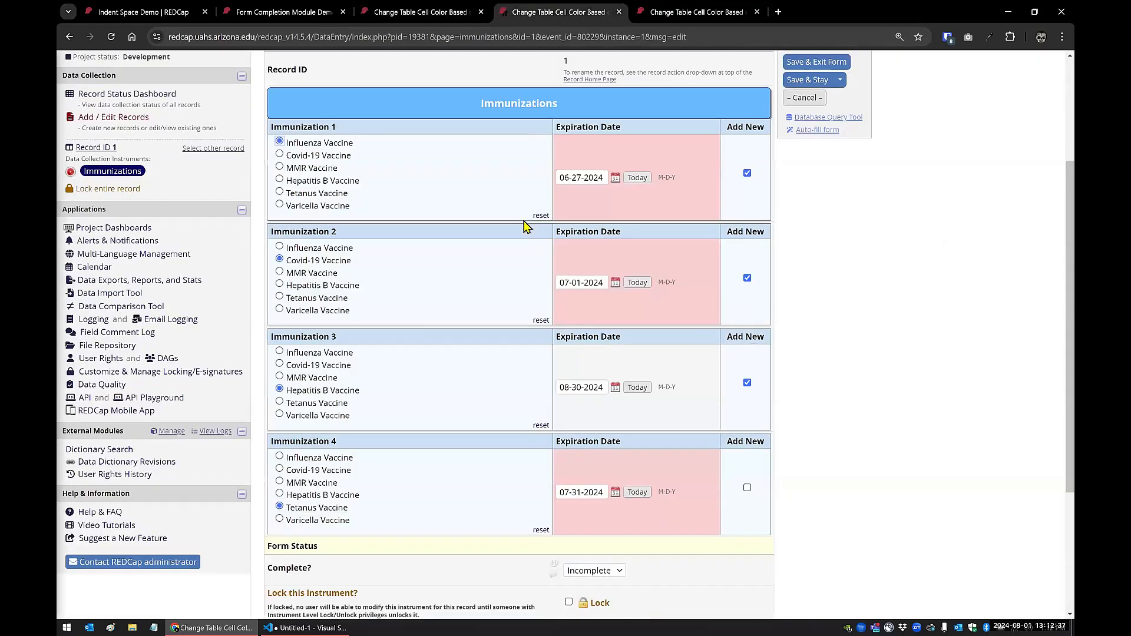
right_click(582, 178)
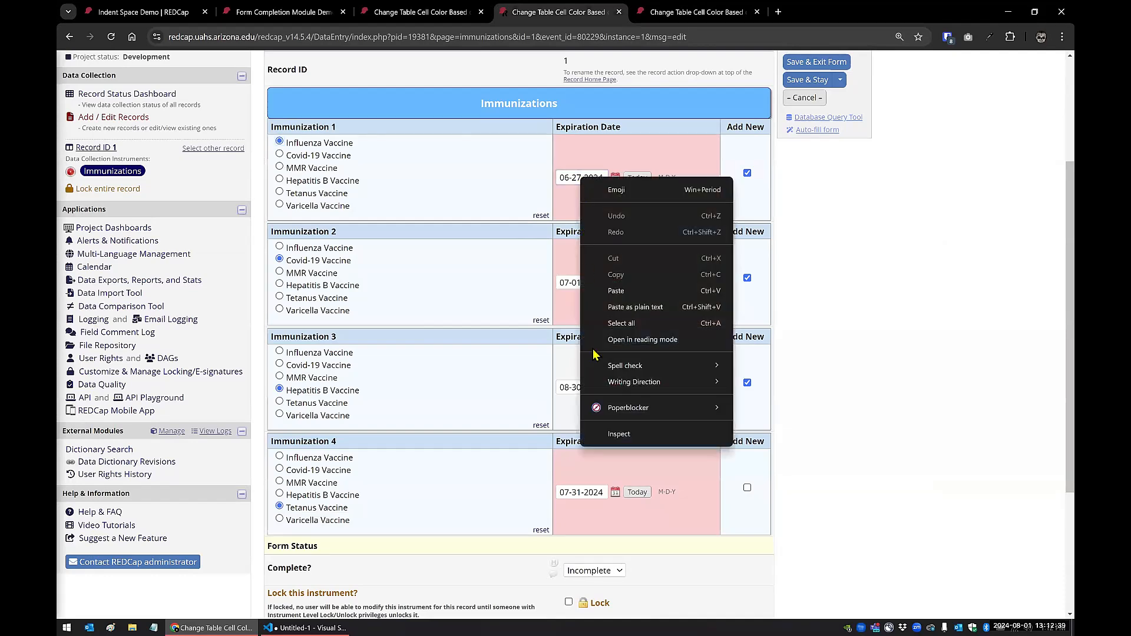
click(614, 436)
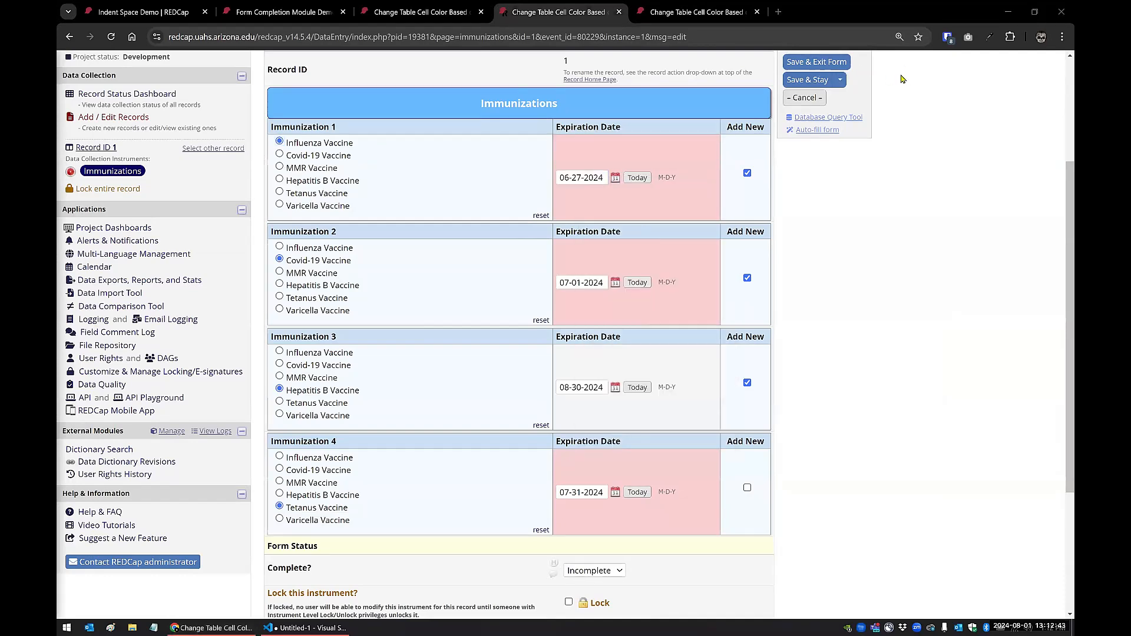
key(super+Up)
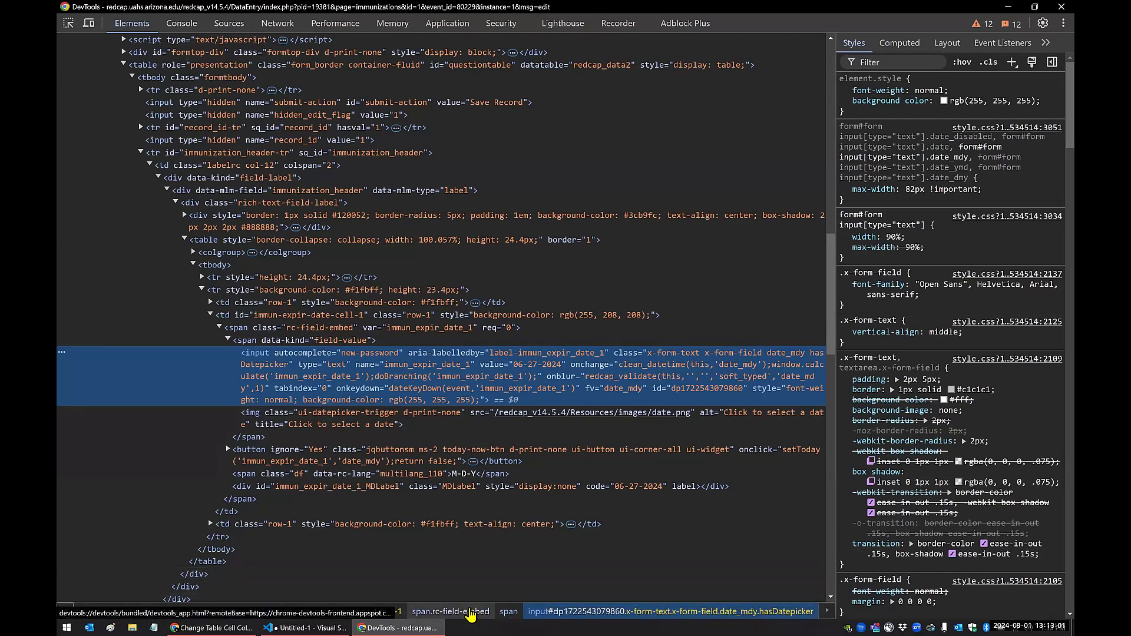
click(238, 318)
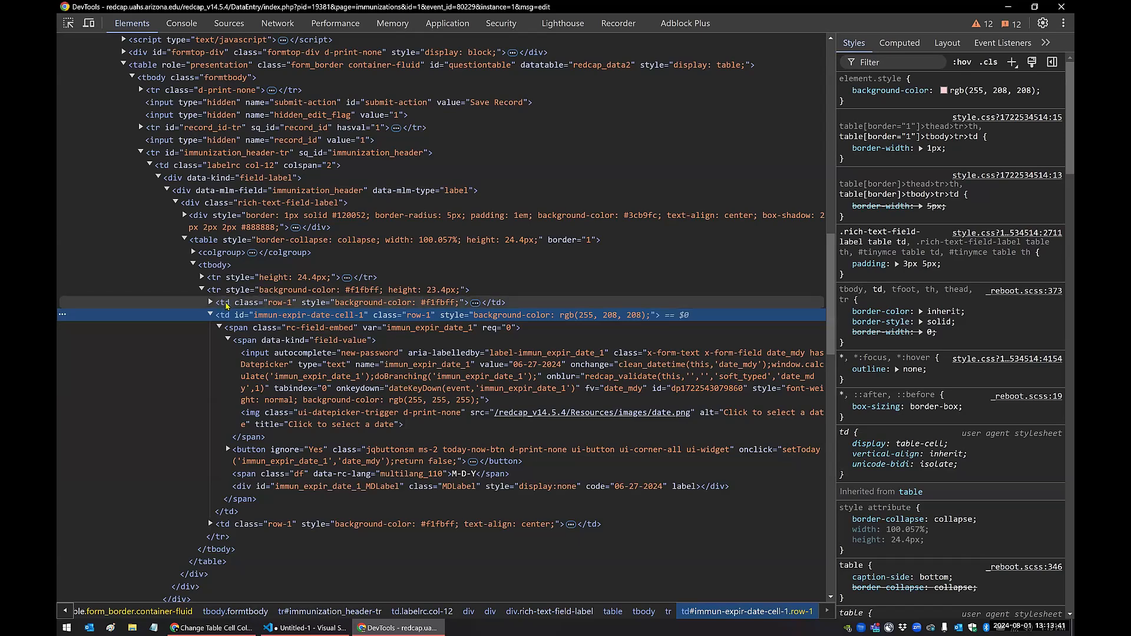
Return to the designer, recheck the expiration date cell's id in the immunization_header source code, and cancel the field edit
click(212, 628)
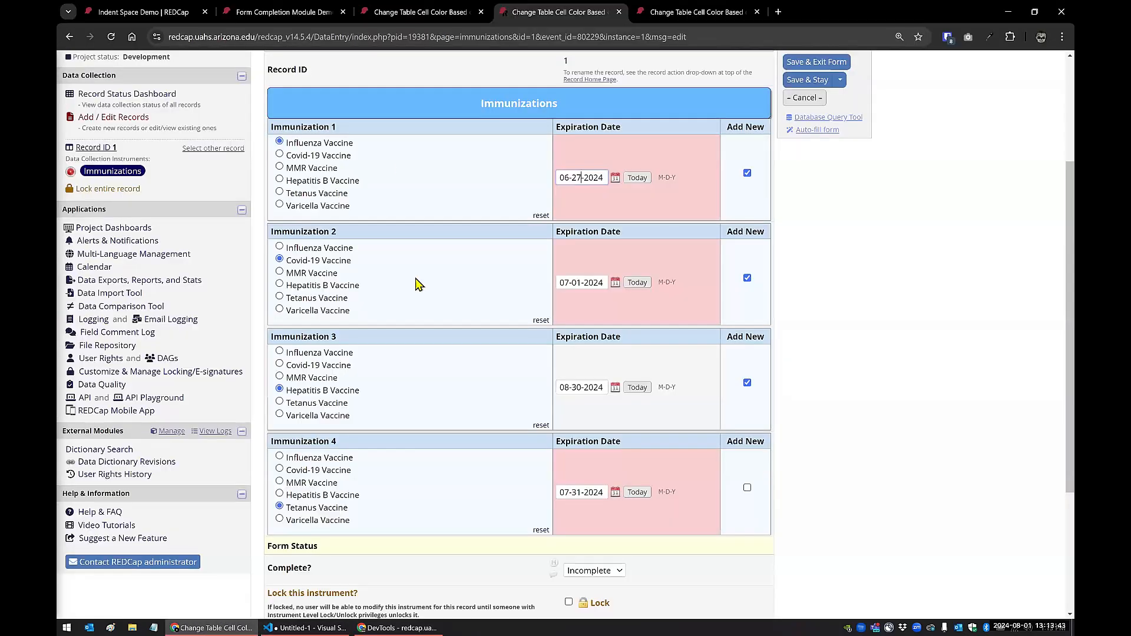
click(420, 14)
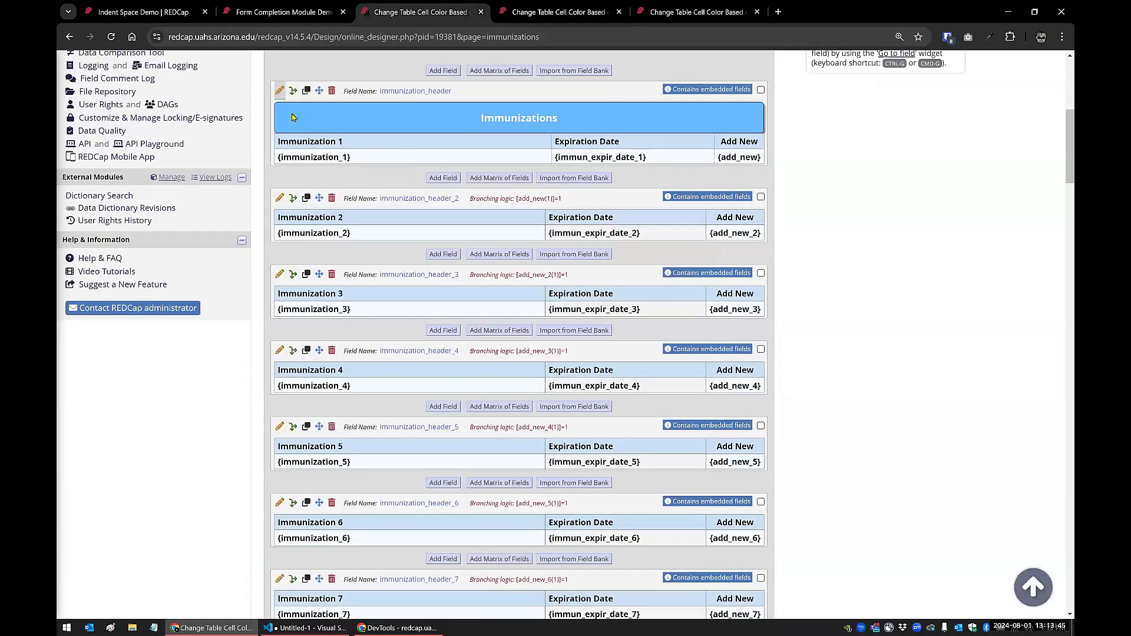
click(279, 90)
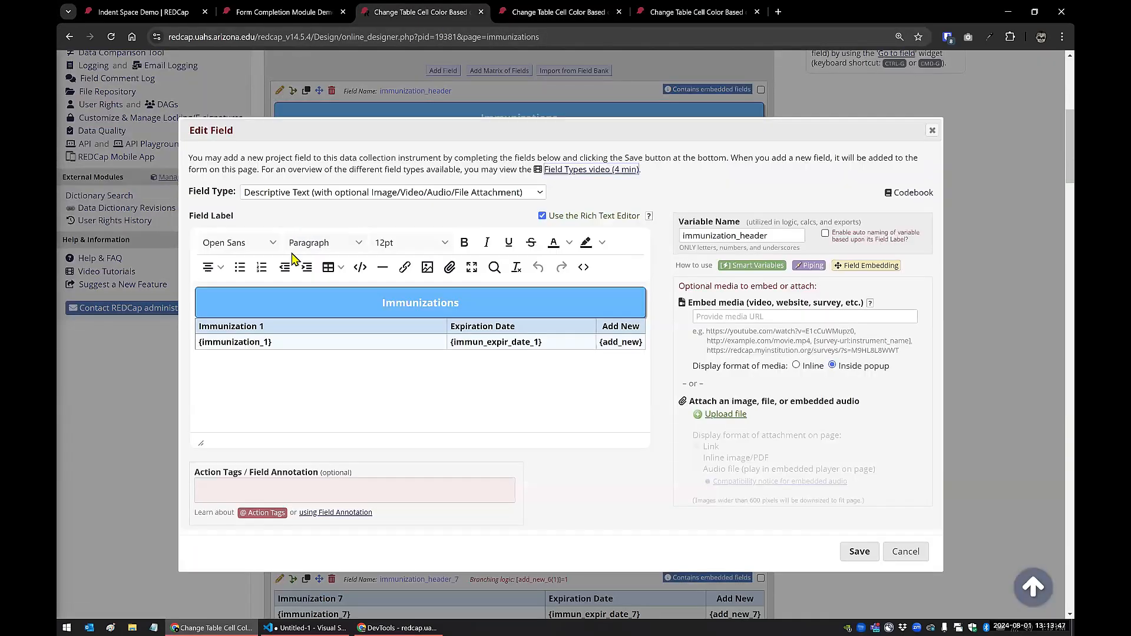
click(583, 267)
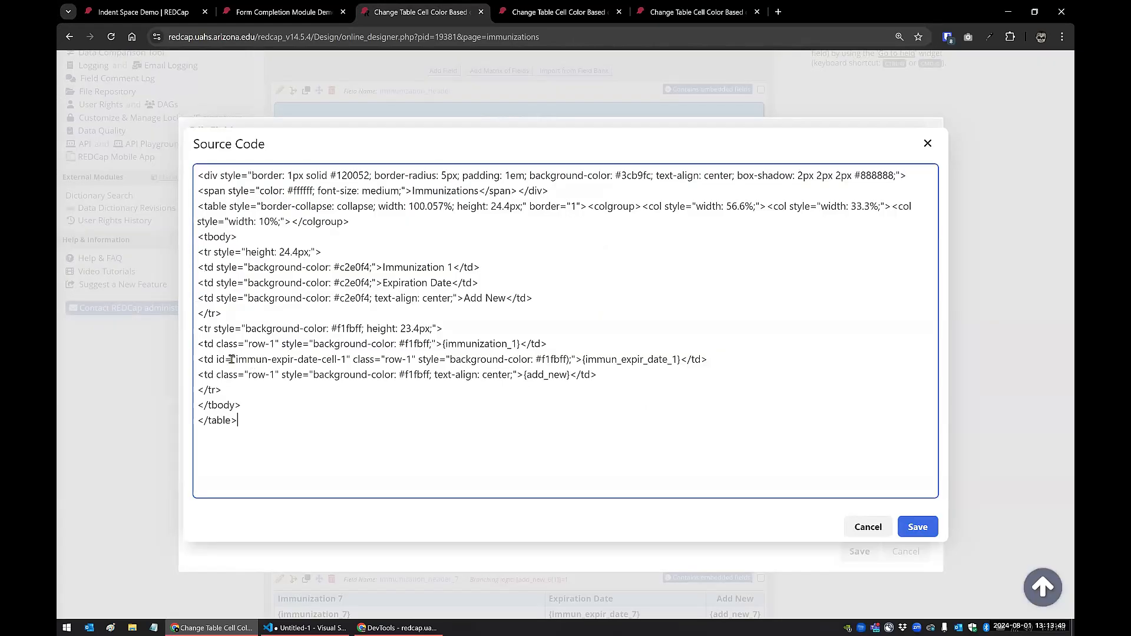
drag(216, 359, 351, 360)
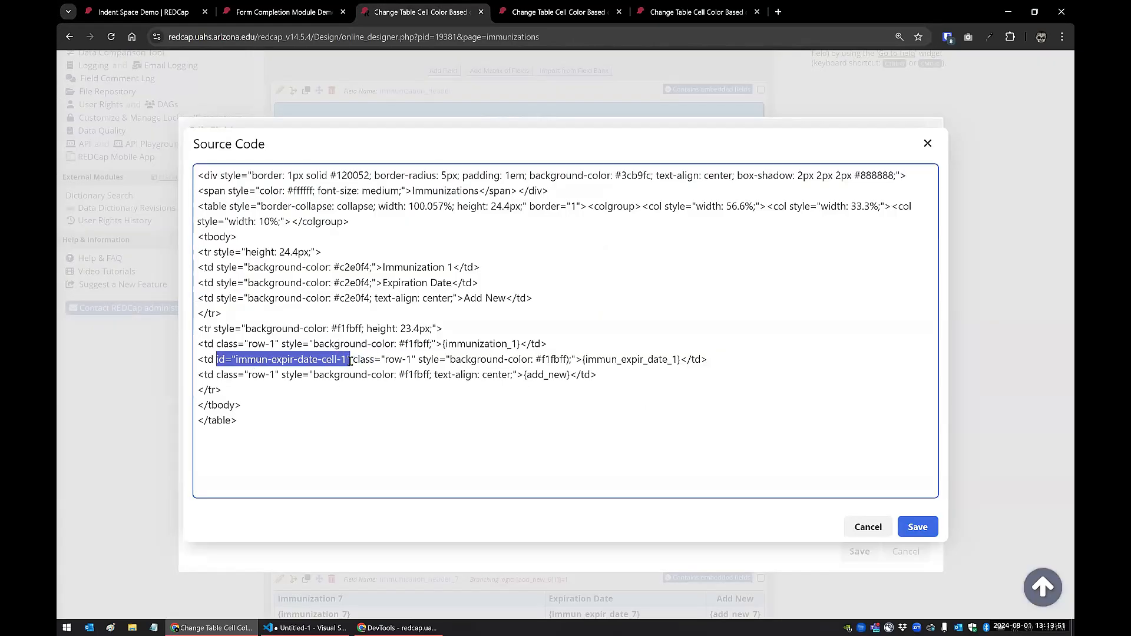
click(885, 532)
click(905, 552)
Examine the calculation equation and action tag of the expiration_status_1 field, and close it without saving
scroll(433, 401, down, 9)
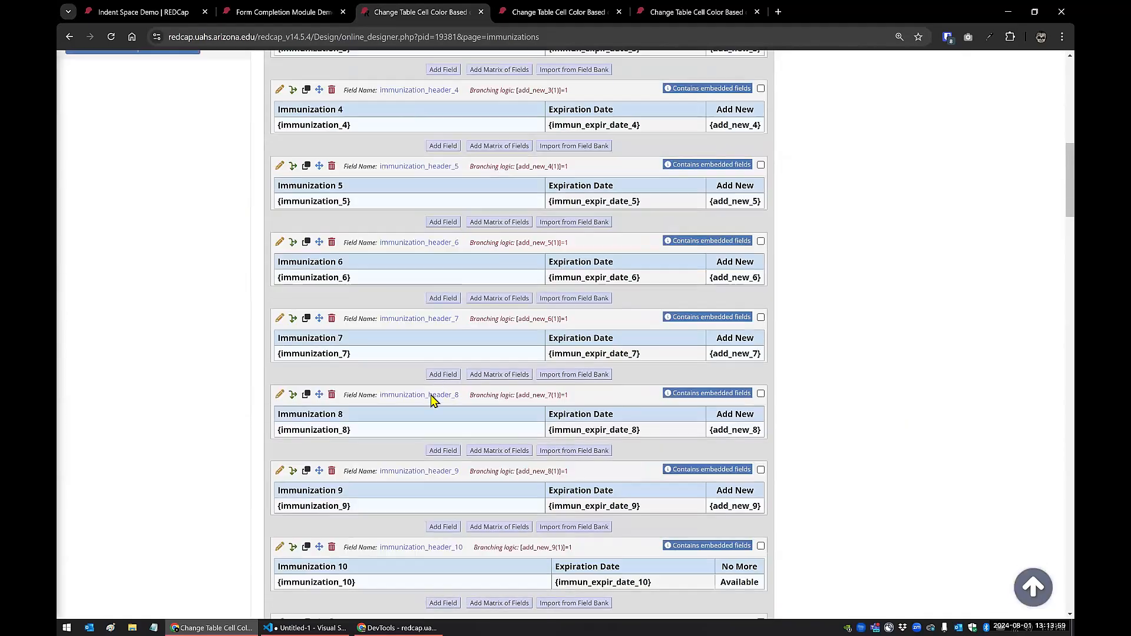
scroll(433, 401, down, 3)
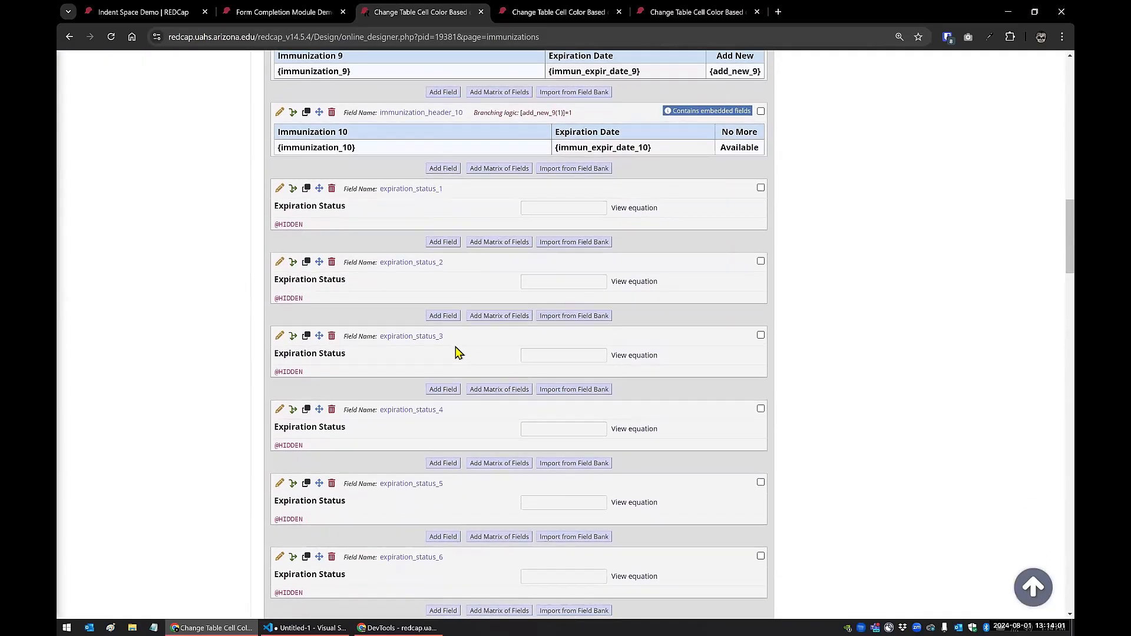
scroll(537, 454, up, 8)
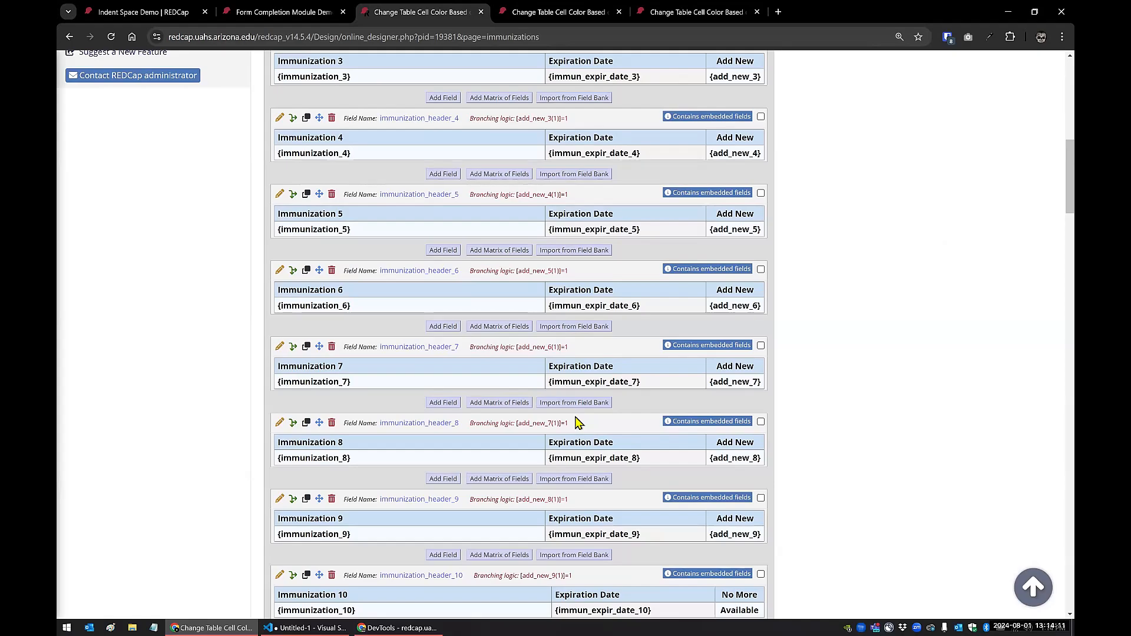
scroll(578, 423, down, 8)
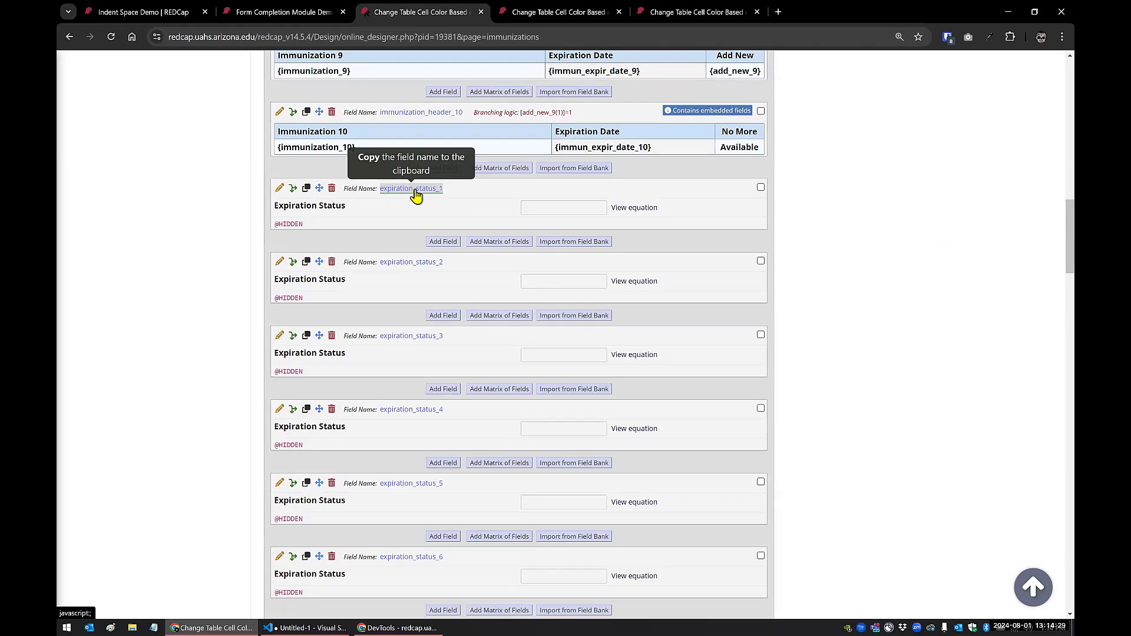
click(280, 191)
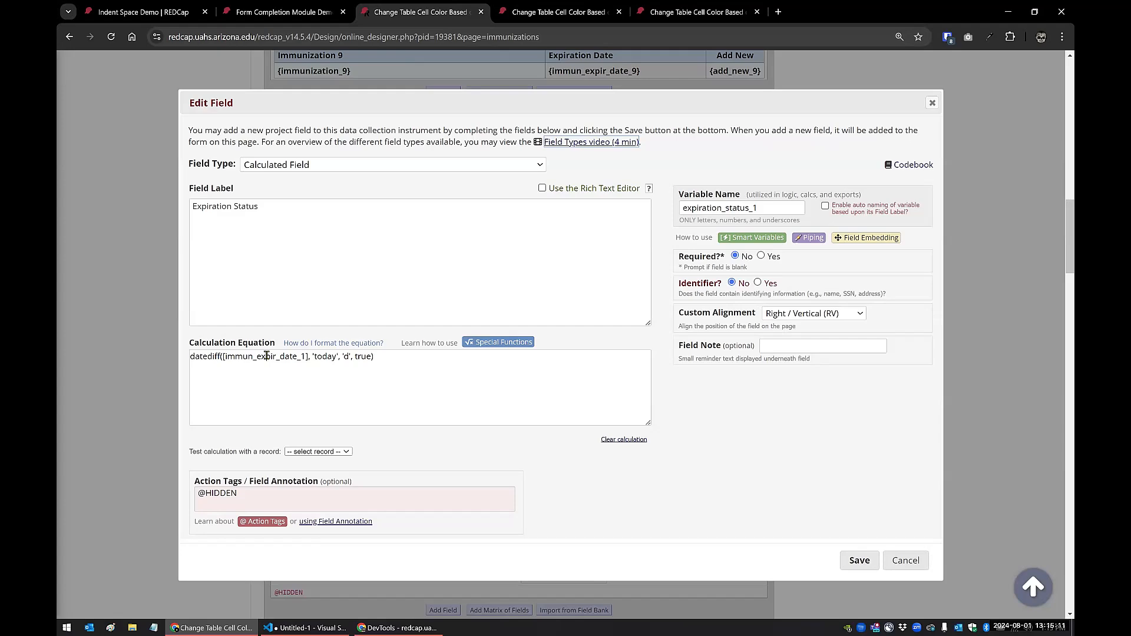
click(900, 562)
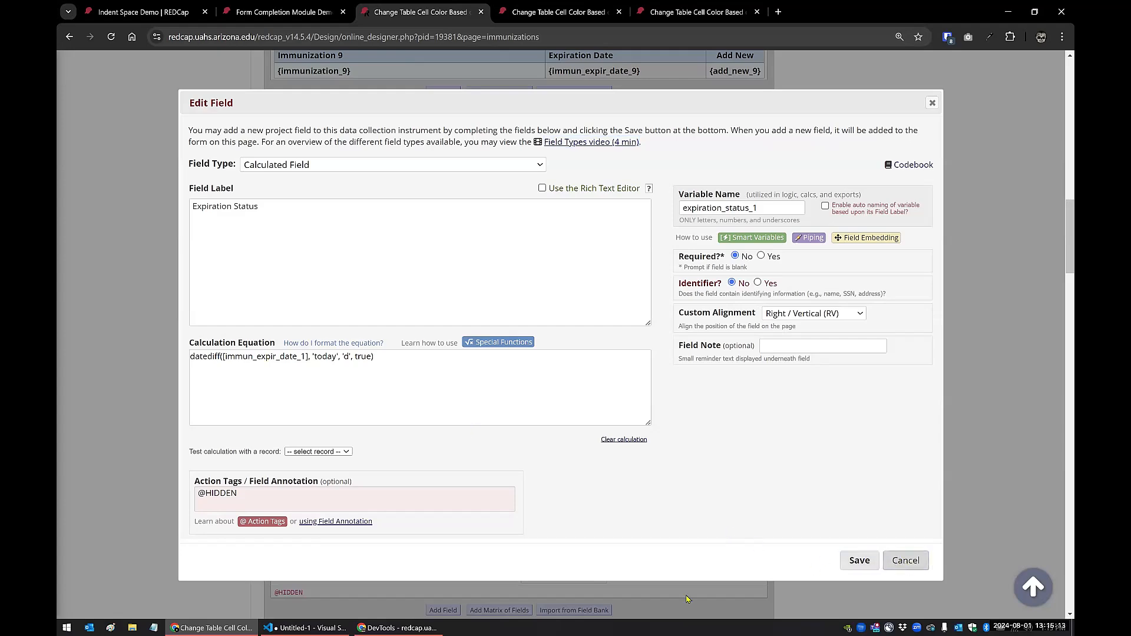
Switch to Visual Studio Code and highlight the if/else block inside the window load function for review
click(305, 628)
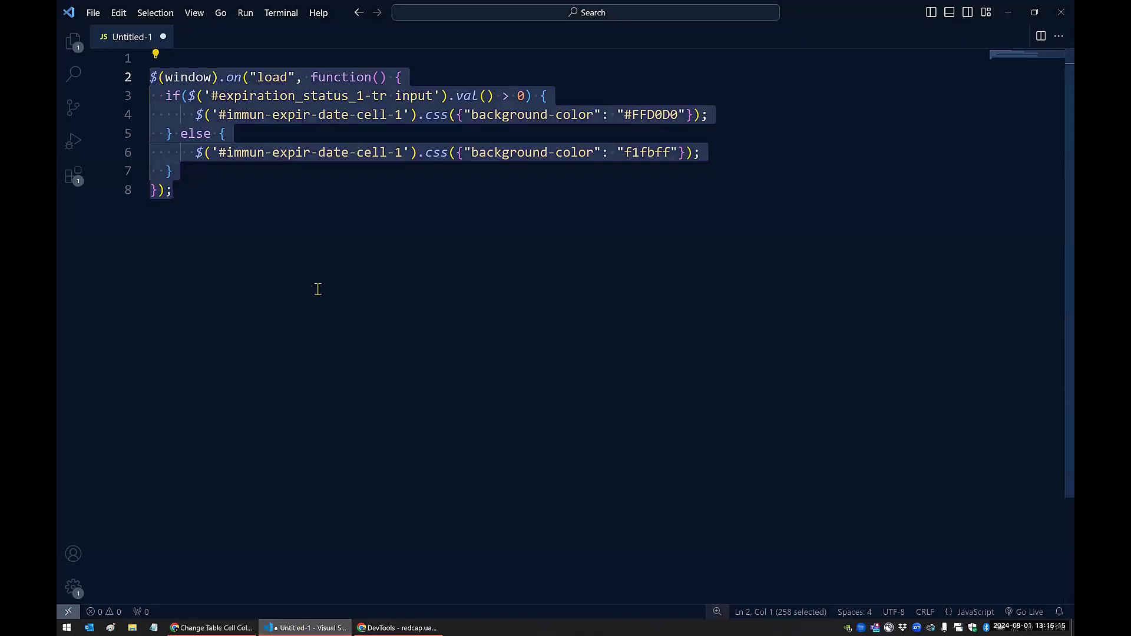
click(314, 261)
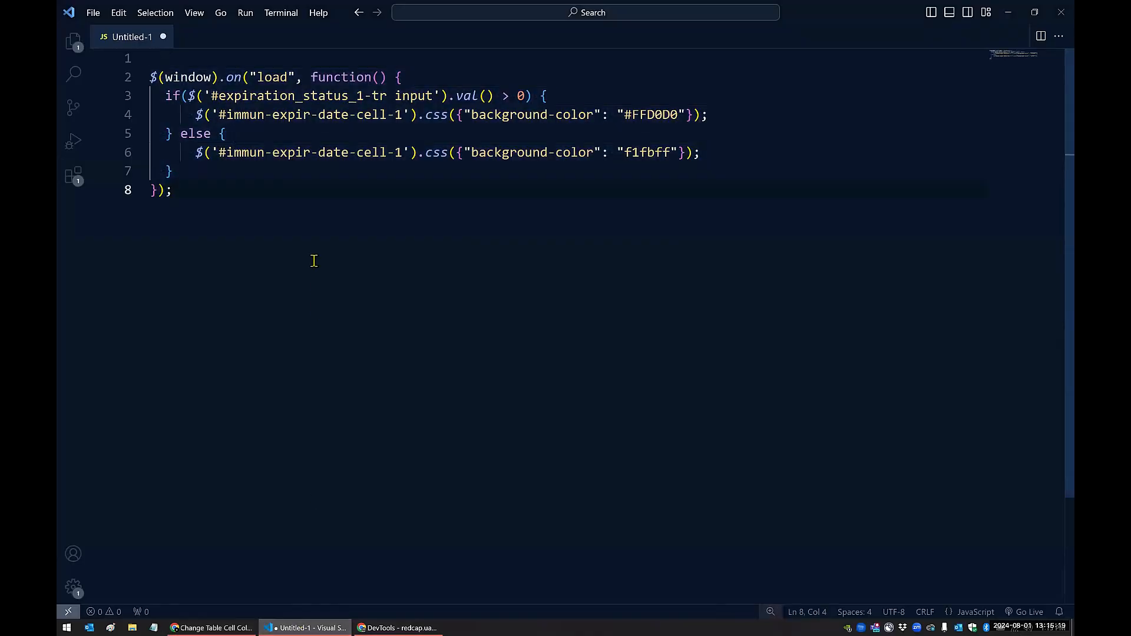
drag(175, 170, 136, 101)
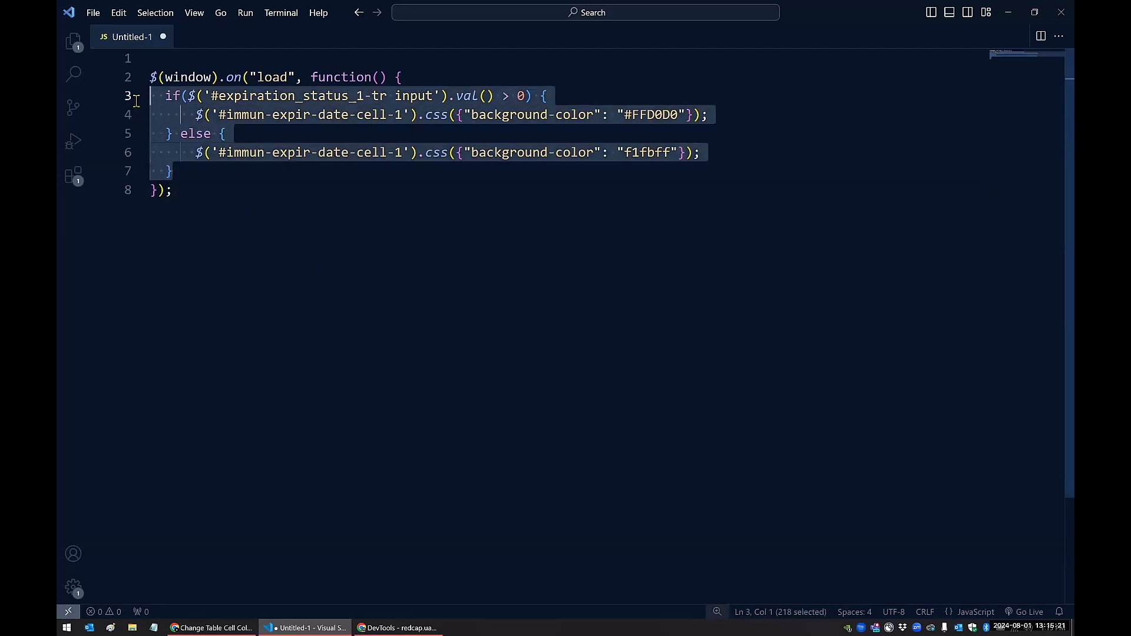
Switch to the REDCap designer, check the expiration date cell's id in the immunization_header_2 source code, and cancel the field edit
click(233, 627)
scroll(428, 500, up, 5)
scroll(430, 505, up, 15)
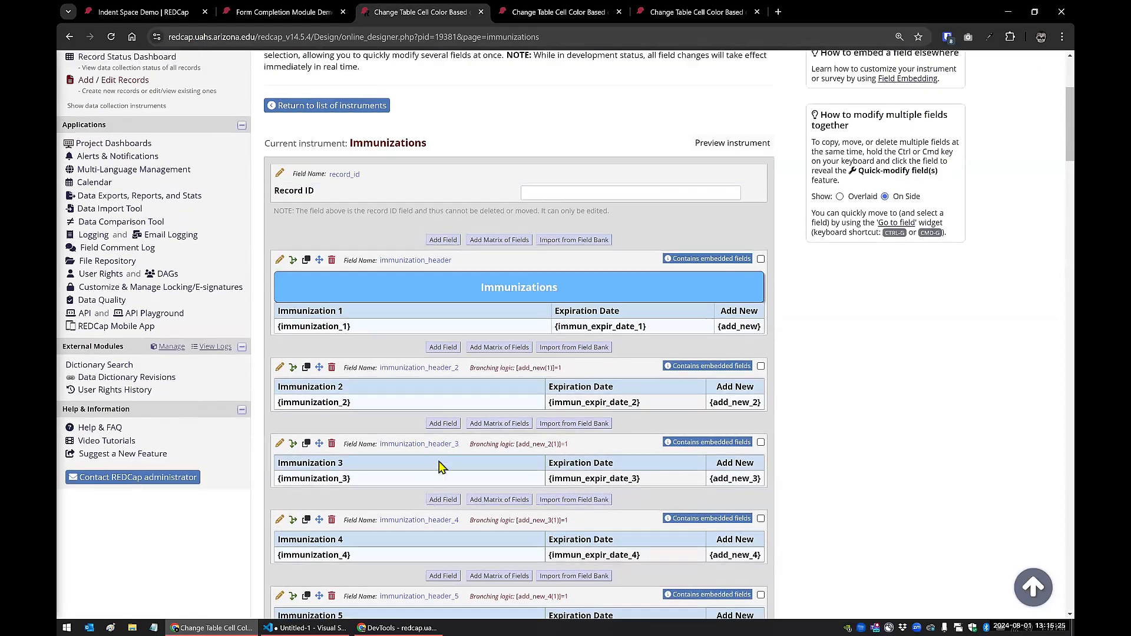
scroll(631, 408, down, 3)
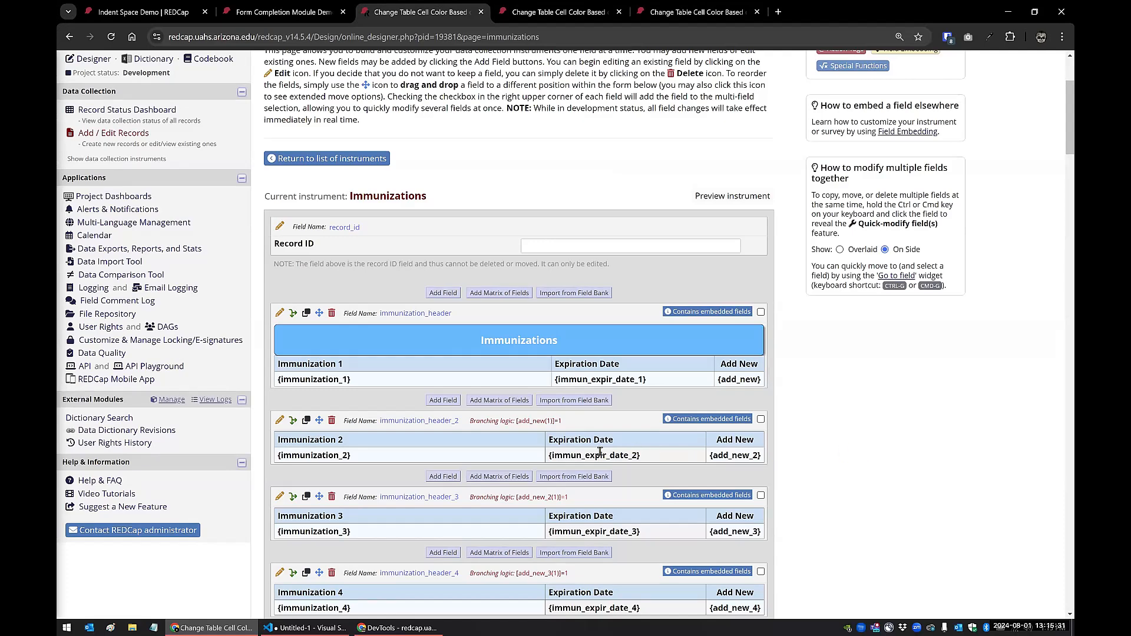
click(278, 421)
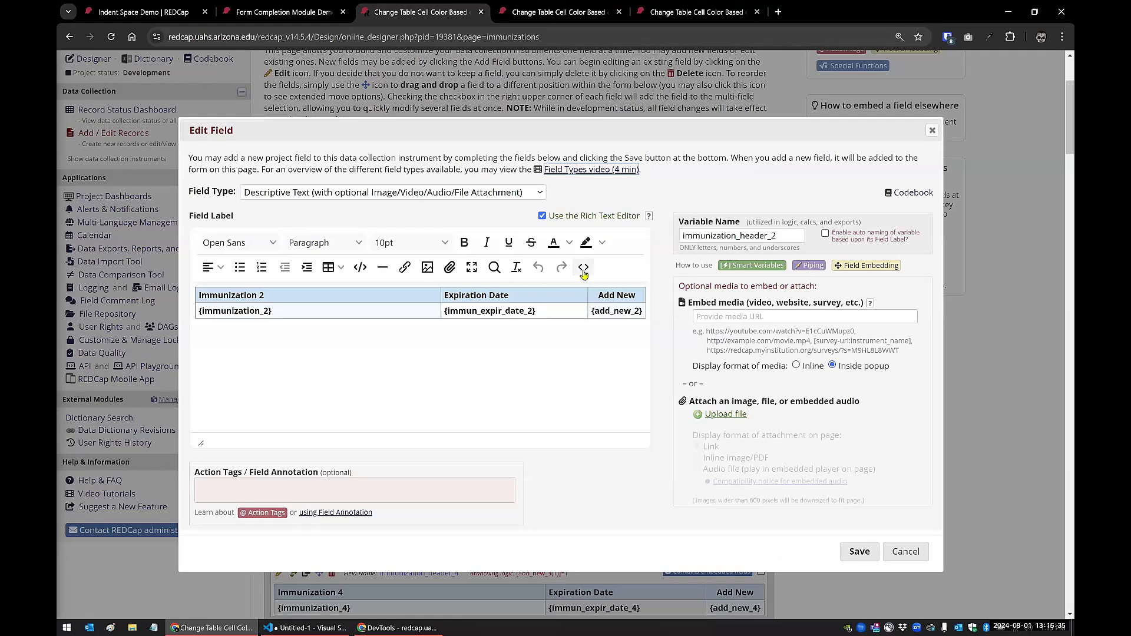
click(583, 267)
drag(218, 329, 350, 330)
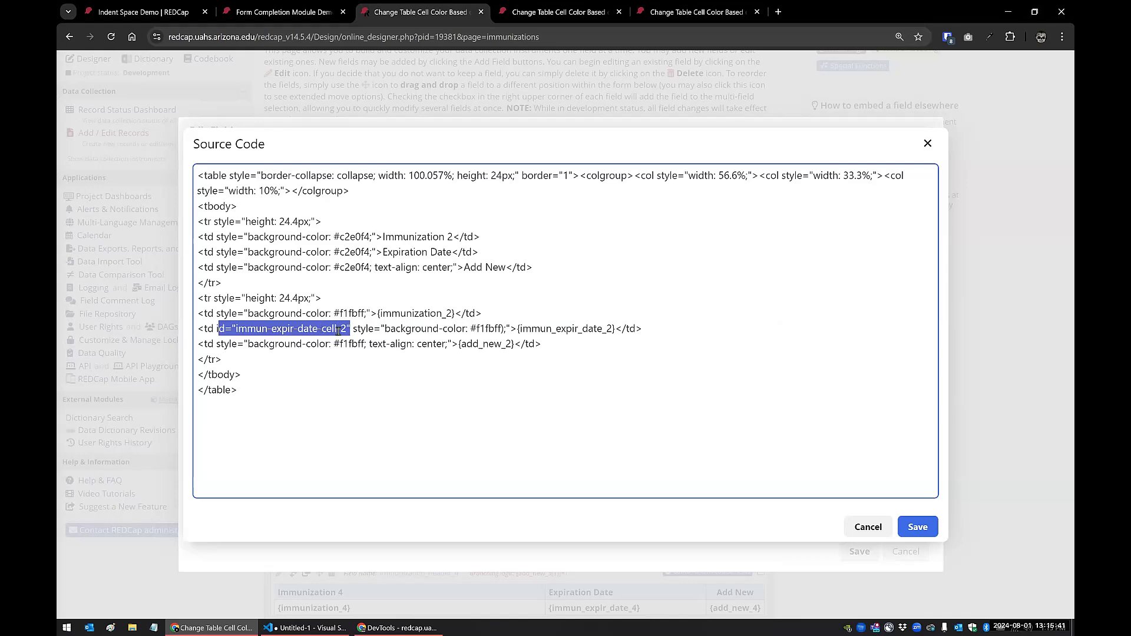
click(340, 329)
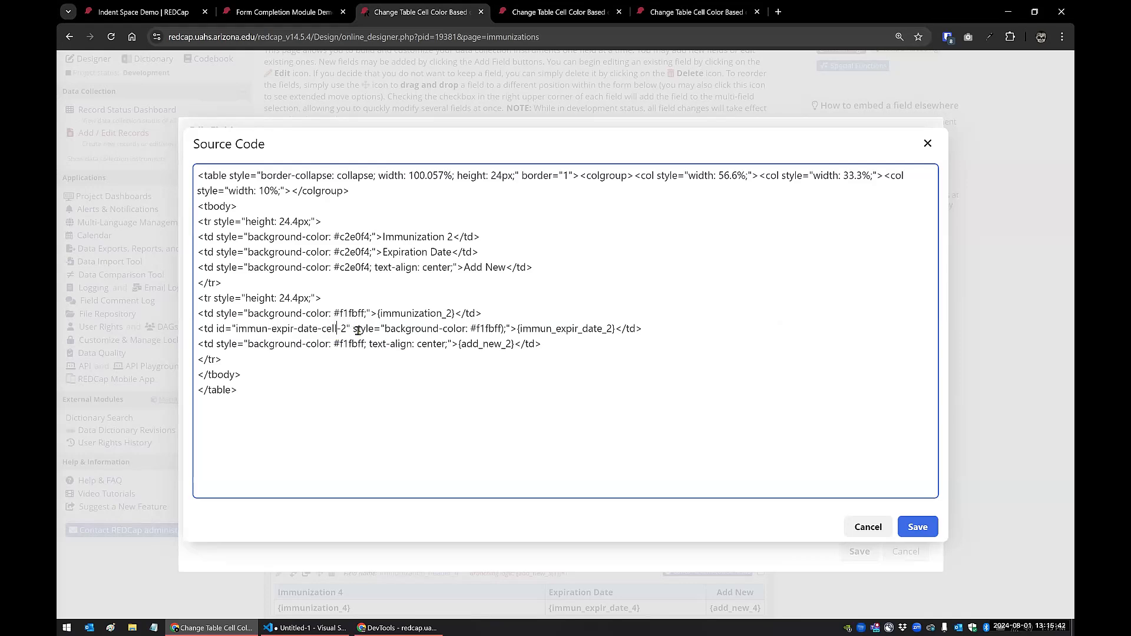
click(846, 527)
click(905, 553)
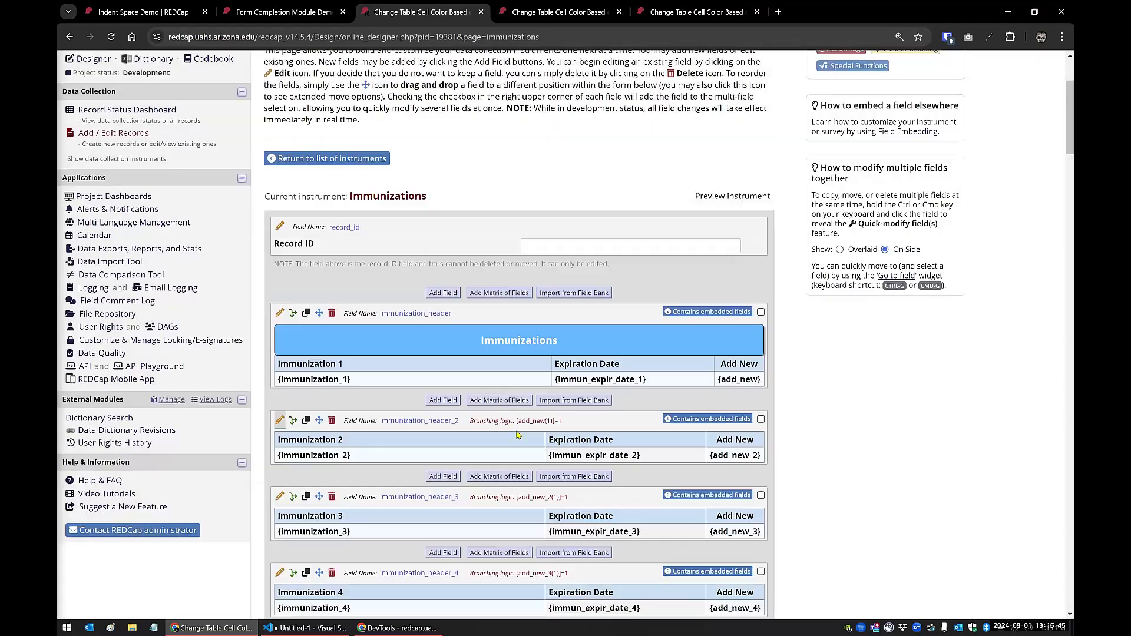
Look over the remaining immunization header fields and highlight the '#expiration_status_1-tr input' selector in Visual Studio Code
scroll(516, 435, down, 9)
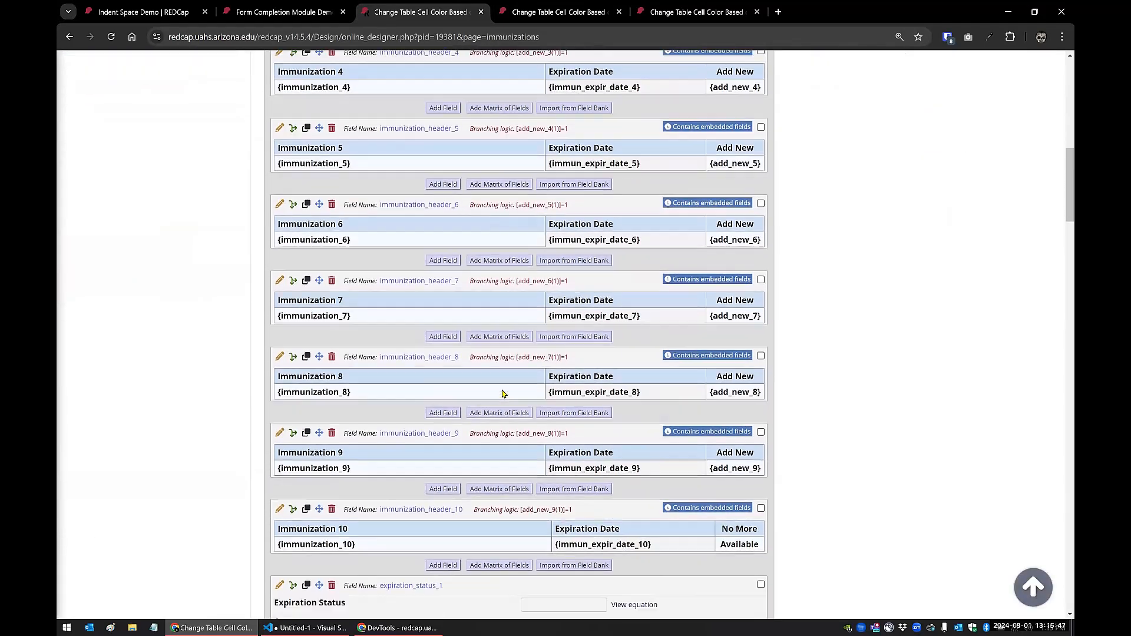
scroll(504, 394, down, 2)
click(313, 625)
click(323, 232)
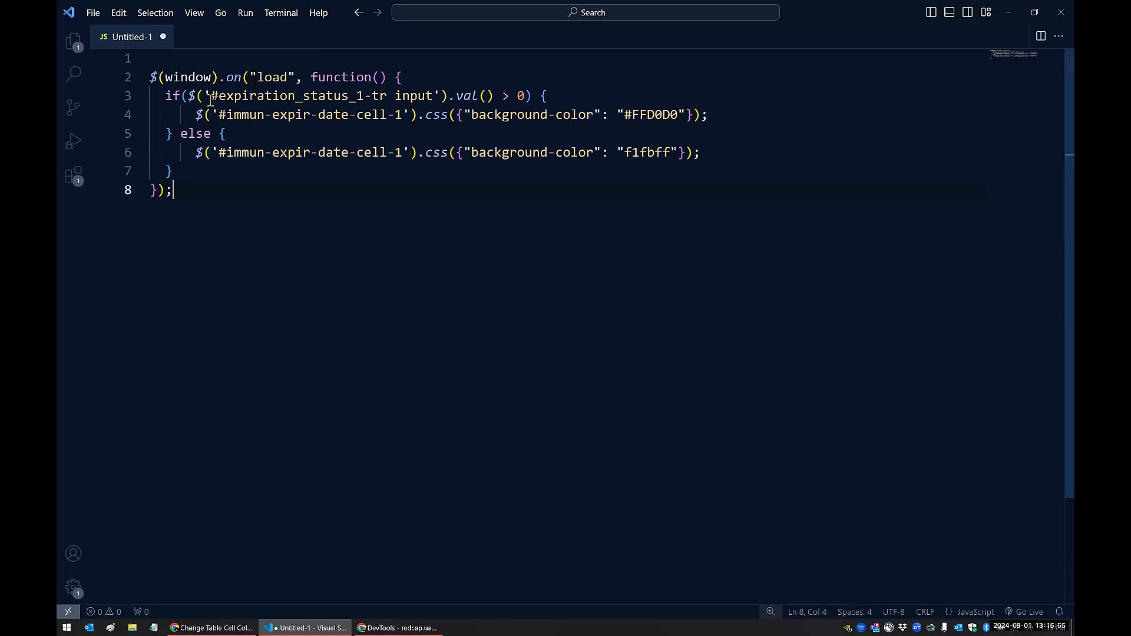
drag(211, 95, 435, 97)
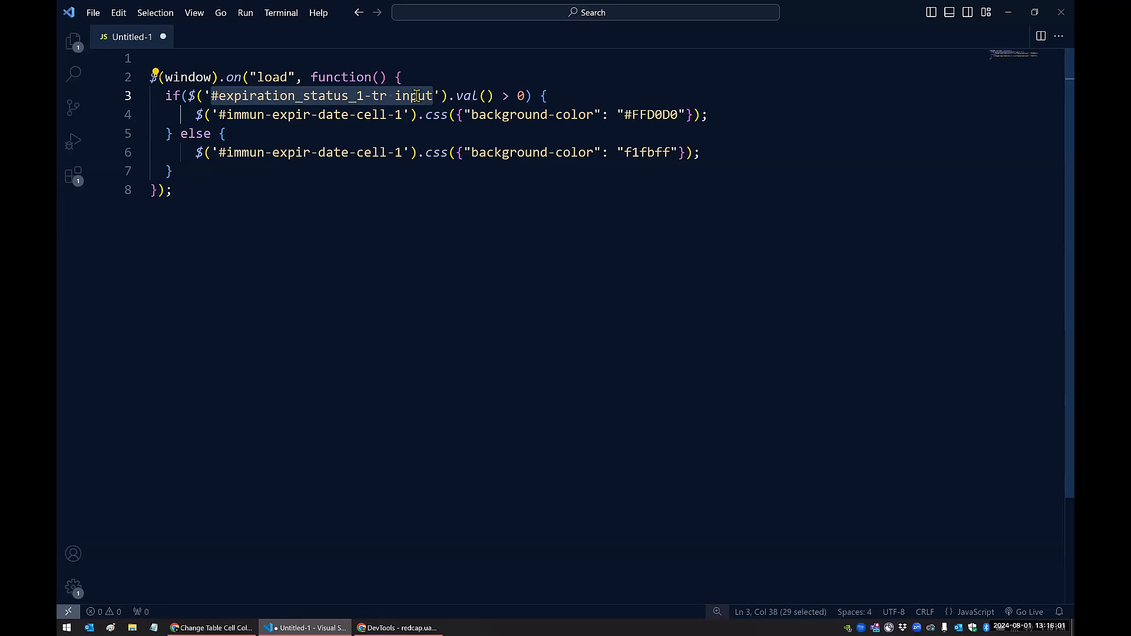
Examine the immun_expir_date_1 input element in DevTools against the script's selector, and return to Visual Studio Code
click(394, 624)
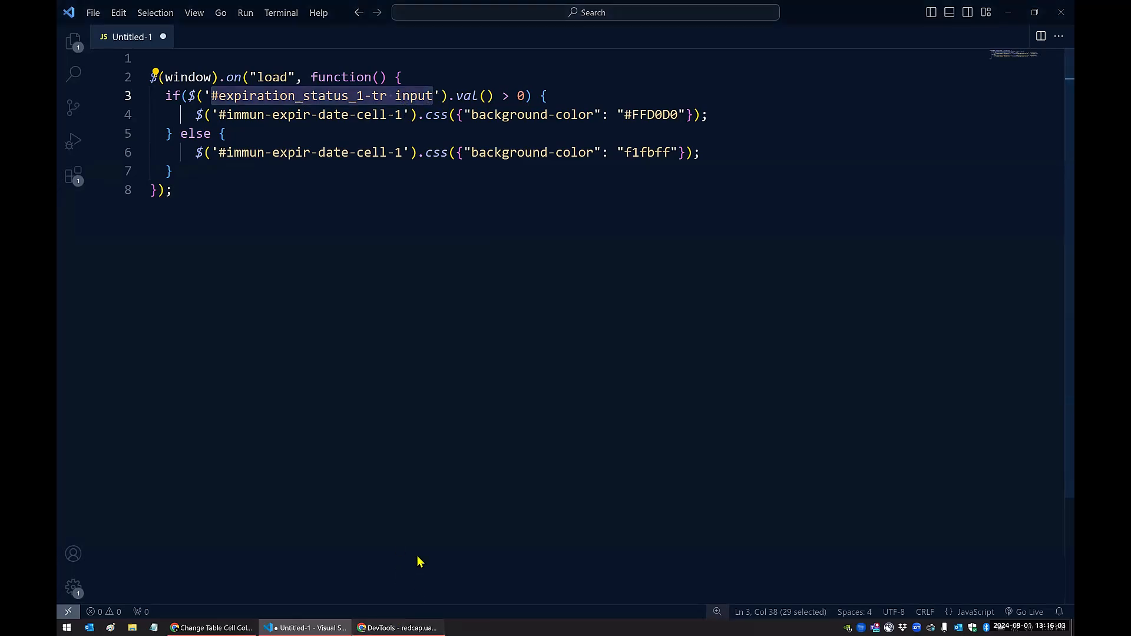
click(248, 366)
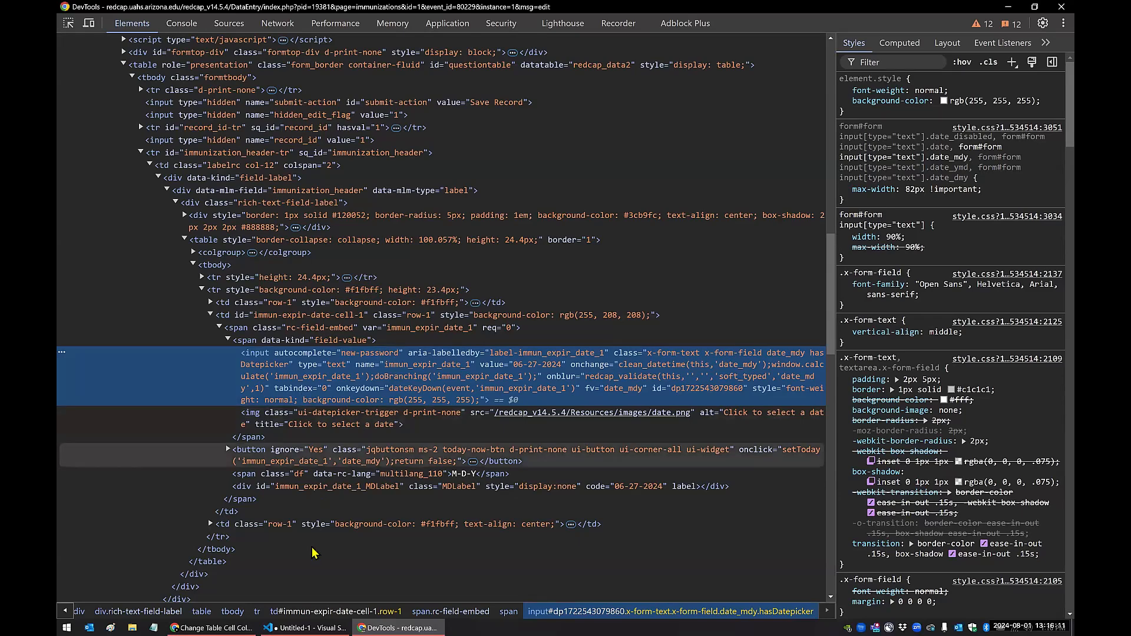
click(307, 628)
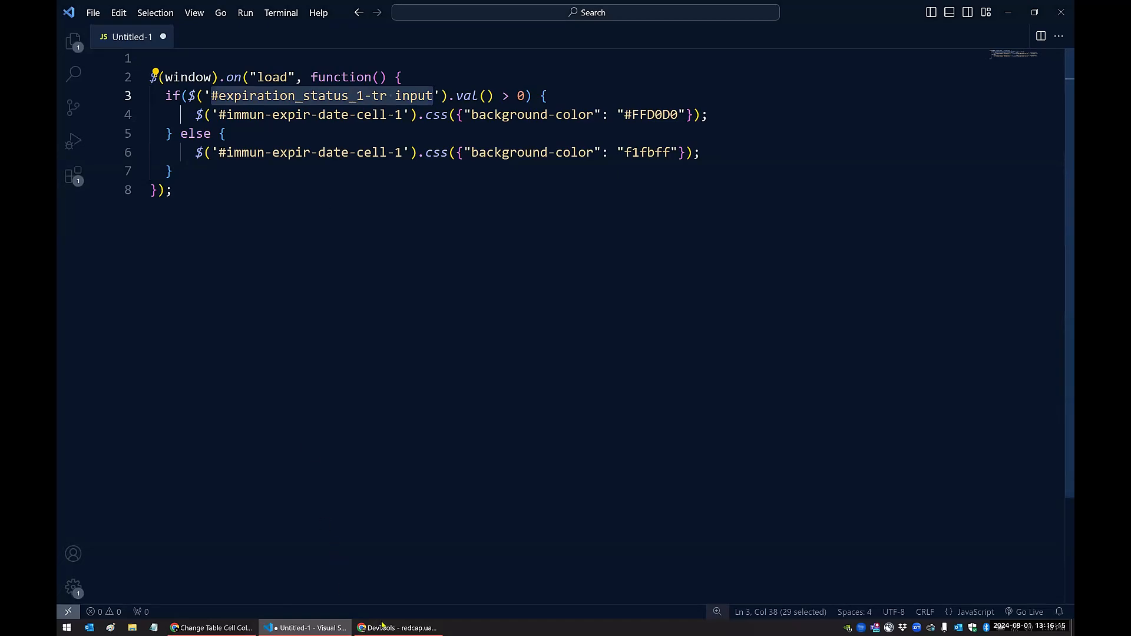
click(384, 627)
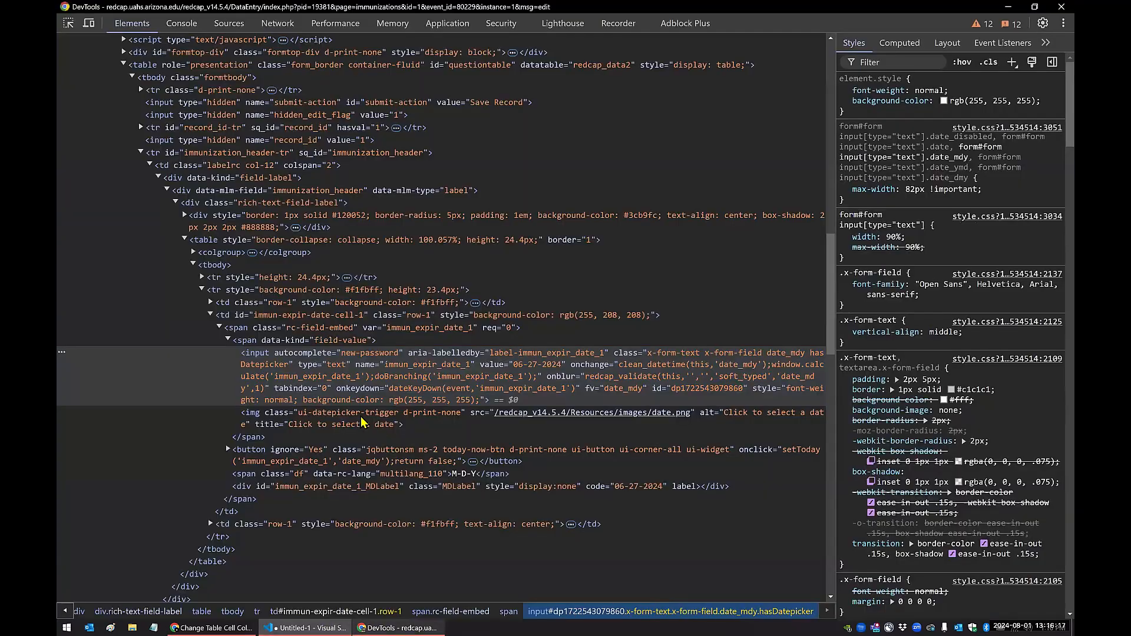
click(325, 390)
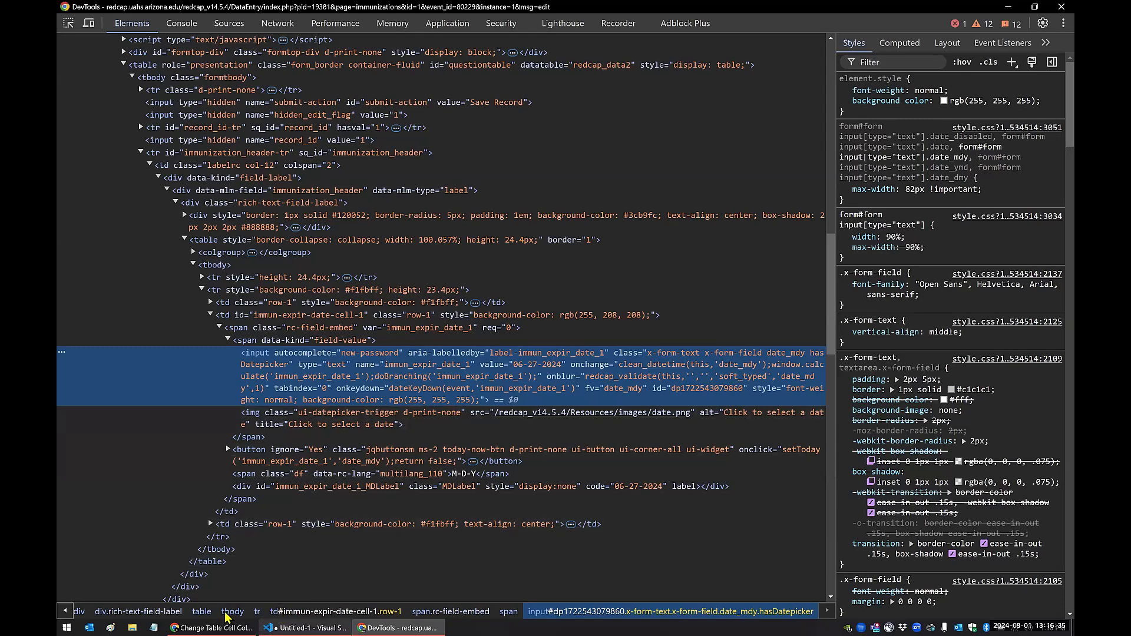
click(307, 628)
Review the condition, the #immun-expir-date-cell-1 selector with its #FFD0D0 background statement, and the else branch of the script
click(306, 101)
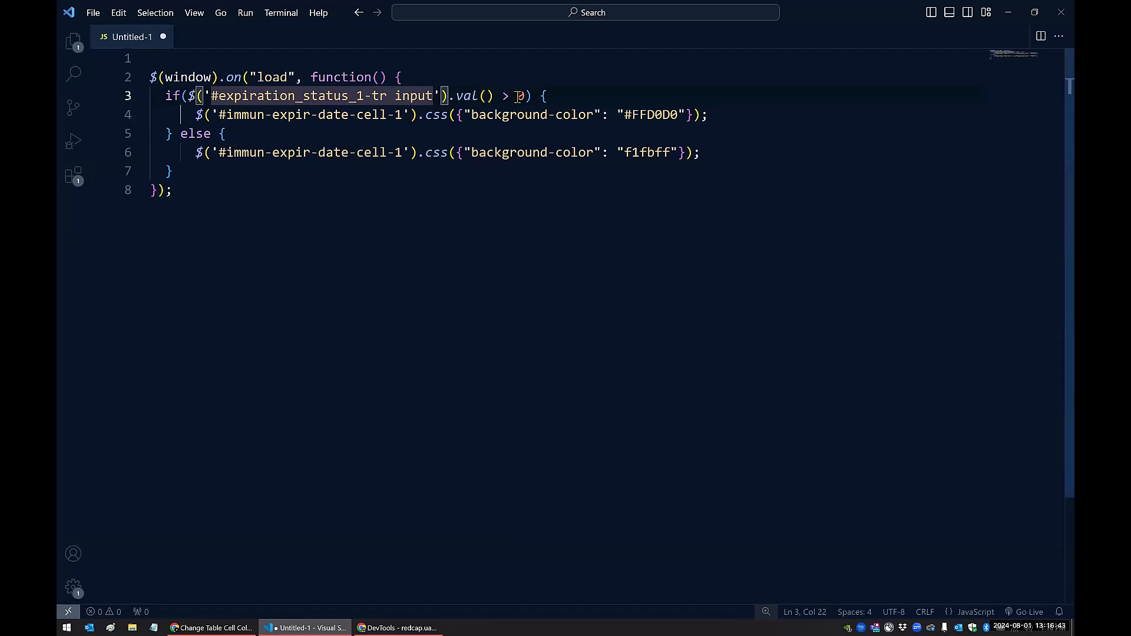
drag(199, 114, 721, 119)
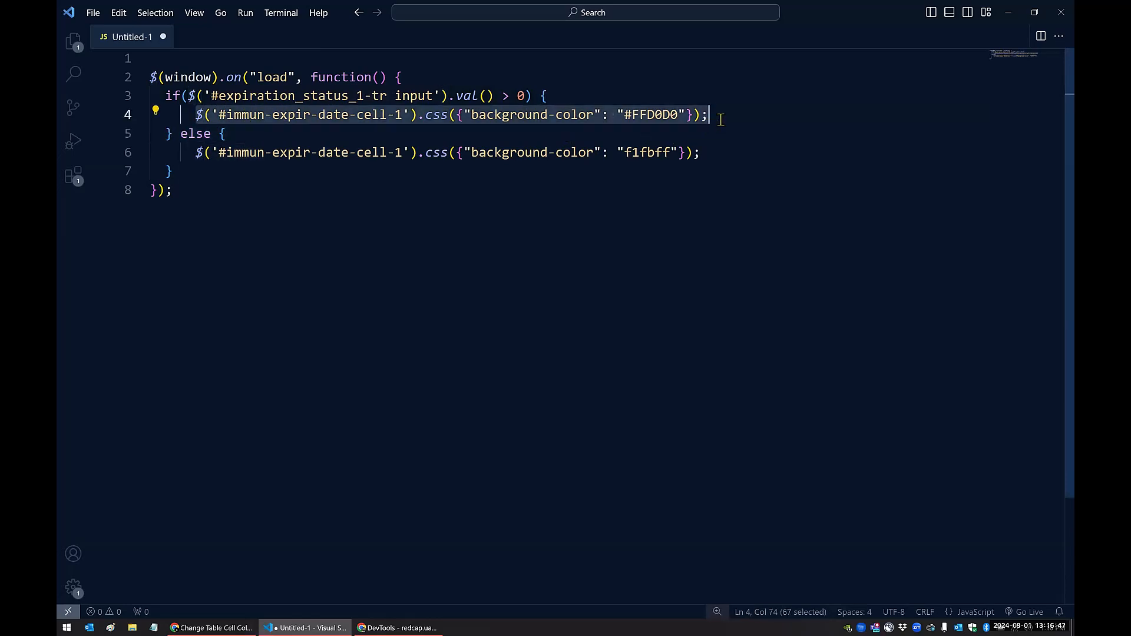
click(216, 114)
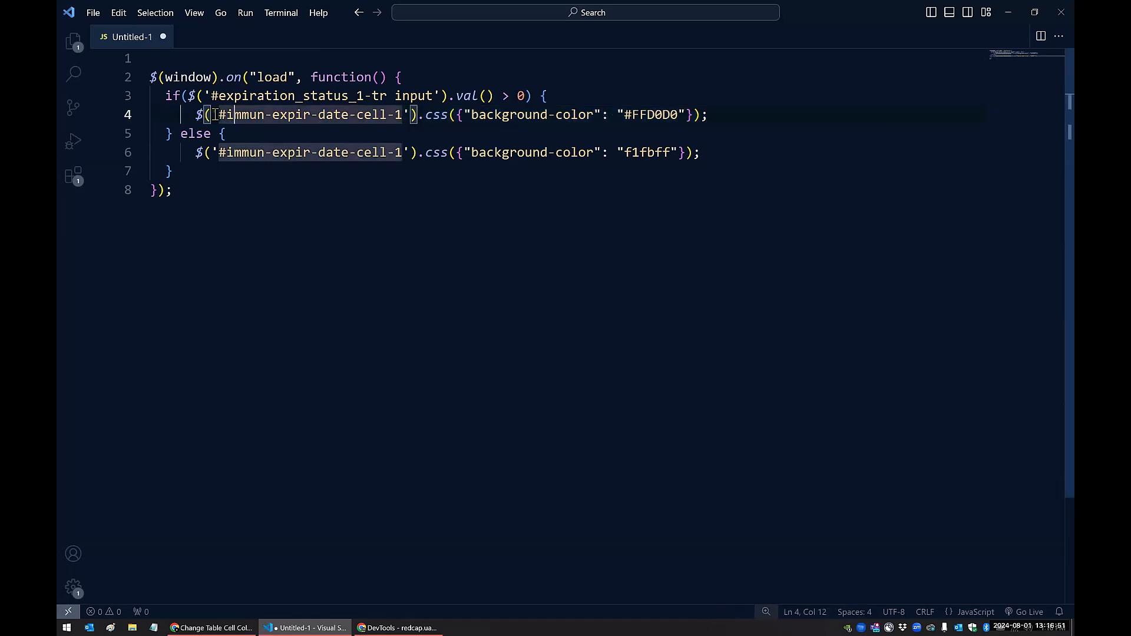
drag(216, 114, 381, 116)
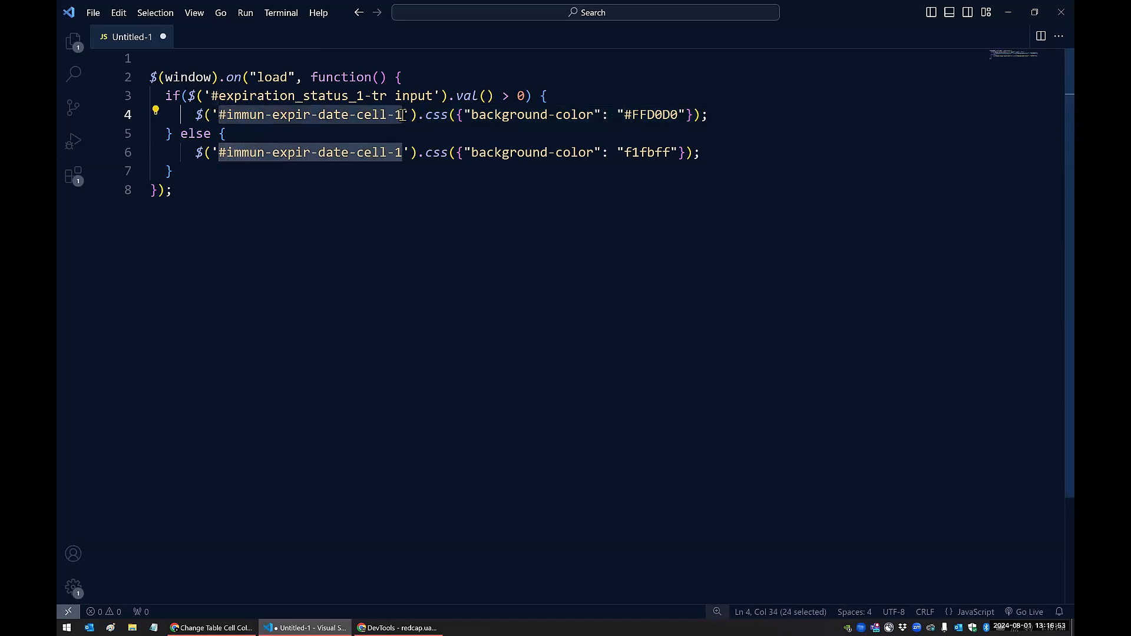
click(403, 114)
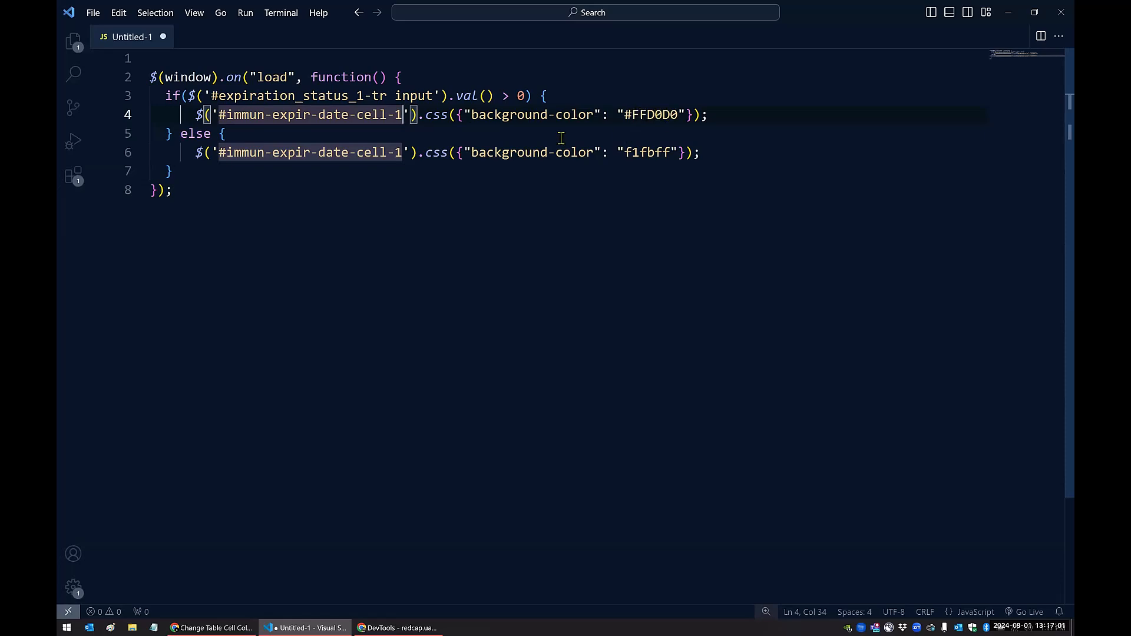
click(333, 138)
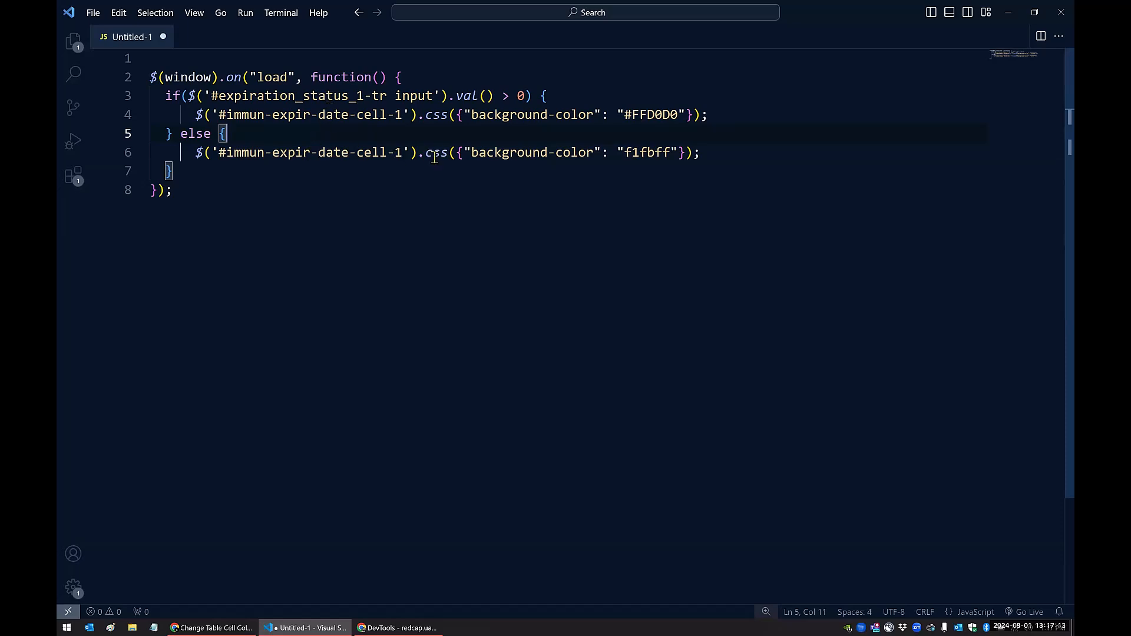
click(261, 226)
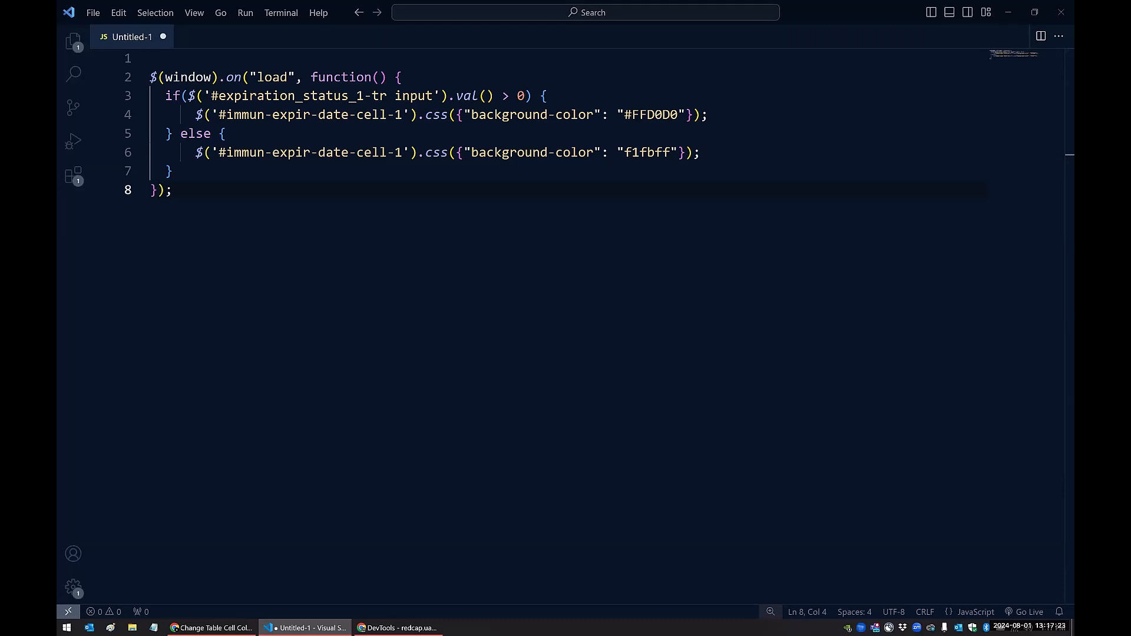
Replace the whole window load function with the copied version containing if/else blocks for expiration statuses and date cells 1 to 10
drag(180, 171, 141, 95)
click(199, 195)
drag(172, 189, 150, 77)
key(ctrl+v)
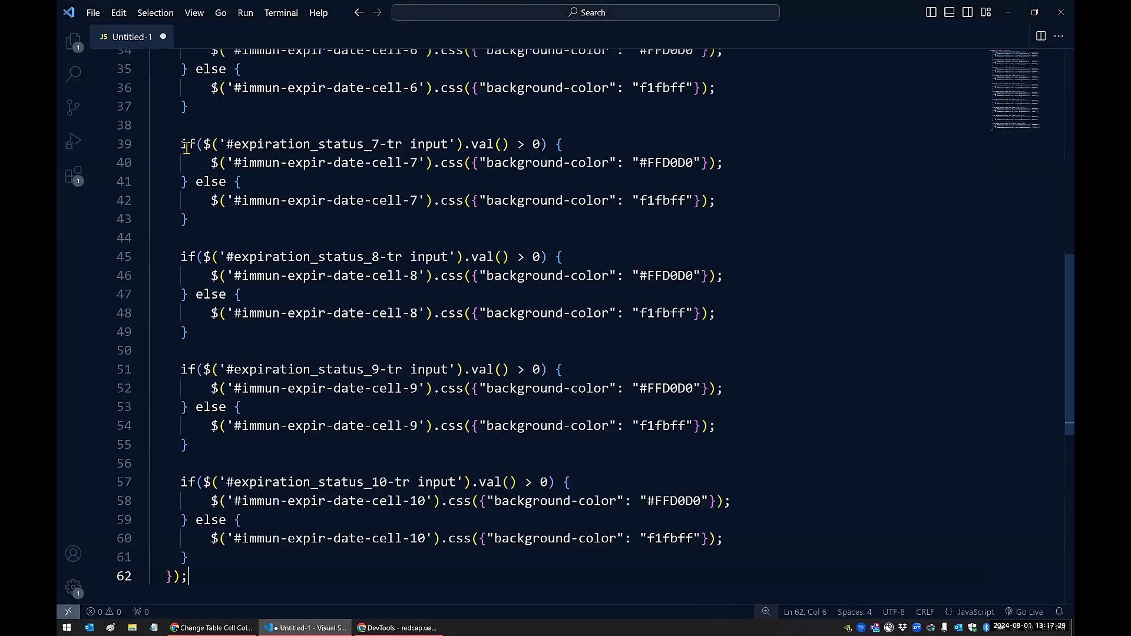
scroll(267, 269, up, 12)
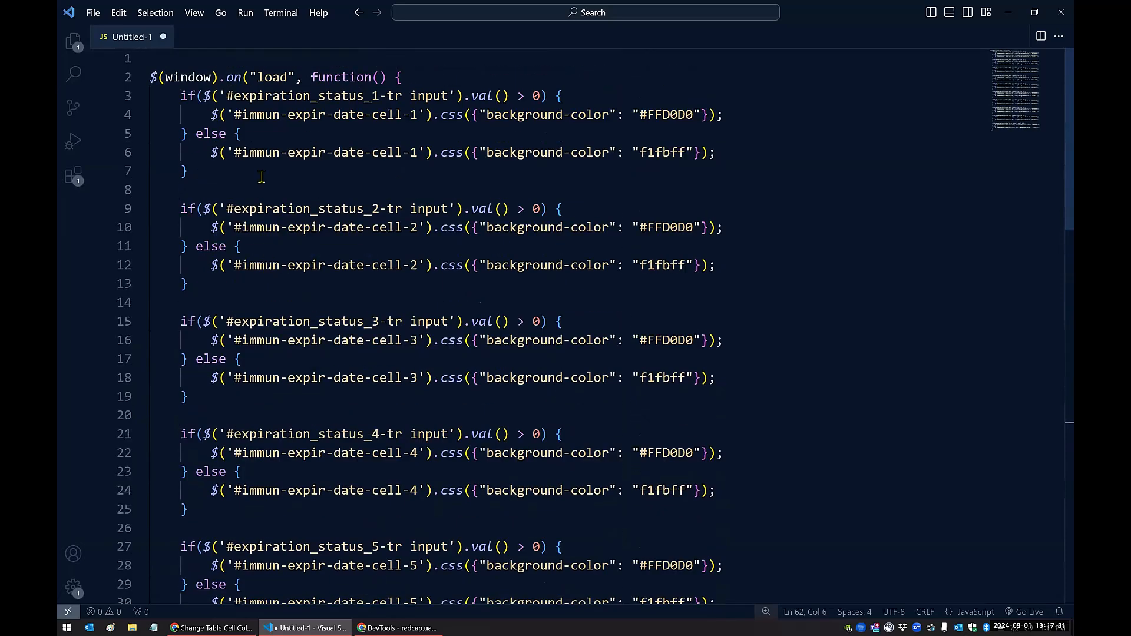
Highlight the if/else blocks for immunizations 1, 2 and 3 and read through the following blocks
drag(193, 172, 151, 93)
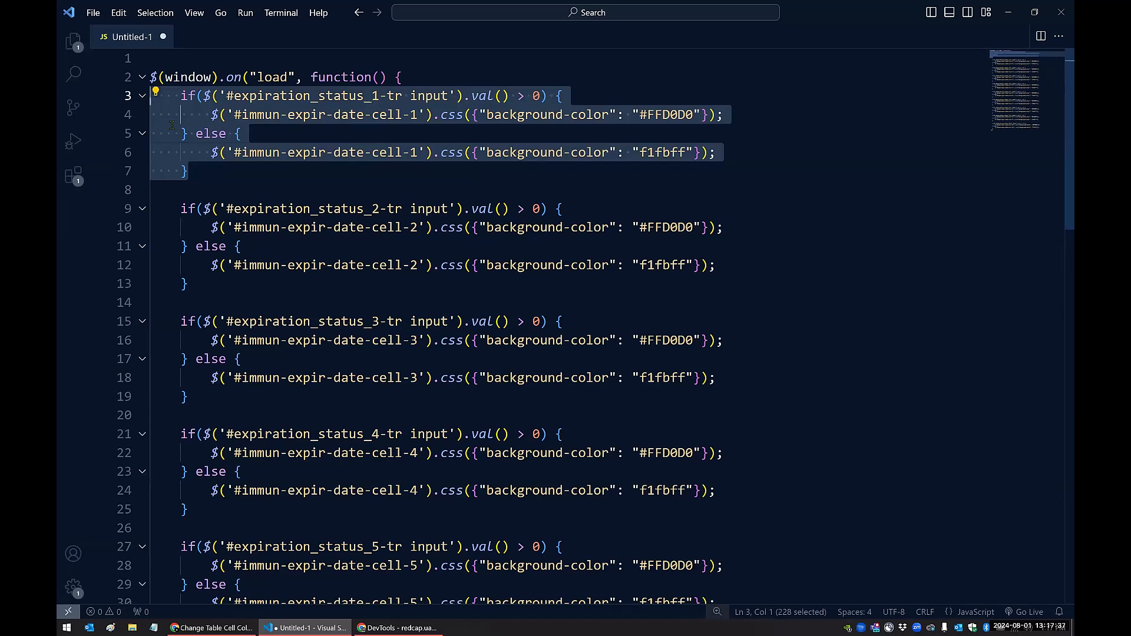
drag(190, 284, 151, 207)
drag(188, 397, 158, 326)
click(263, 340)
scroll(264, 340, down, 3)
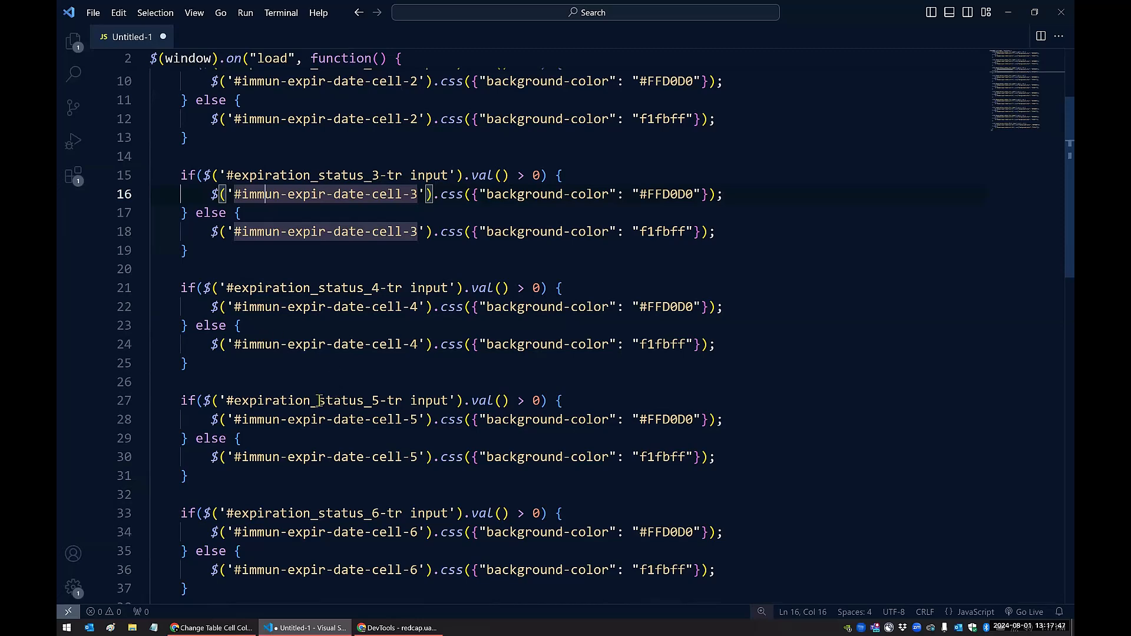
scroll(309, 284, down, 2)
scroll(310, 283, down, 1)
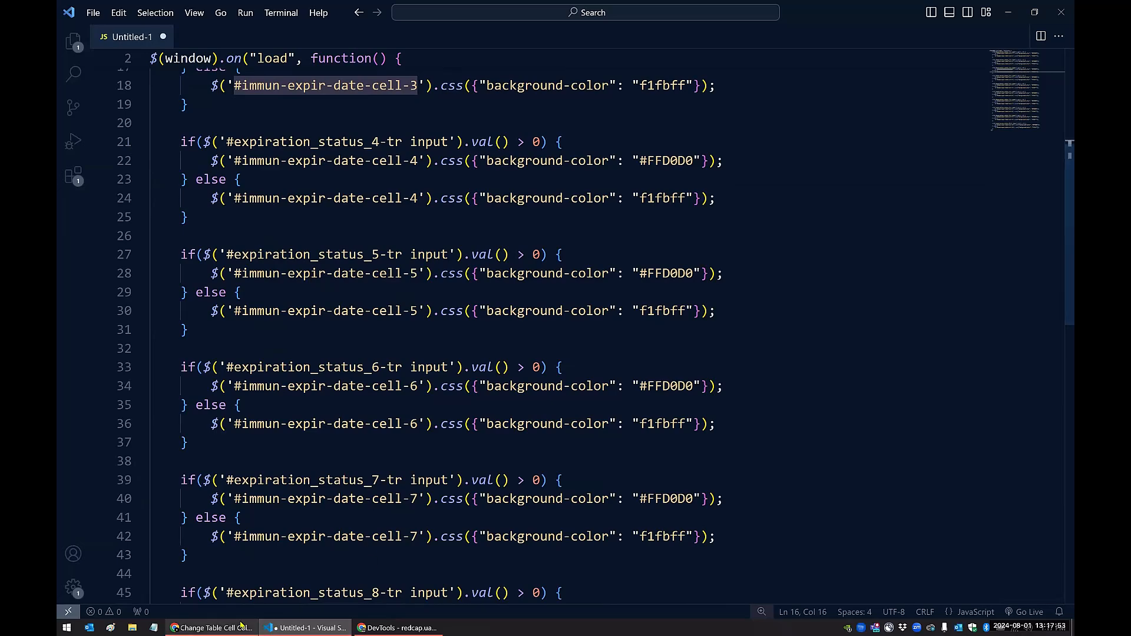
Switch to REDCap and open the project's External Modules manager
click(212, 628)
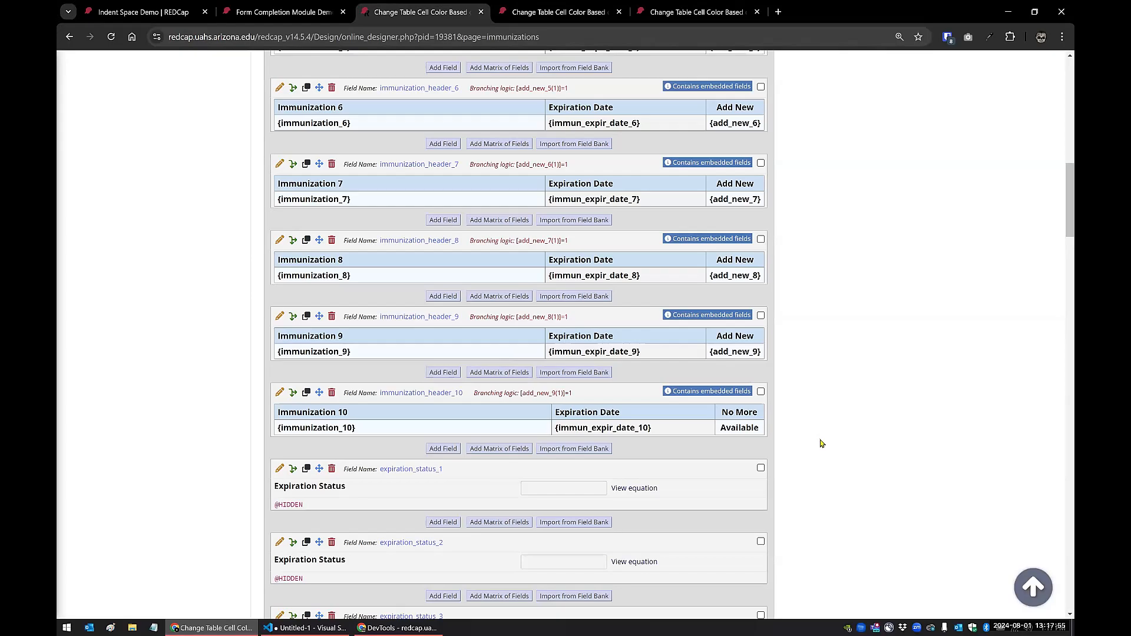
scroll(822, 443, up, 12)
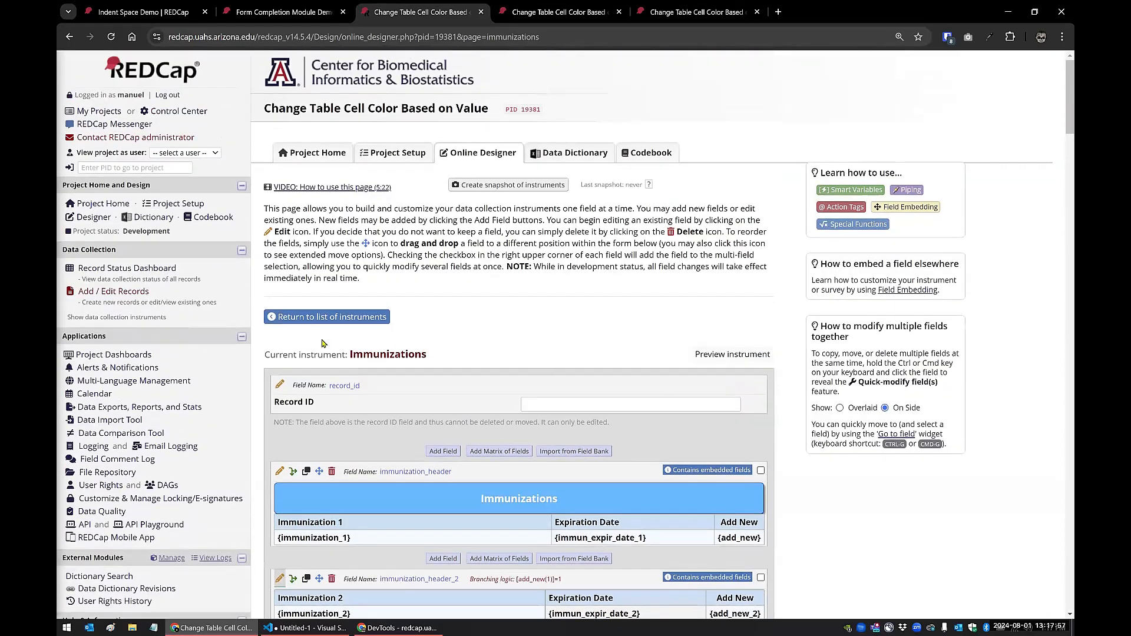
scroll(251, 391, down, 3)
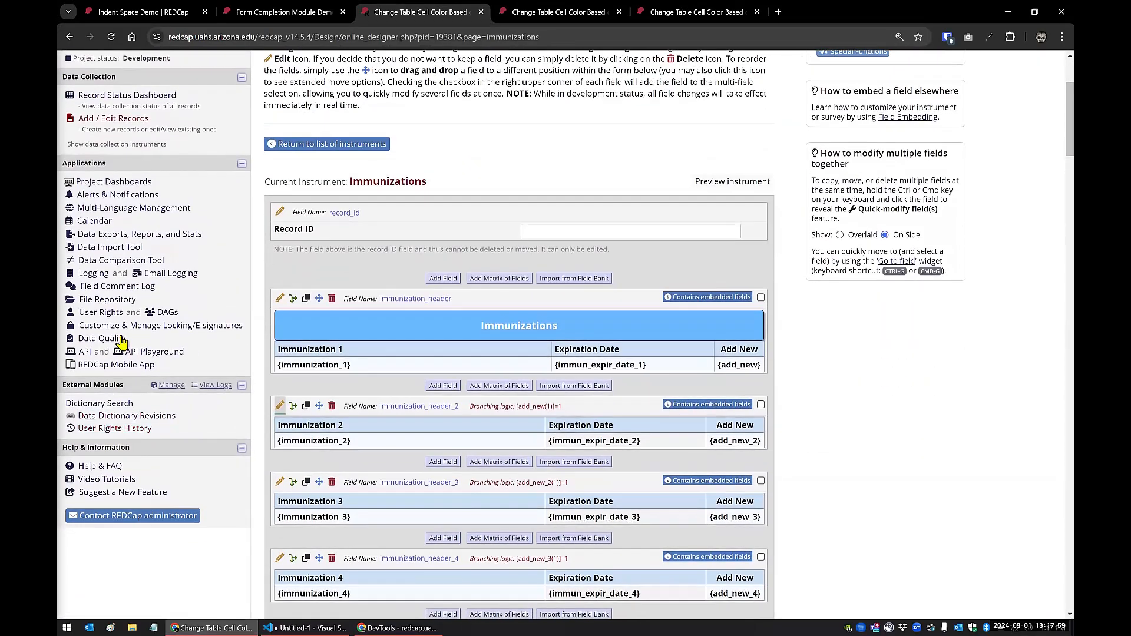
click(170, 389)
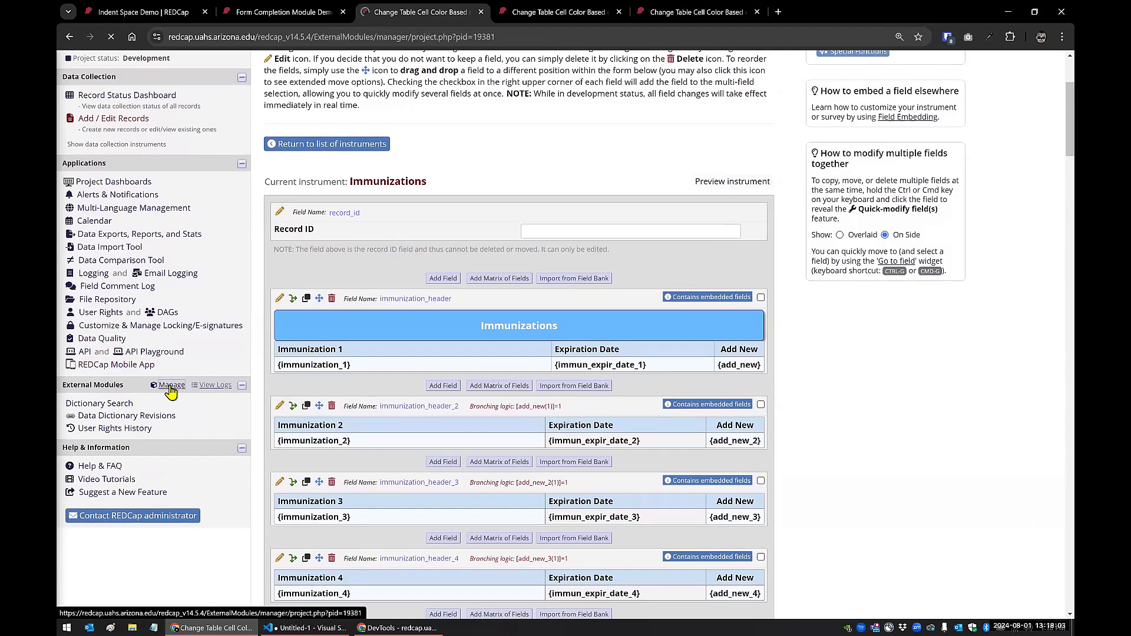
scroll(552, 370, down, 2)
scroll(552, 370, down, 1)
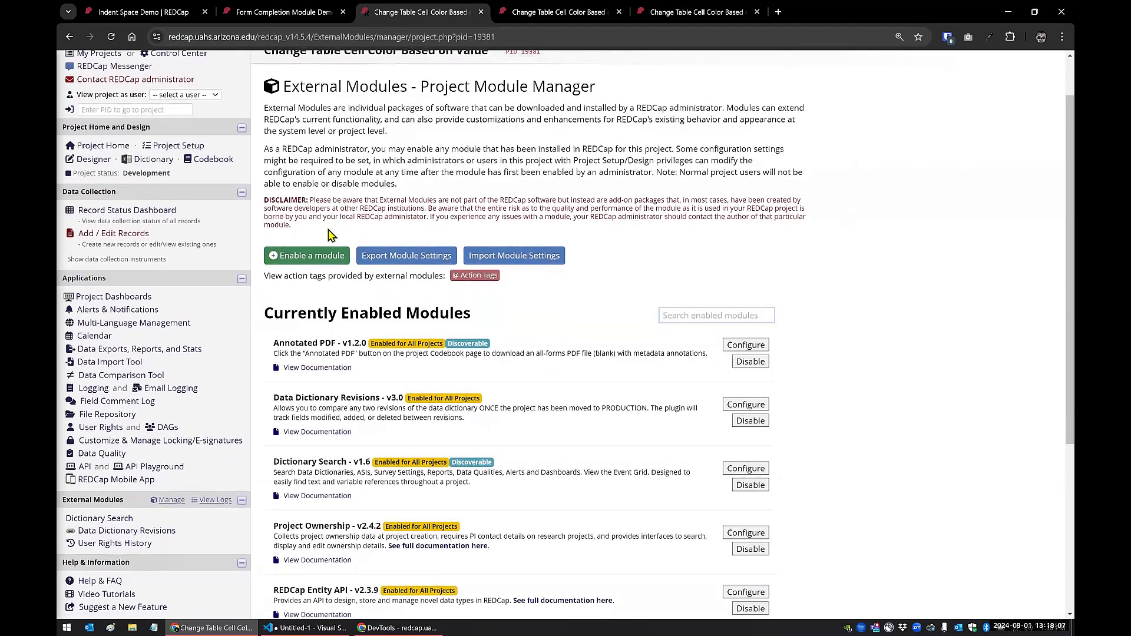
Search the available external modules for "javasc" and close the module list
click(322, 260)
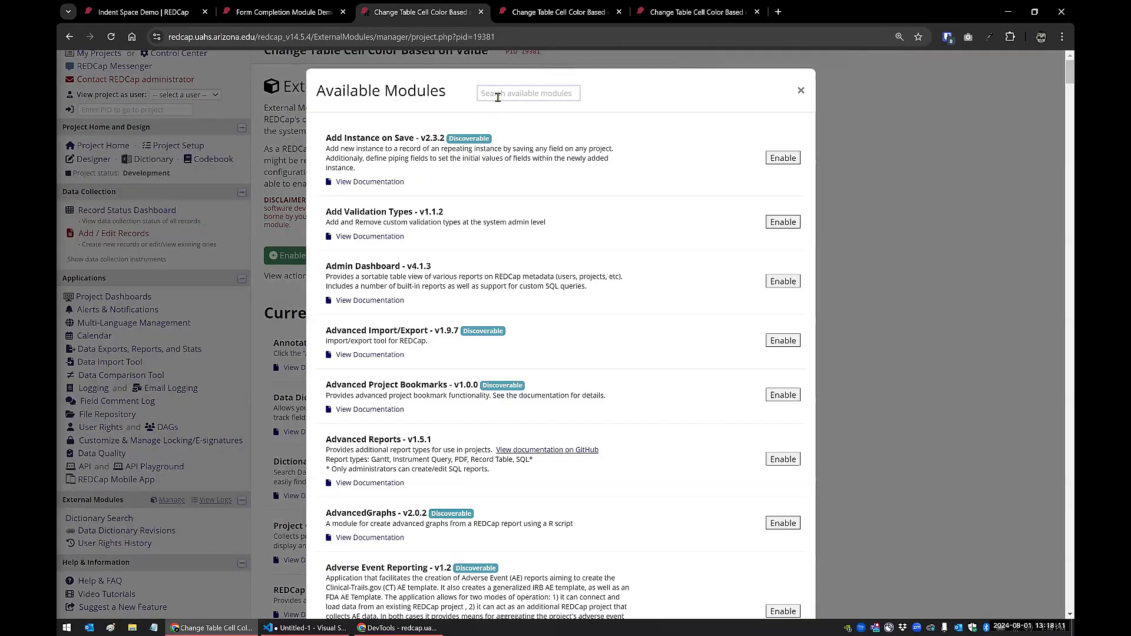
text(javasc)
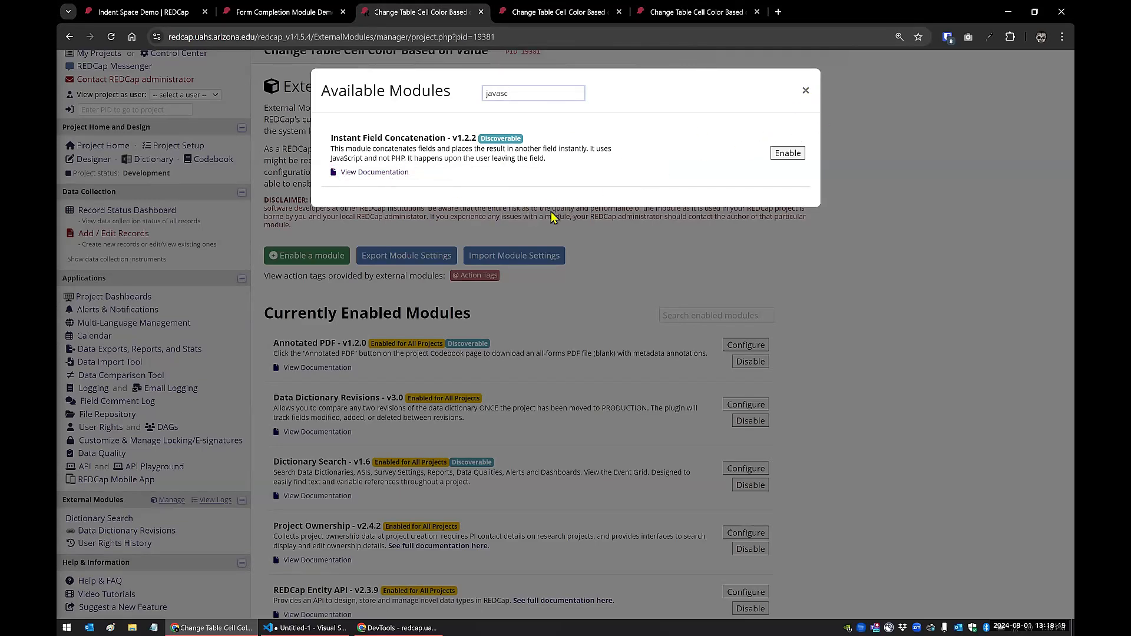
click(805, 91)
Open the REDCap JavaScript Injector configuration and compare its JavaScript code with the script in Visual Studio Code
scroll(833, 331, down, 5)
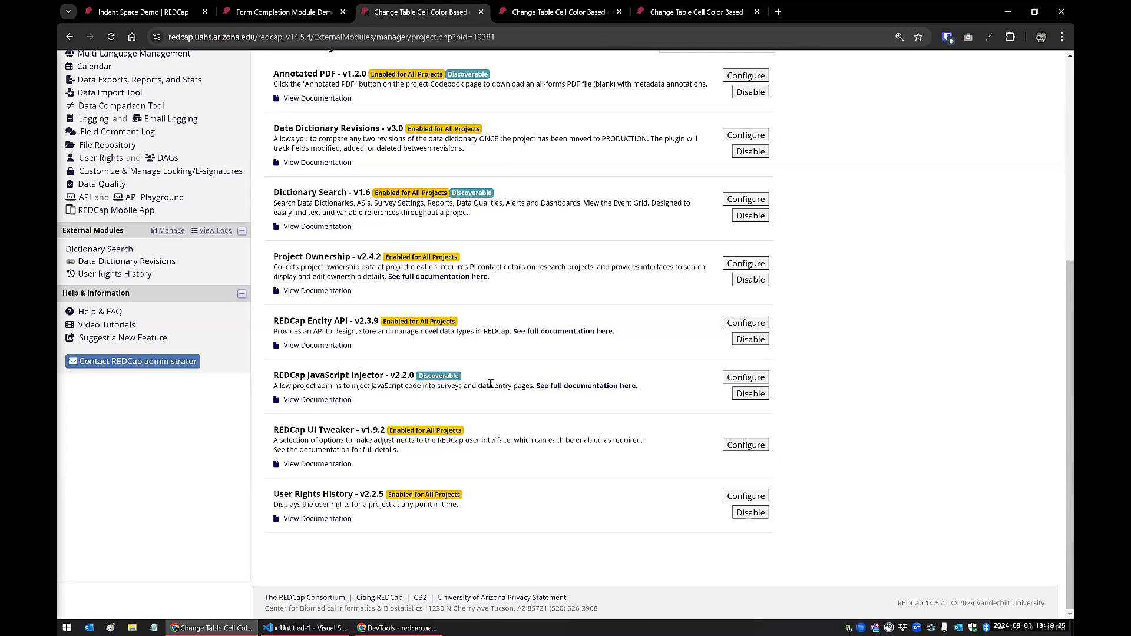
click(735, 379)
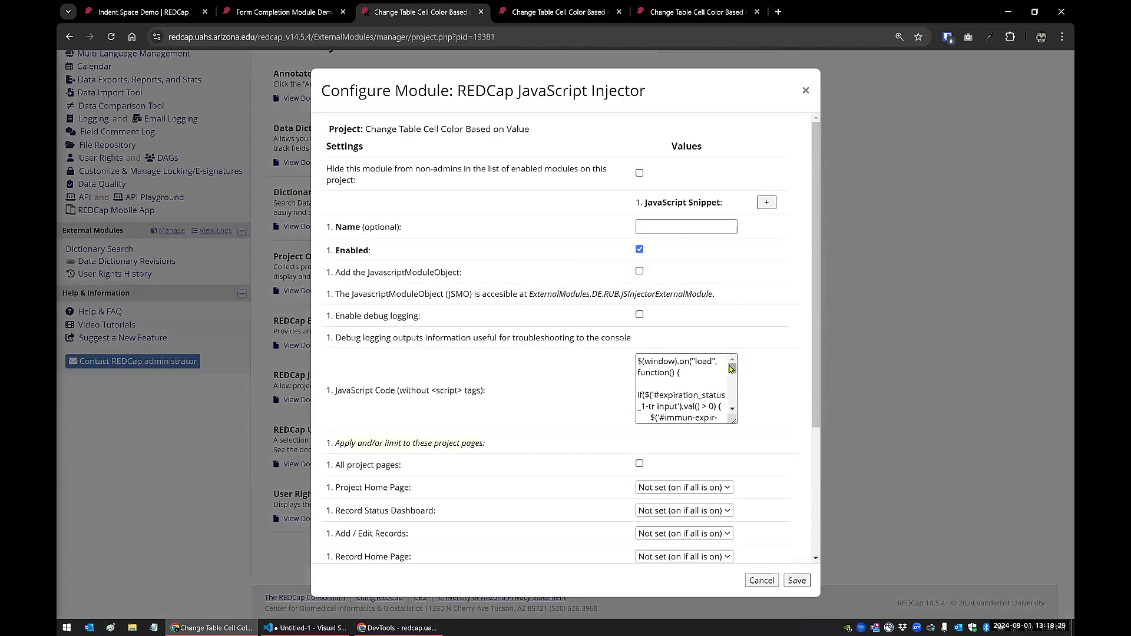
scroll(537, 336, down, 1)
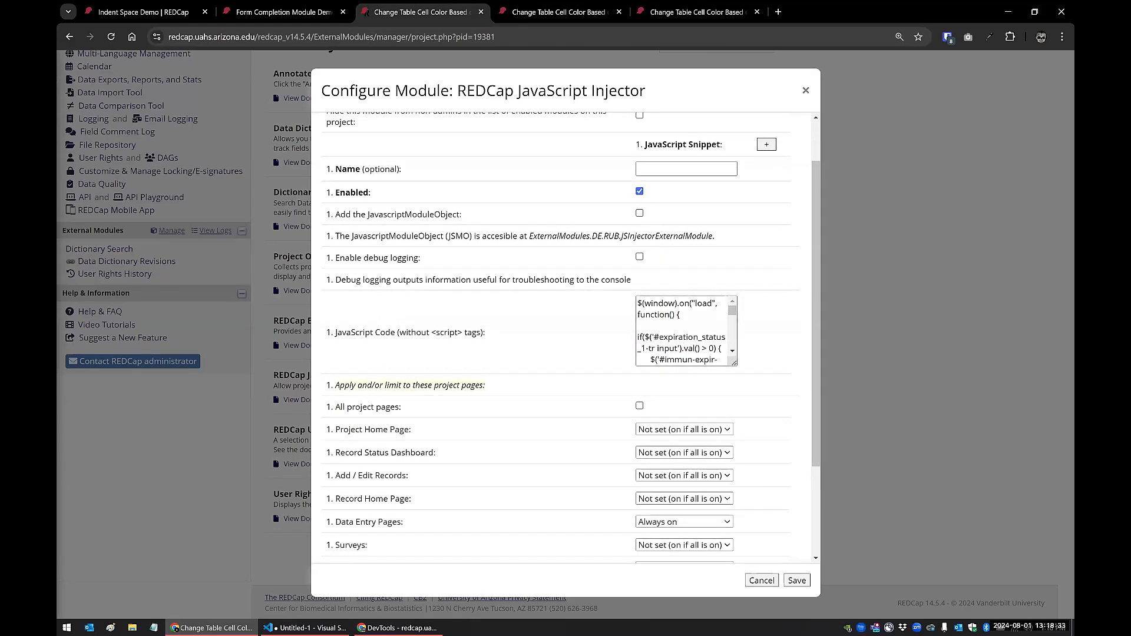
click(307, 627)
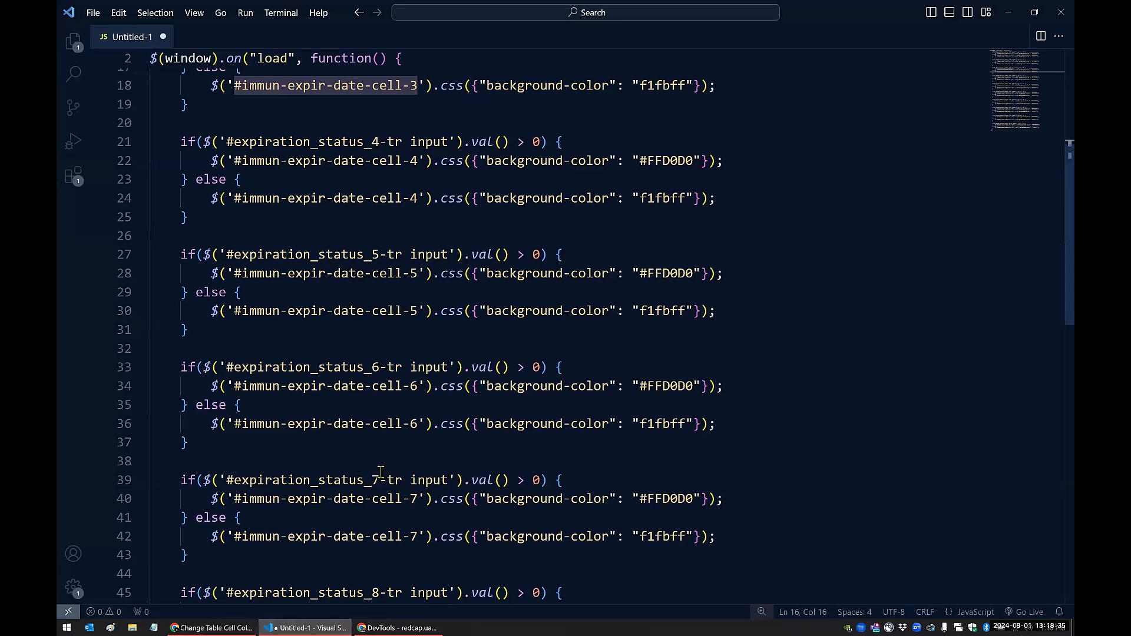
click(207, 628)
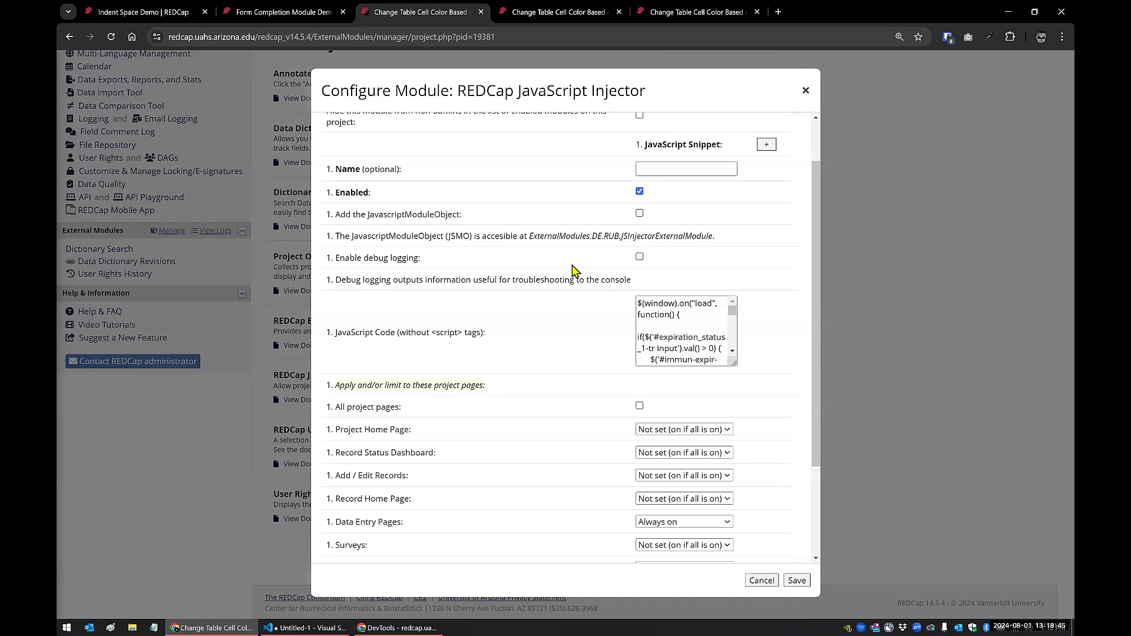
Review the snippet's page settings and Surveys options, and choose immunizations as the instrument to inject on
scroll(574, 266, down, 2)
scroll(563, 307, down, 1)
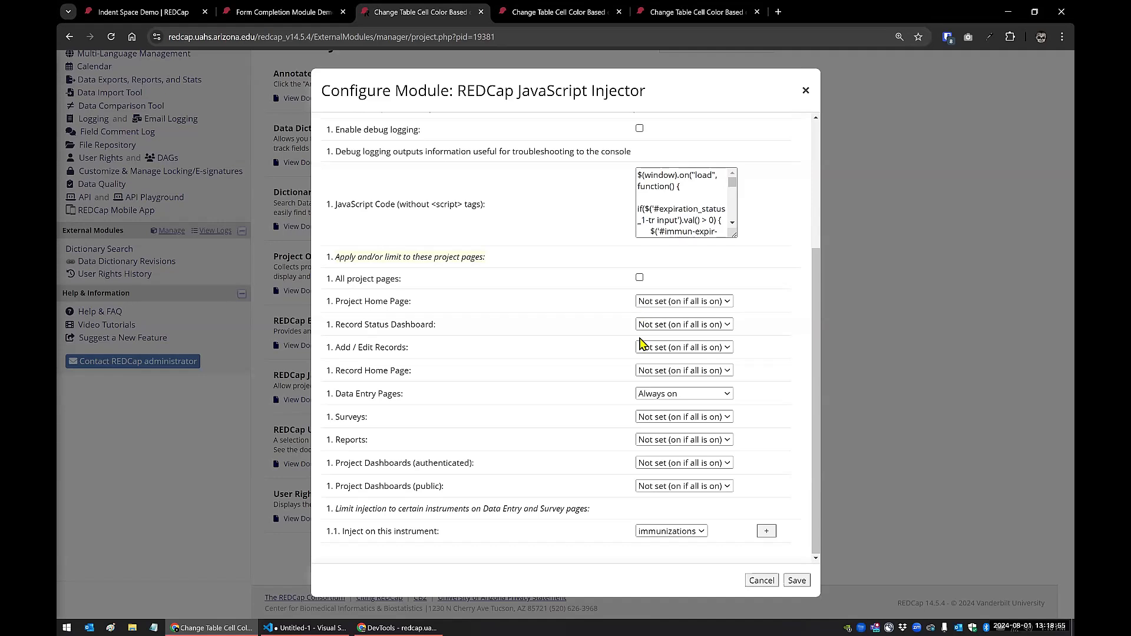
click(650, 418)
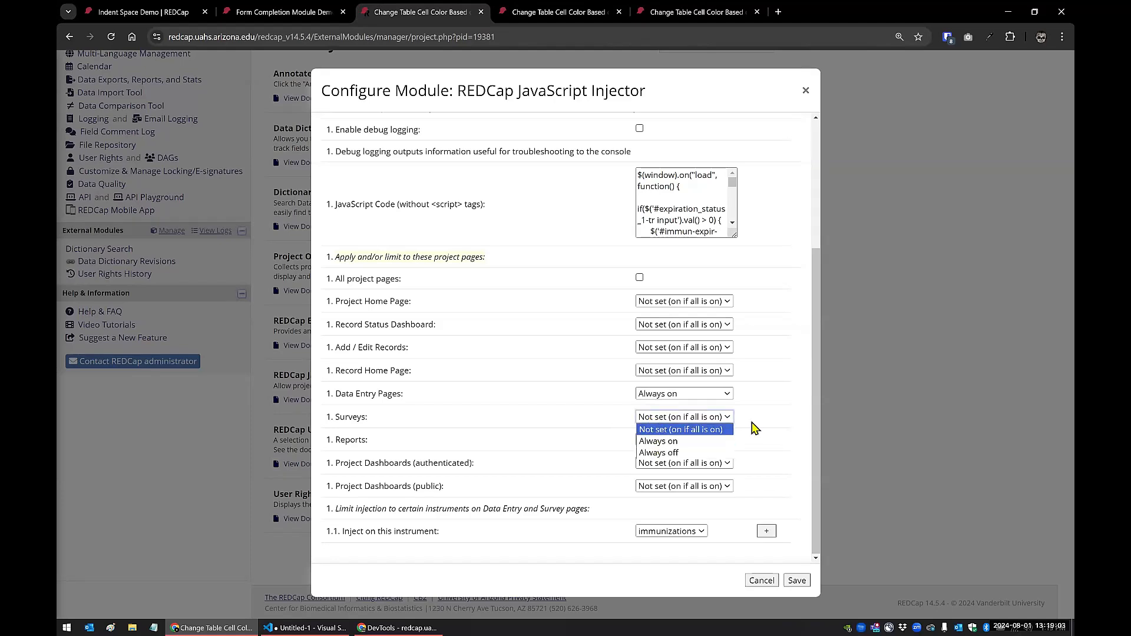
click(816, 395)
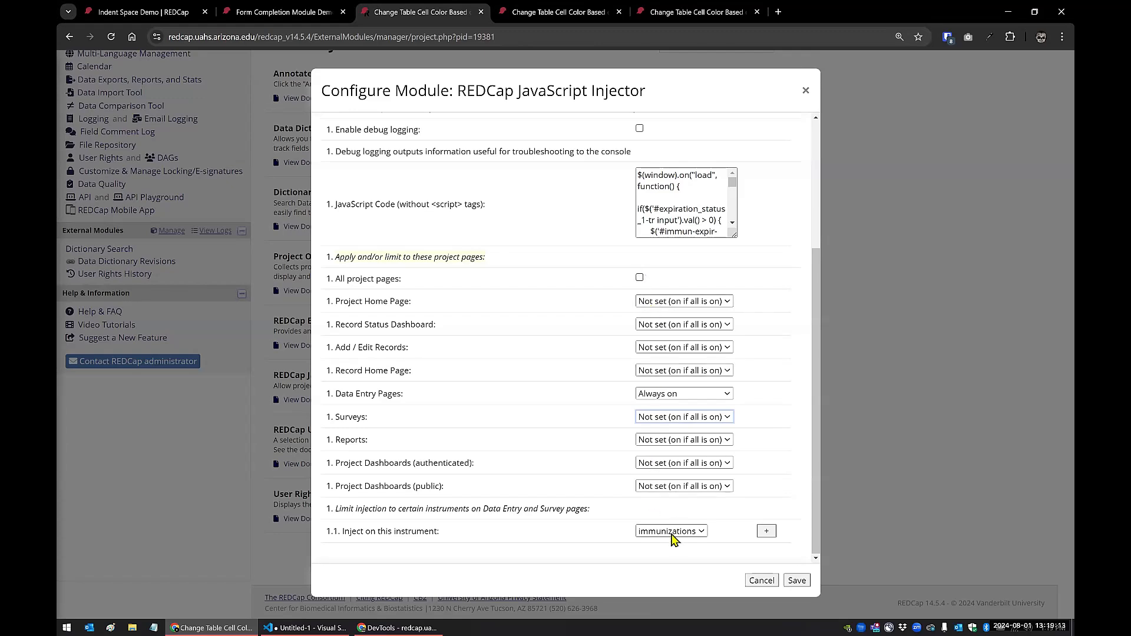
click(696, 532)
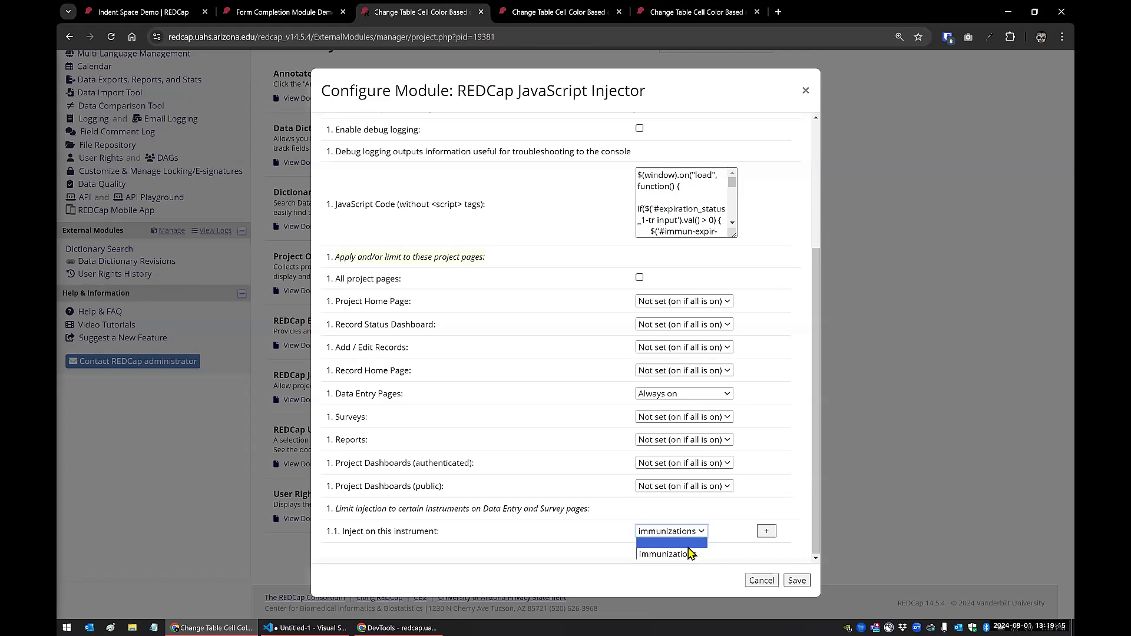
click(687, 554)
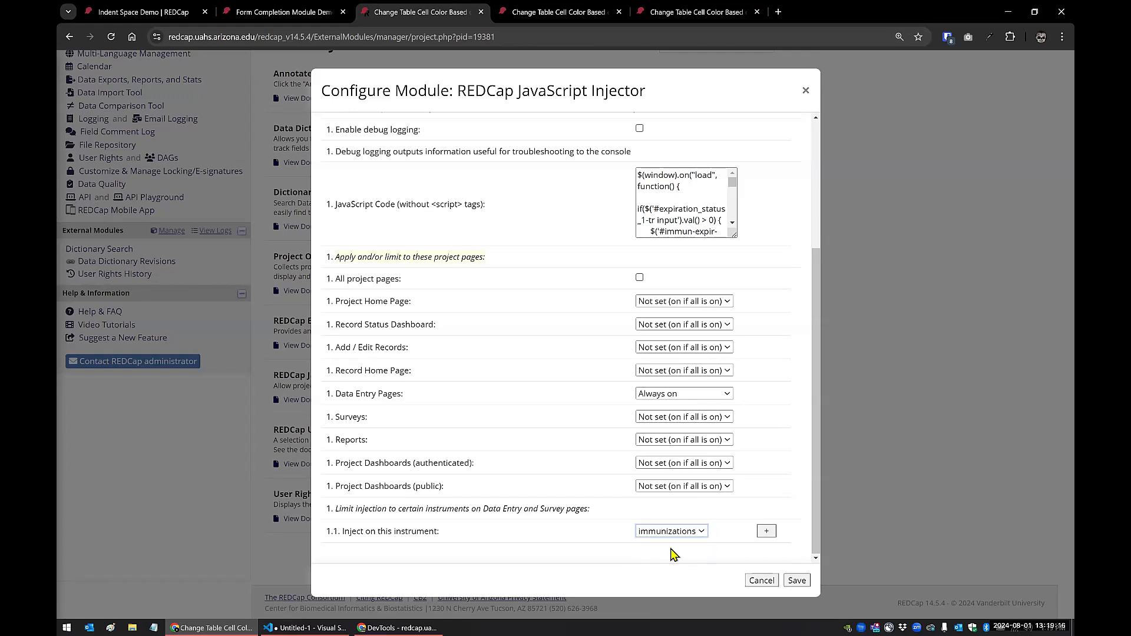
Add a second instrument row to the injection limits and remove it again
click(766, 531)
scroll(736, 506, down, 1)
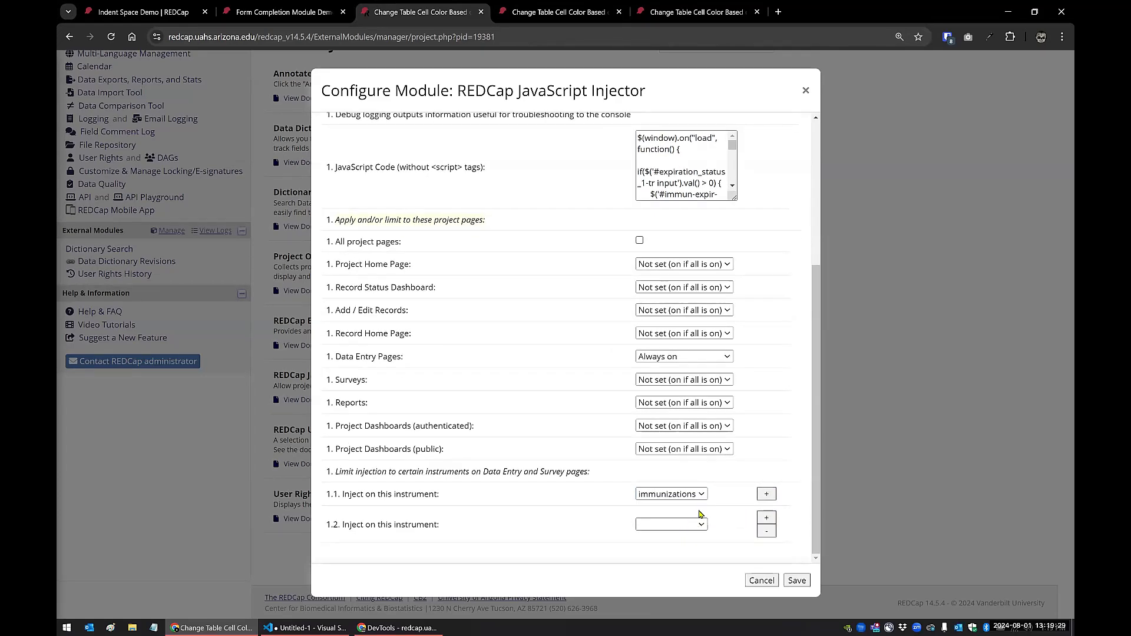
click(765, 533)
Add a second JavaScript snippet, look through its empty settings and remove it again
scroll(719, 525, up, 3)
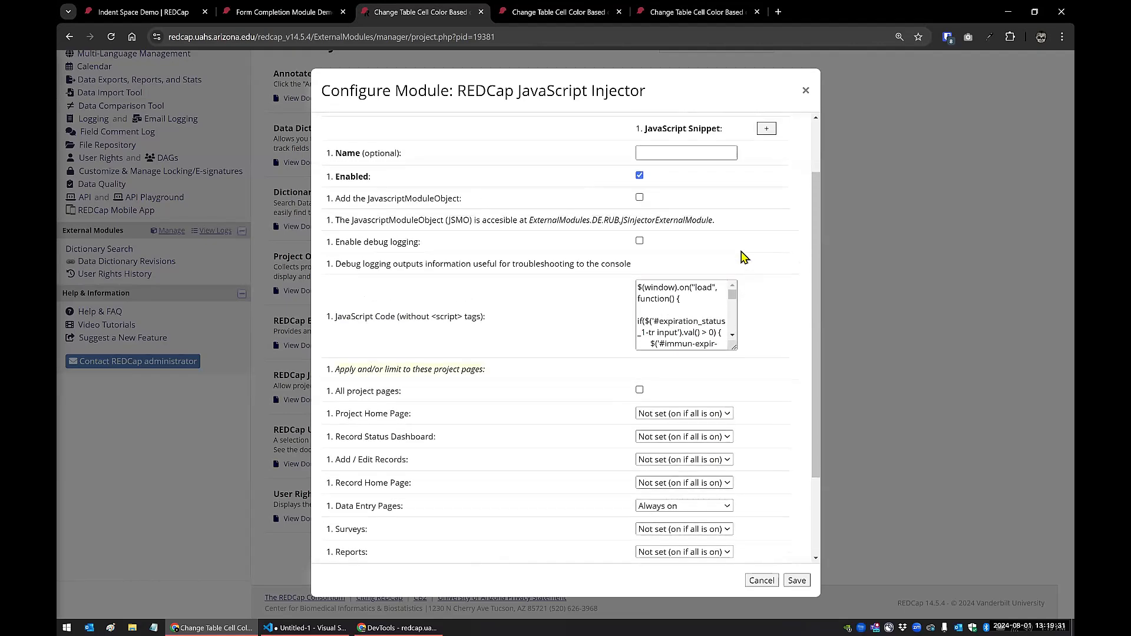
scroll(763, 180, up, 1)
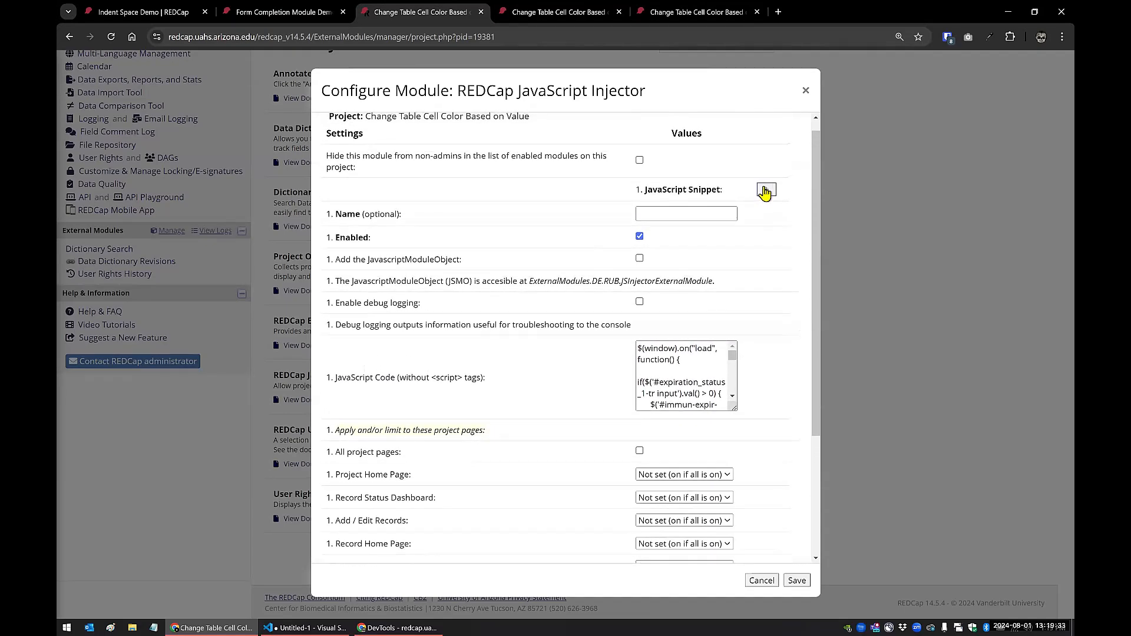
click(765, 192)
scroll(589, 348, down, 10)
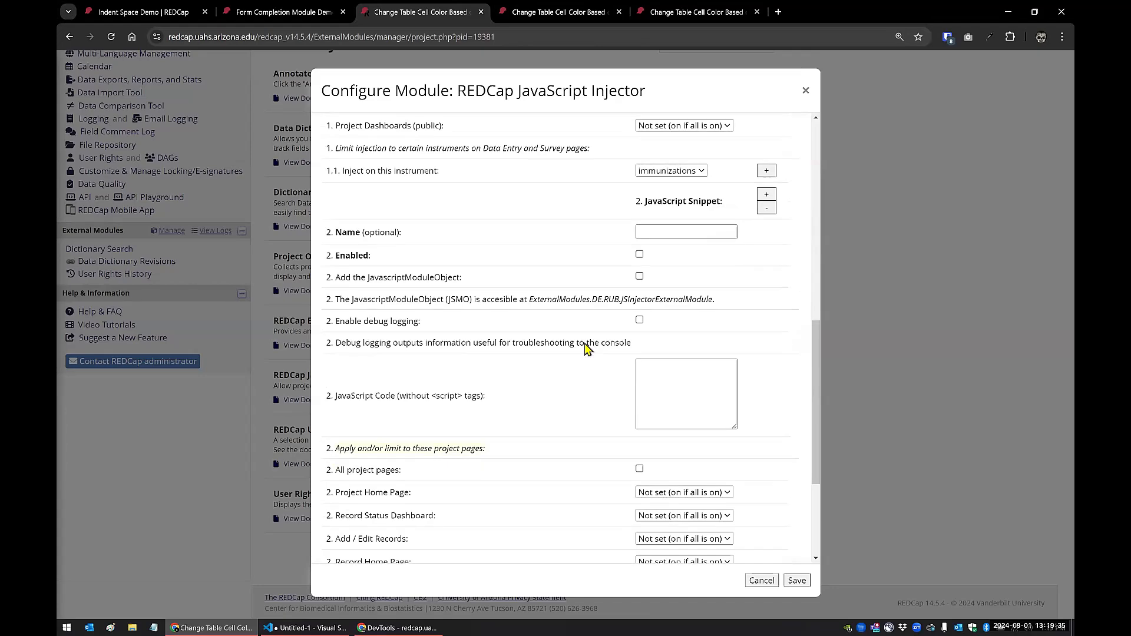
scroll(660, 286, up, 3)
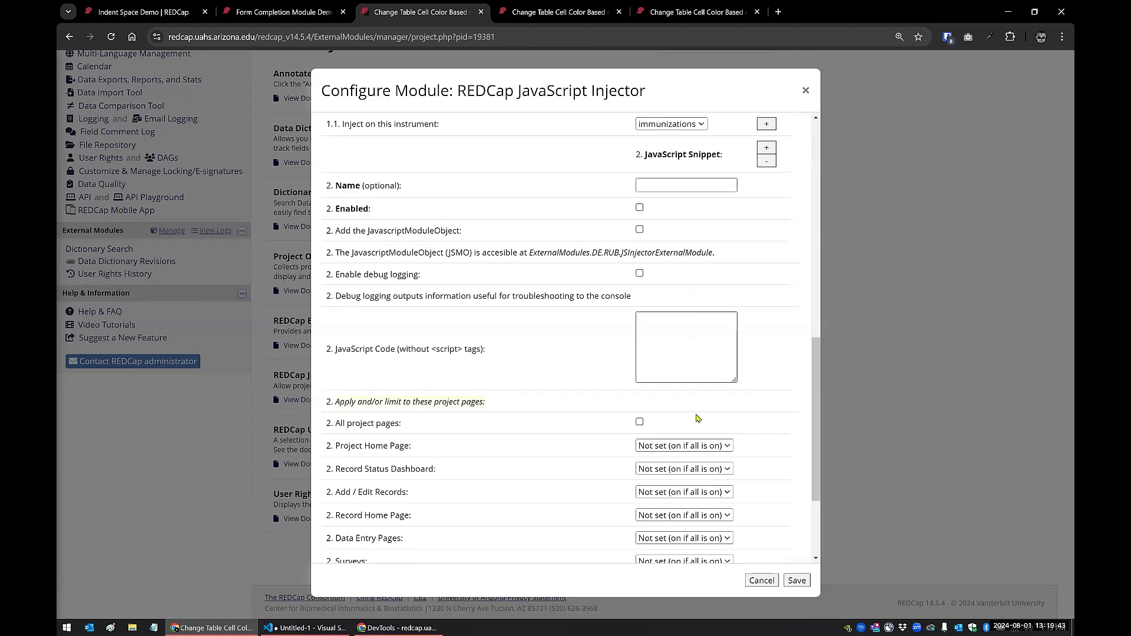
click(767, 163)
scroll(636, 246, up, 2)
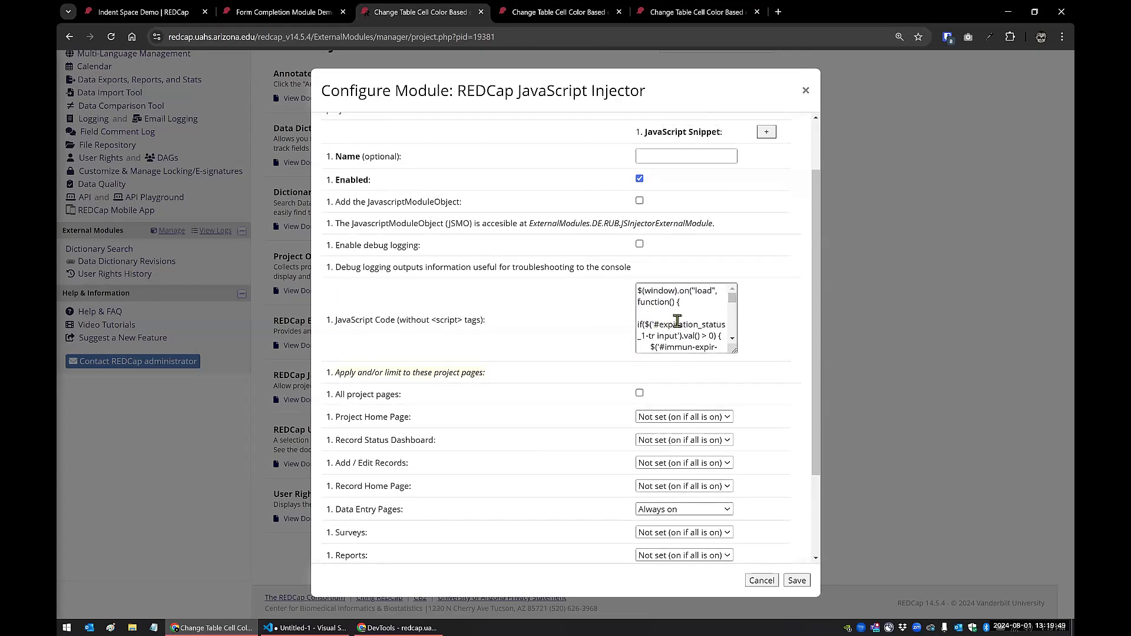
Save the JavaScript Injector configuration and bring up record 1's Immunizations form to examine the expiration date cells
click(796, 581)
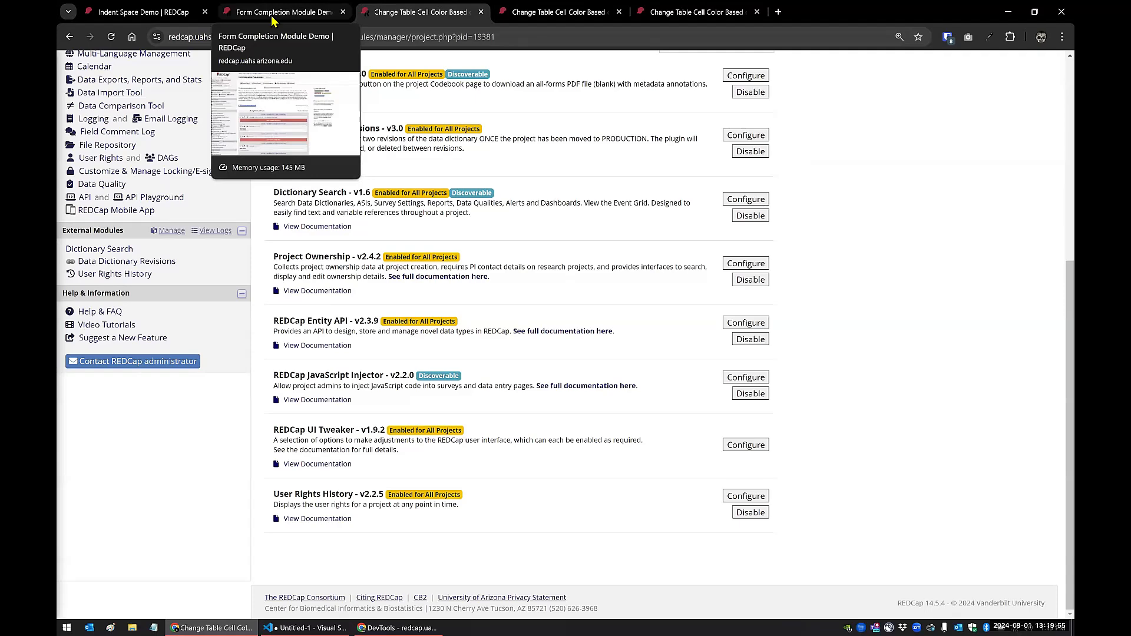
click(272, 21)
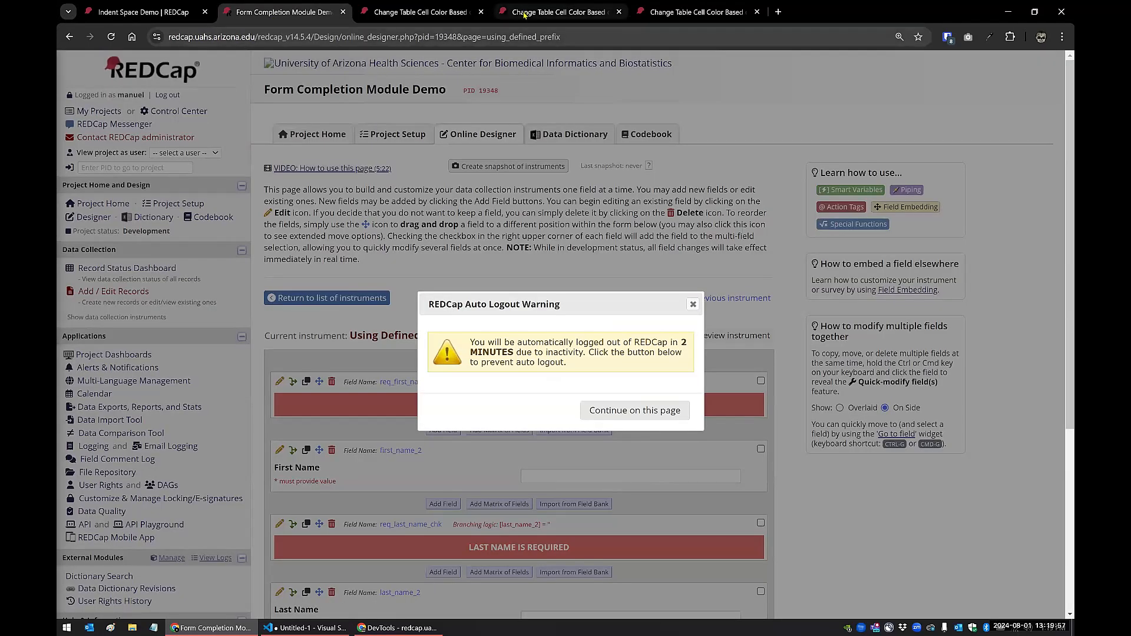
click(523, 20)
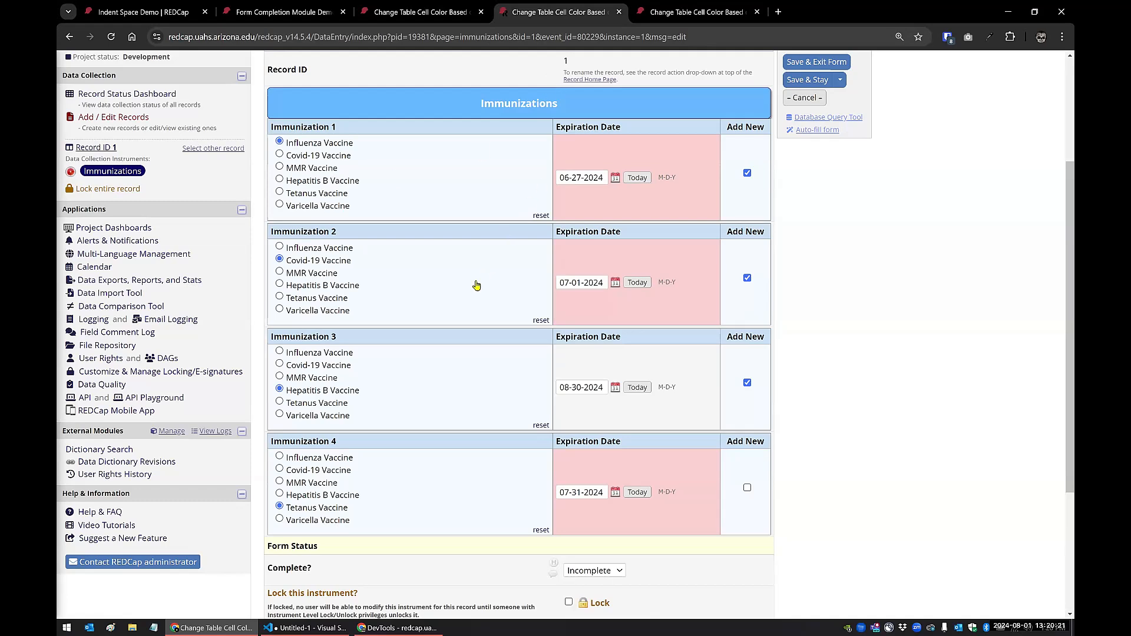
Open the Immunizations instrument in the Online Designer and show the source code of the immunization_header field label
click(410, 13)
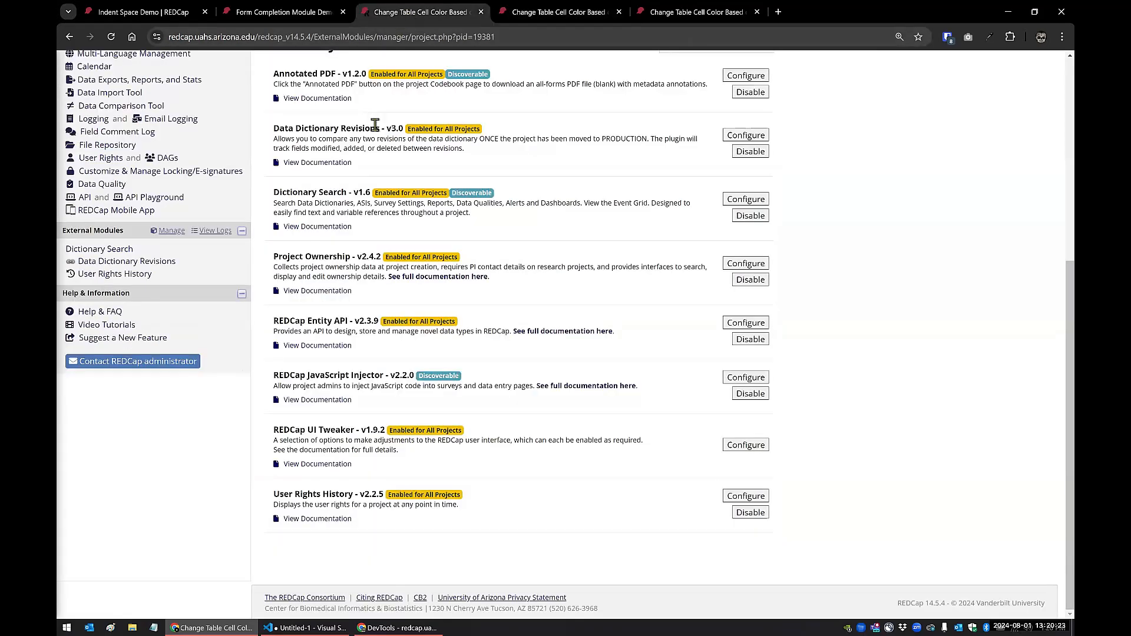
scroll(375, 124, up, 5)
click(688, 13)
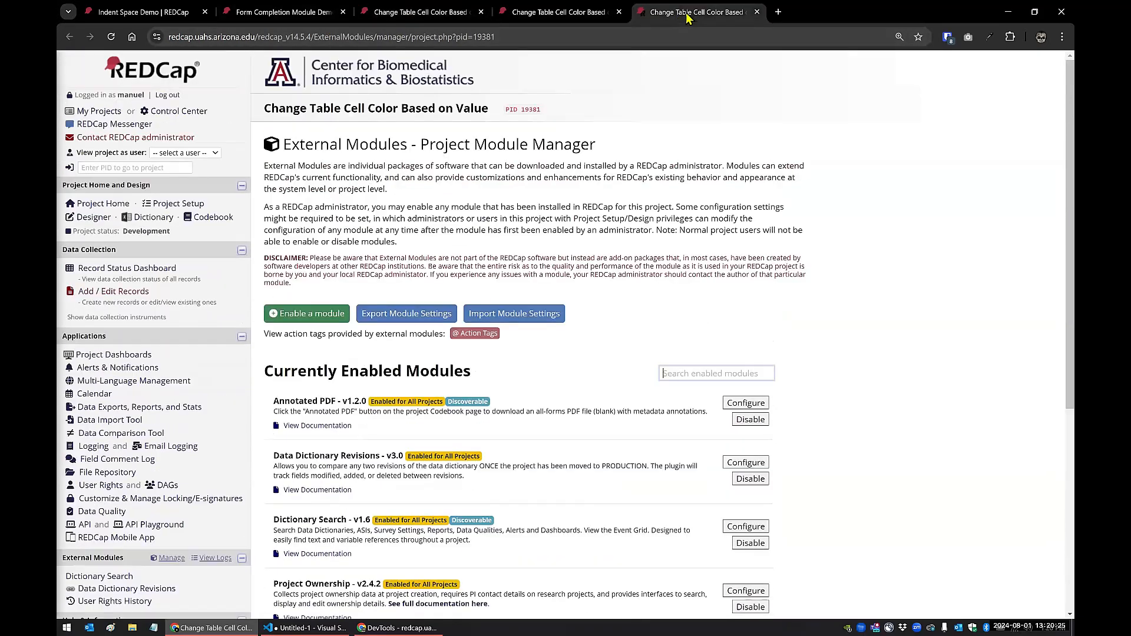
click(411, 13)
click(94, 121)
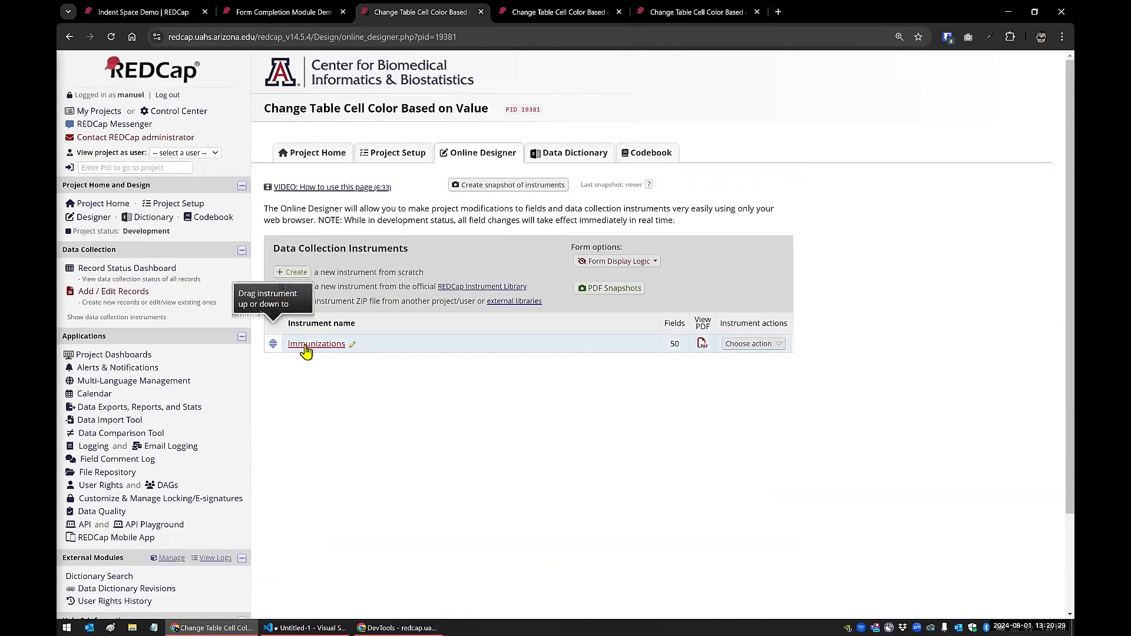
click(306, 348)
scroll(282, 185, down, 5)
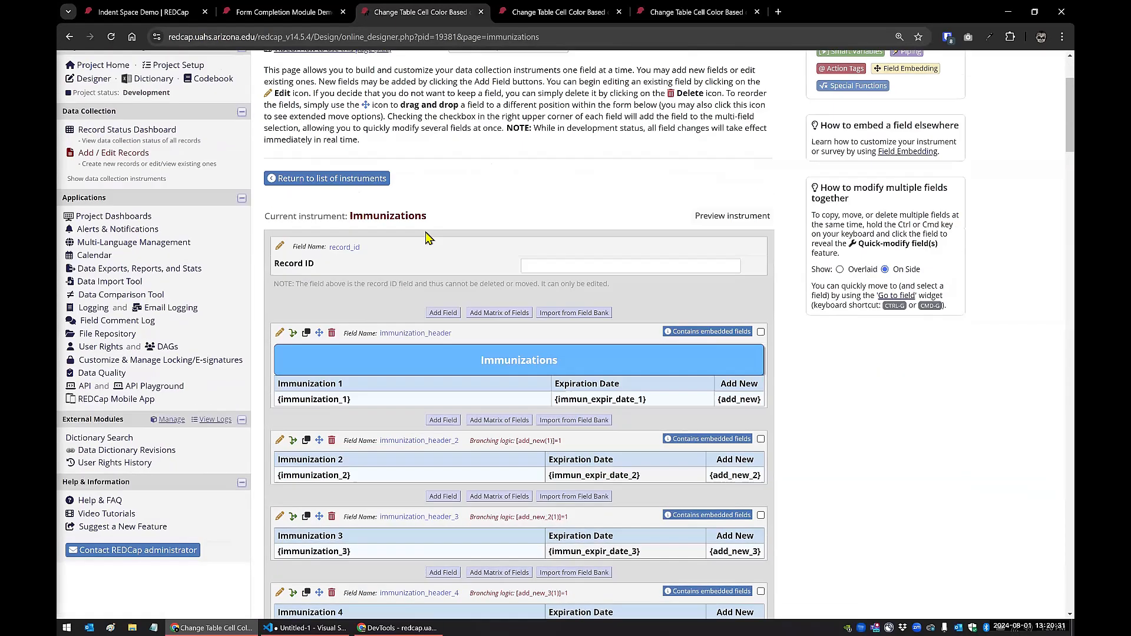
click(280, 183)
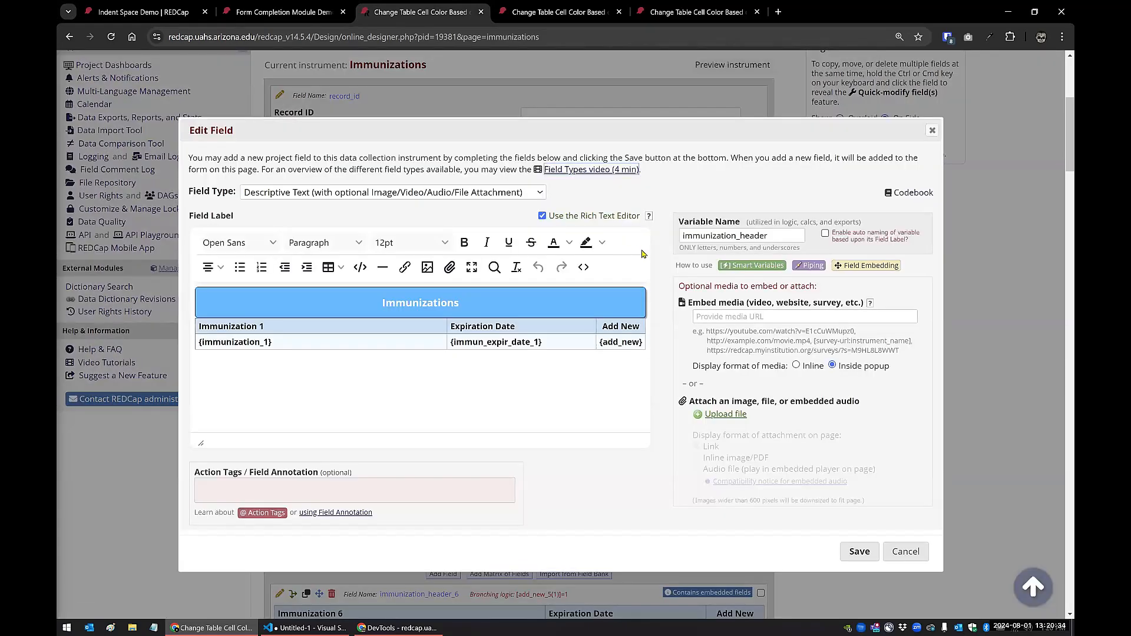
click(584, 267)
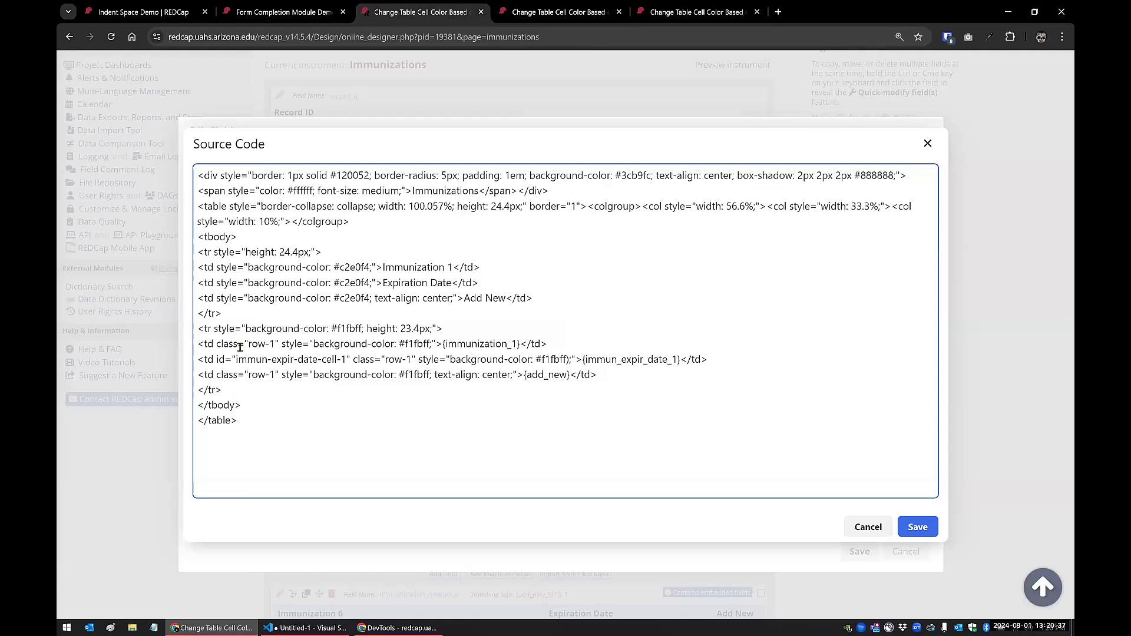
Highlight the row-1 class in the three data cells and the id immun-expir-date-cell-1 in the expiration date cell
drag(199, 344, 279, 344)
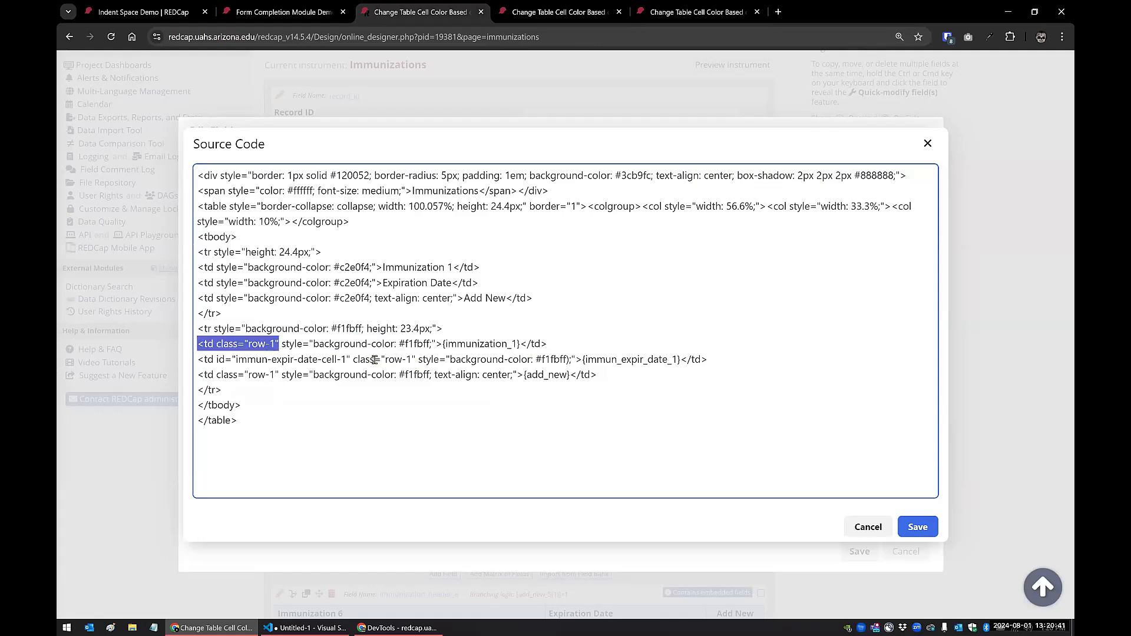
drag(354, 359, 415, 360)
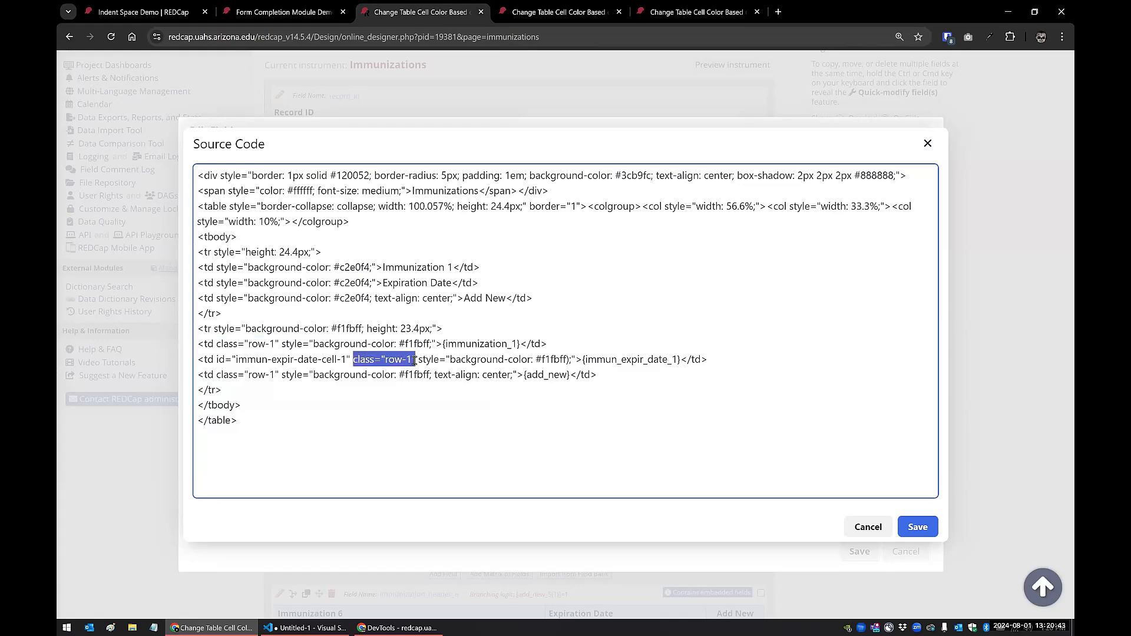
drag(219, 375, 284, 374)
click(274, 382)
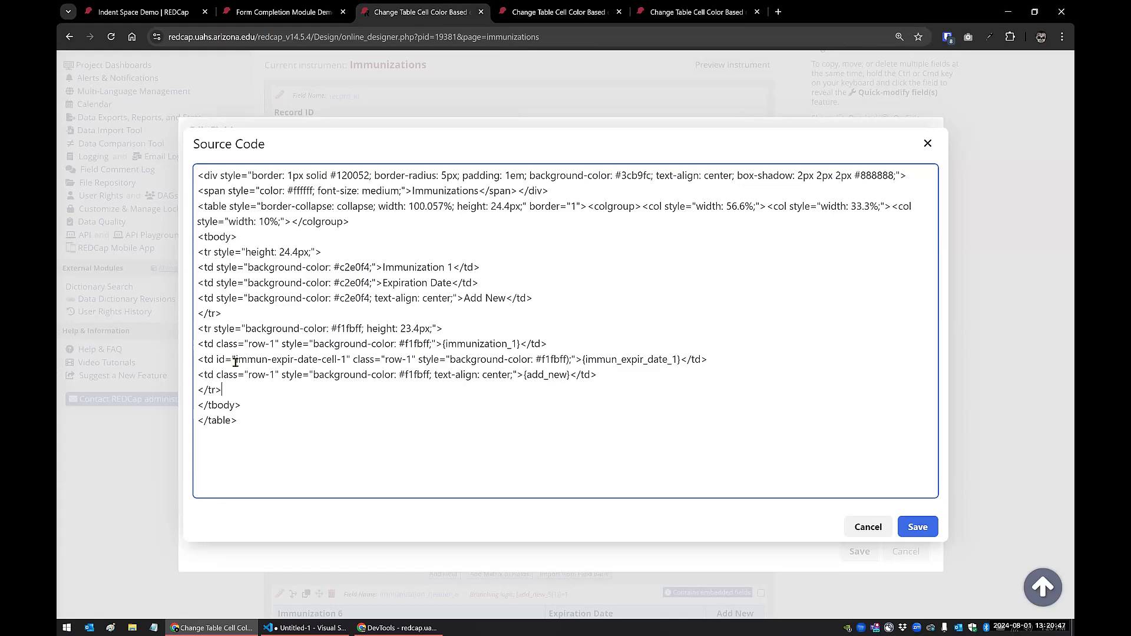
drag(216, 360, 351, 362)
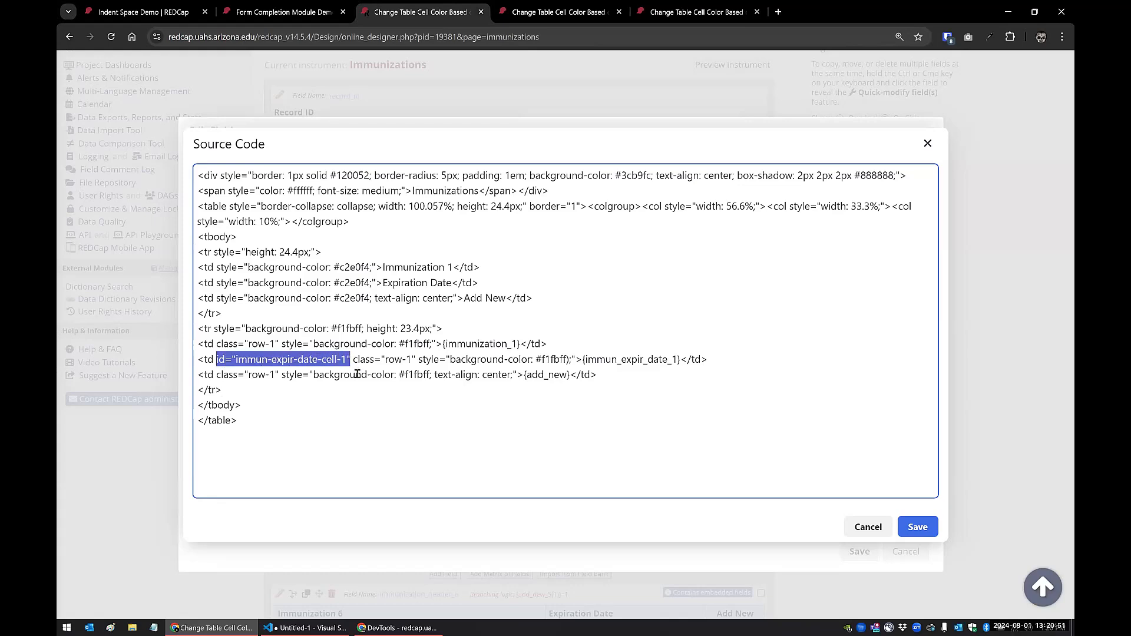
click(253, 358)
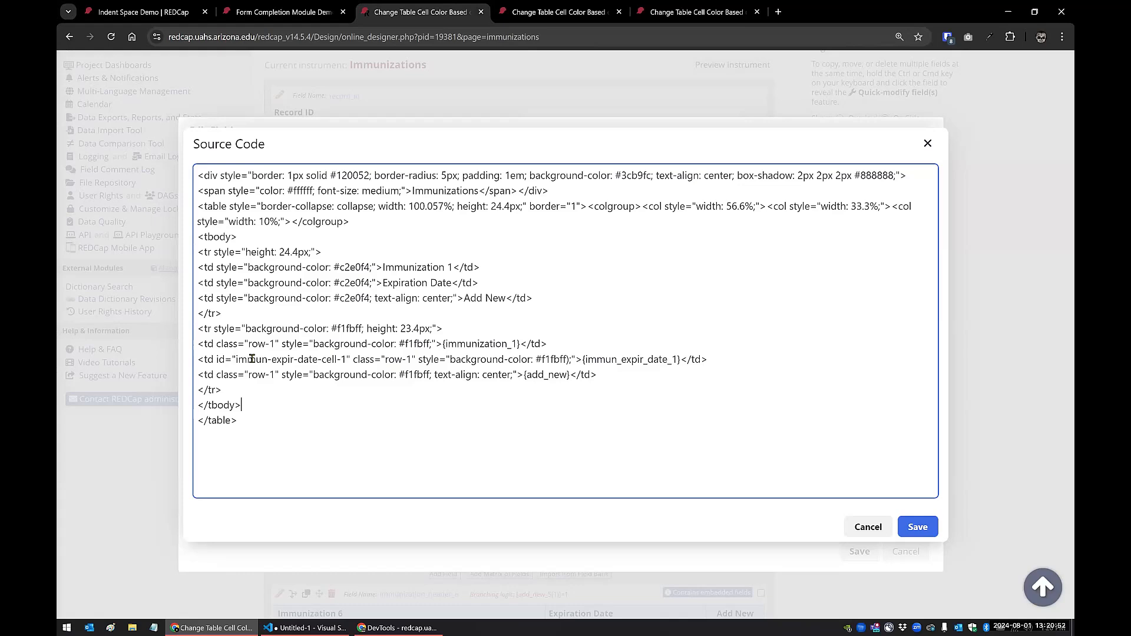
Highlight the three td lines of the Immunization 1 data row, then close the source code and field editor without saving
drag(216, 345, 273, 342)
click(221, 346)
drag(197, 344, 608, 379)
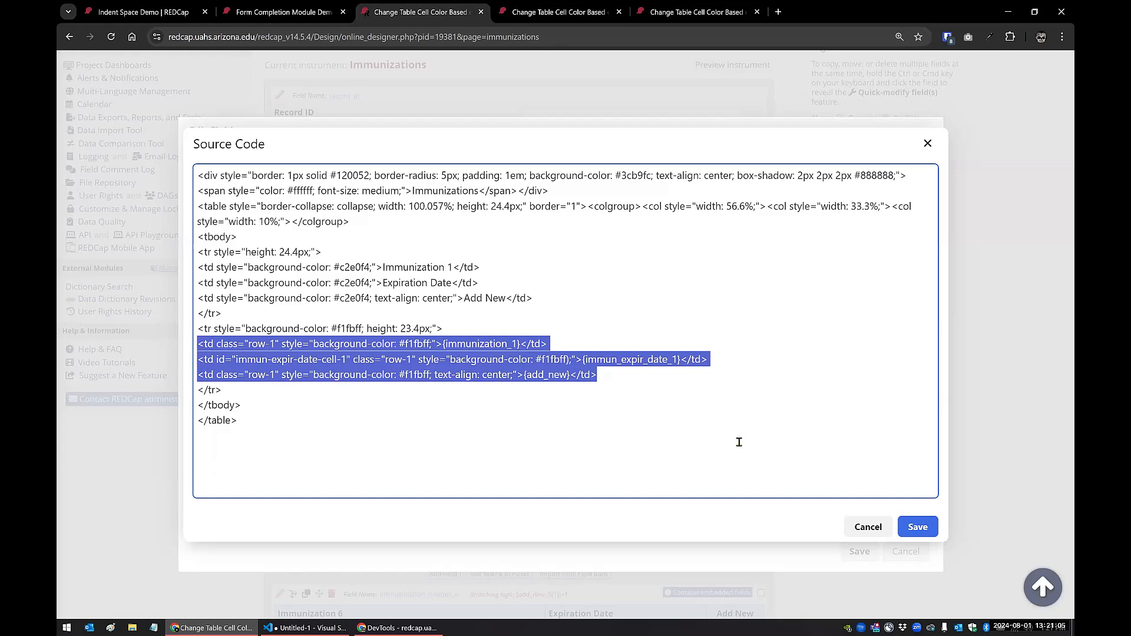
click(906, 545)
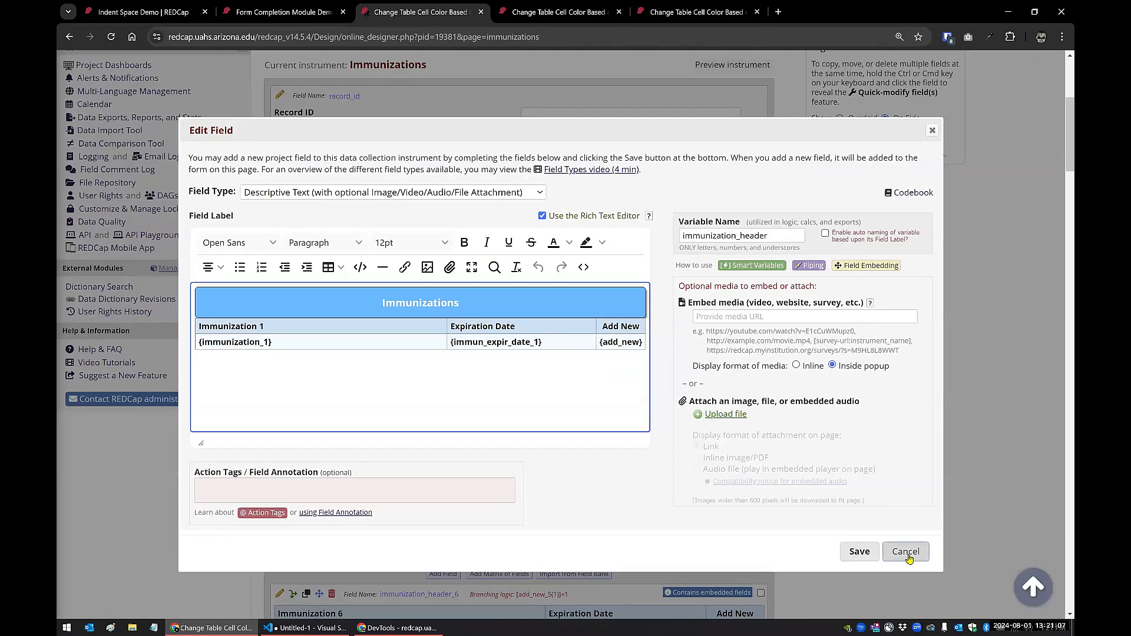
click(905, 553)
In Visual Studio Code, delete the if/else blocks for expiration_status_2 onward, keeping only the expiration_status_1 block in the load function
key(alt+Tab)
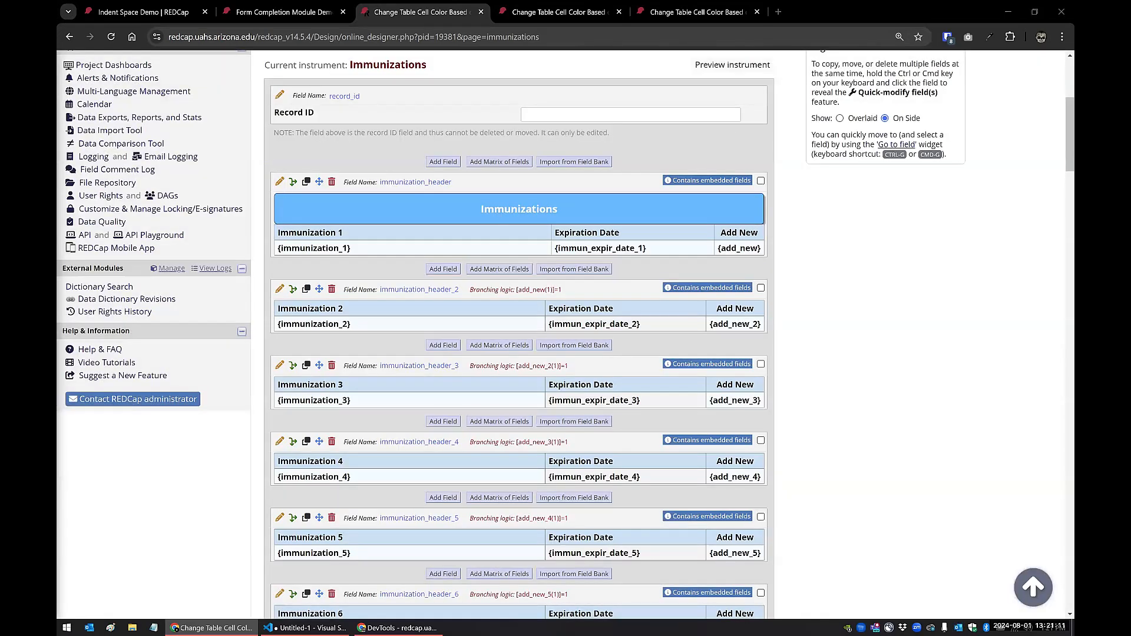
click(307, 628)
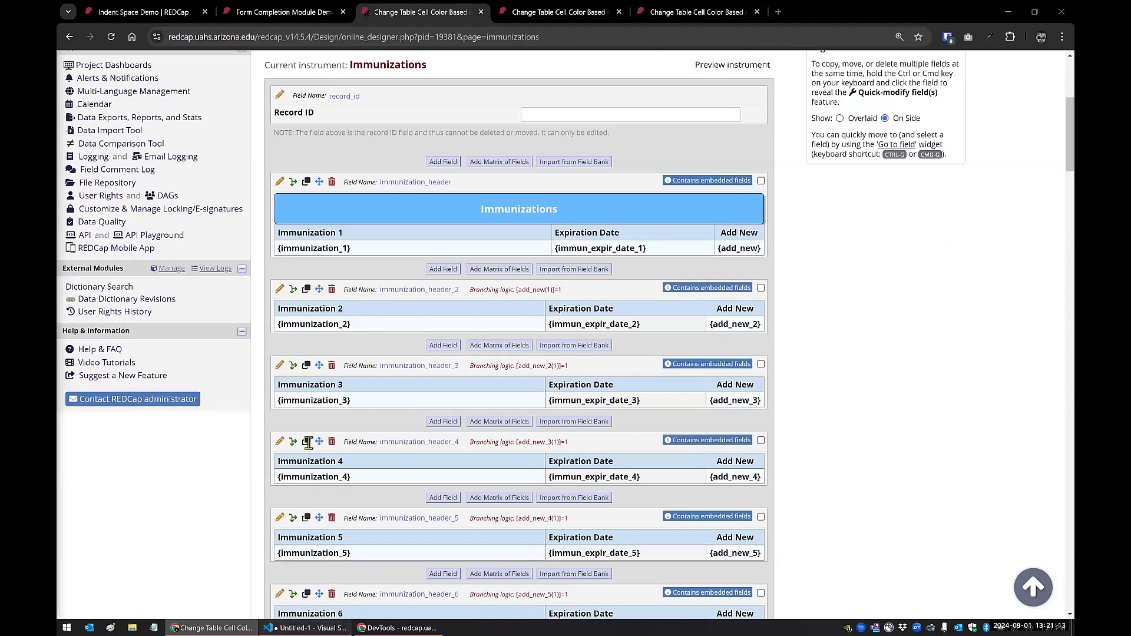
scroll(251, 500, down, 8)
drag(194, 371, 147, 204)
scroll(198, 283, up, 3)
scroll(198, 273, up, 12)
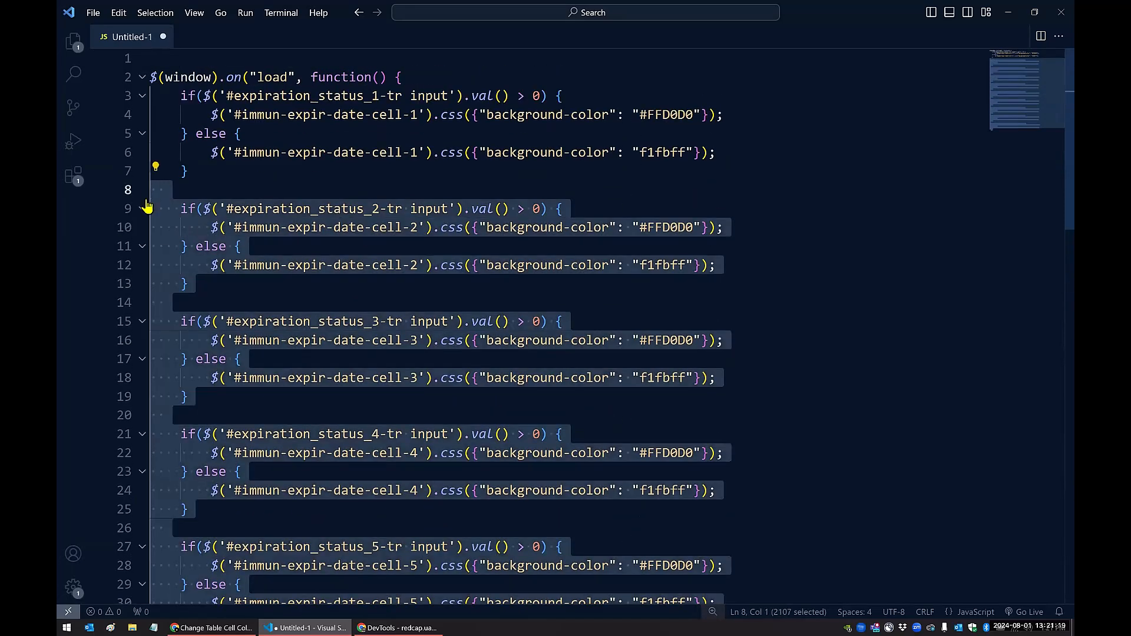
key(BackSpace)
key(BackSpace)
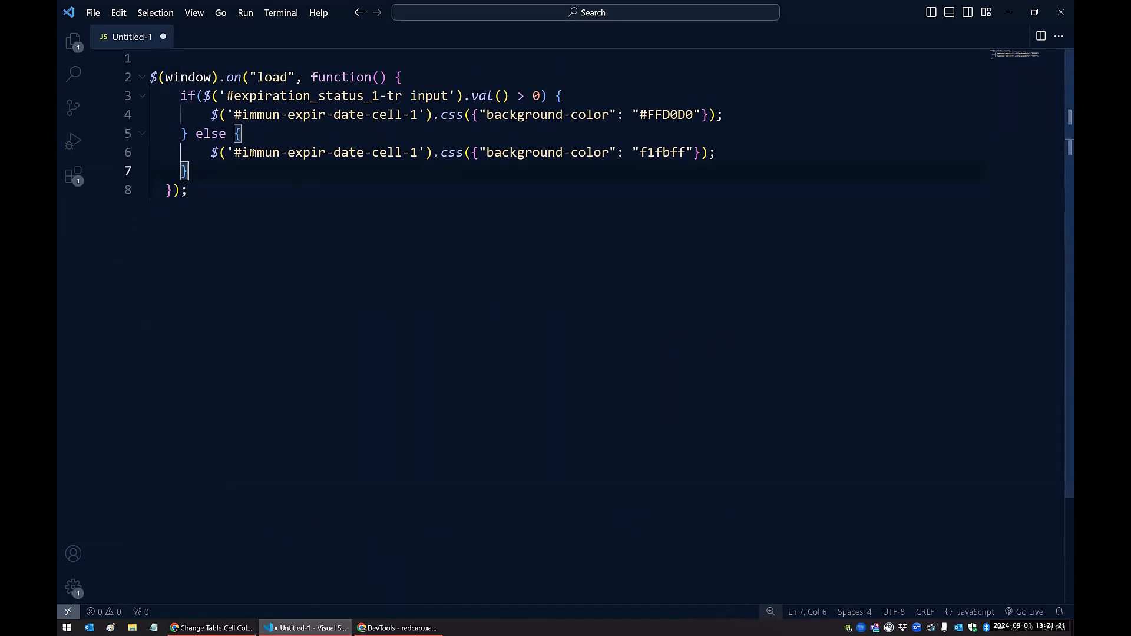
Replace the #immun-expir-date-cell-1 id selector in the if branch with the class selector .row-1
drag(235, 114, 417, 114)
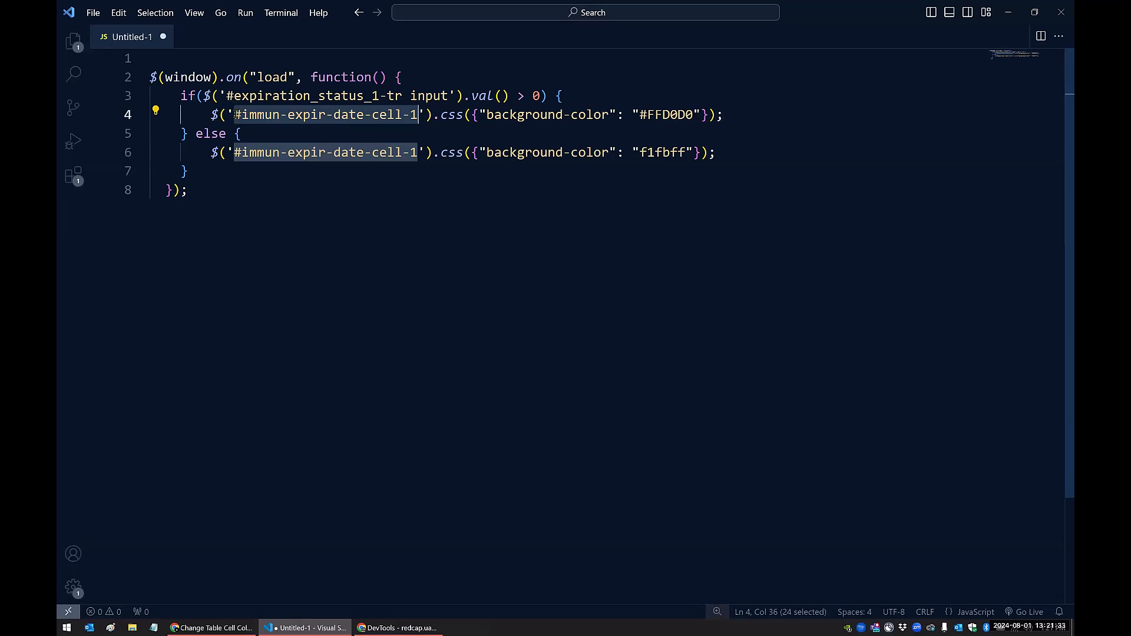
click(234, 115)
key(Right)
key(Right)
key(Right)
key(Right)
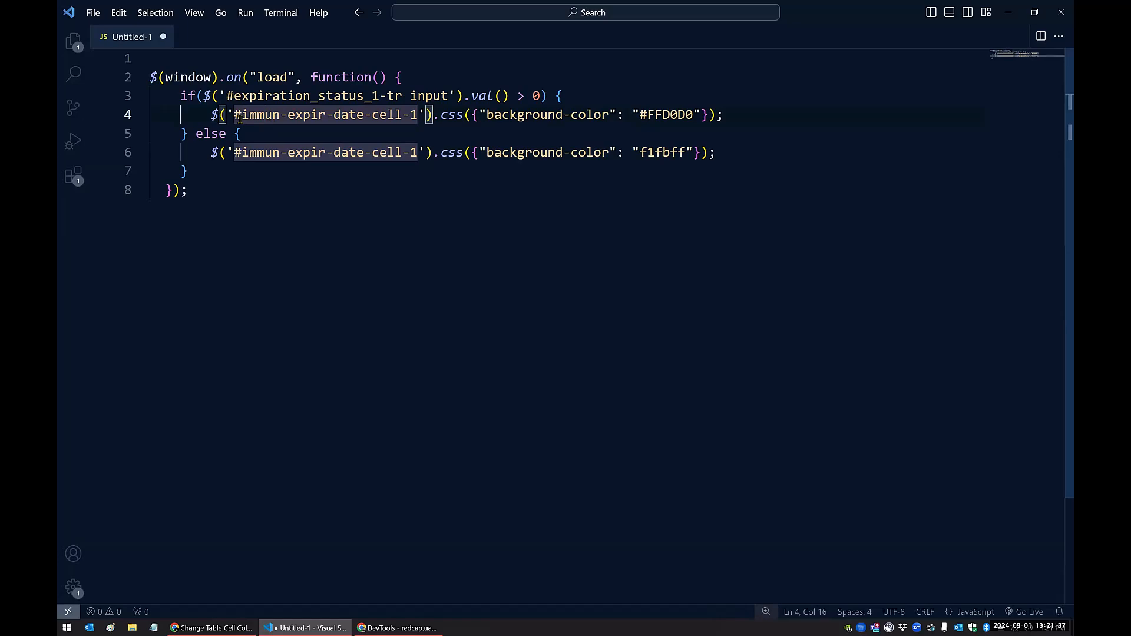
drag(235, 114, 419, 116)
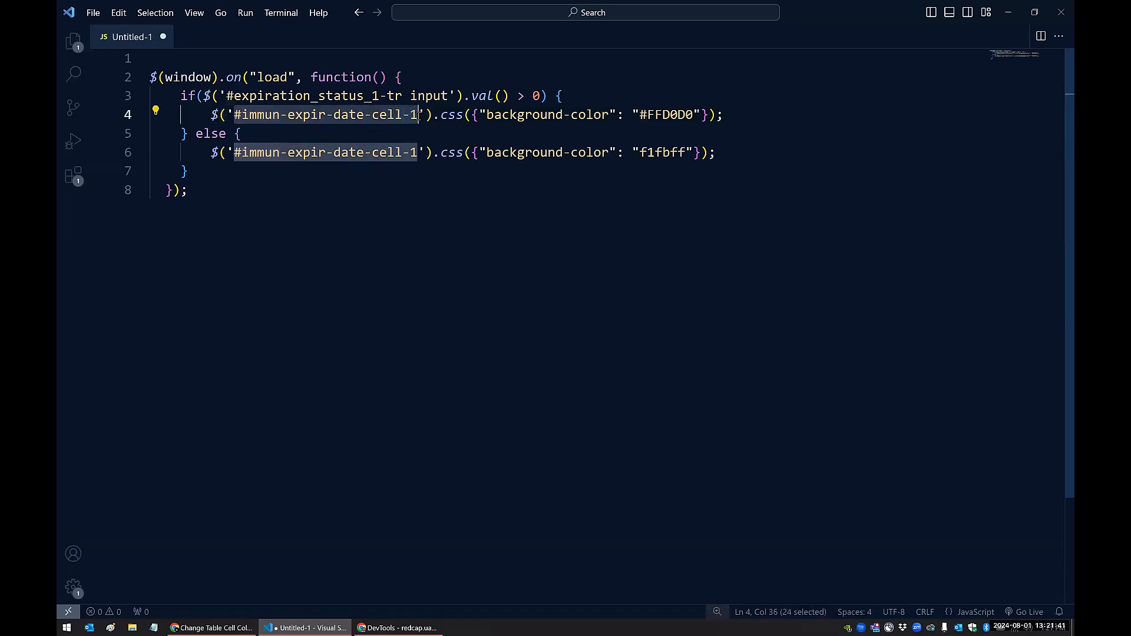
text(.)
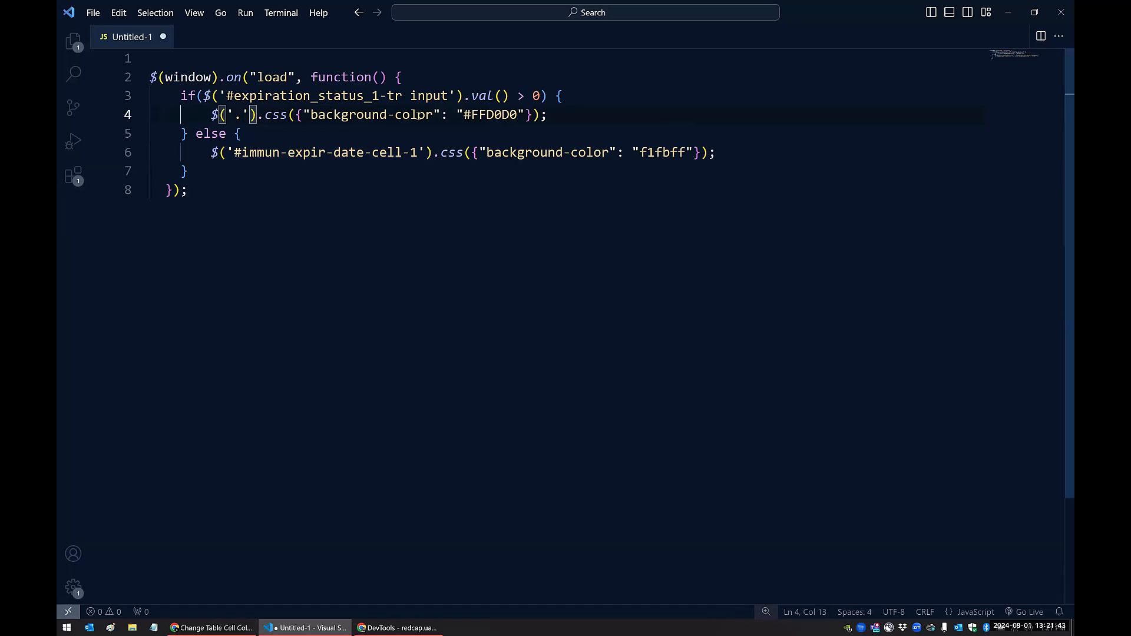
text(row-1)
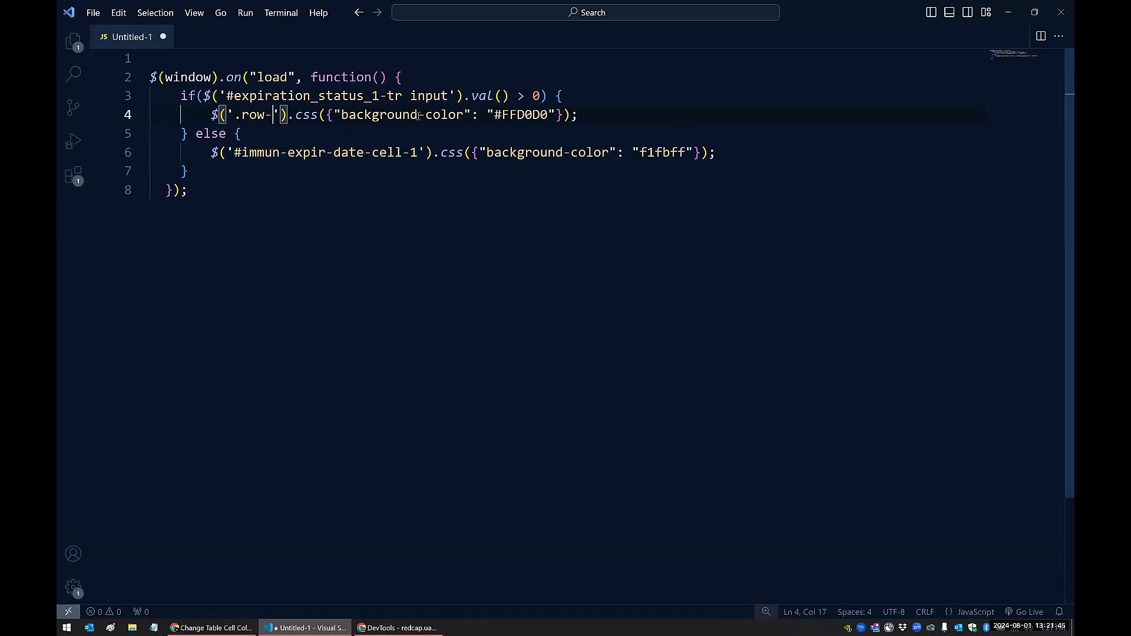
Copy the .row-1 selector over the #immun-expir-date-cell-1 selector in the else branch
drag(236, 114, 281, 114)
key(ctrl+c)
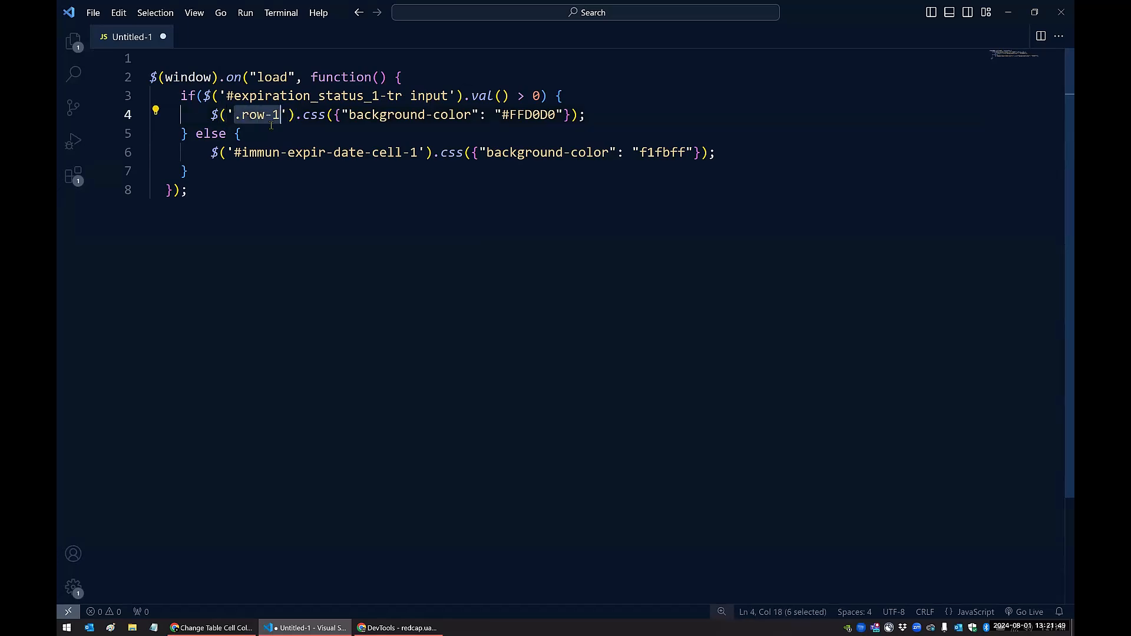
drag(231, 152, 420, 152)
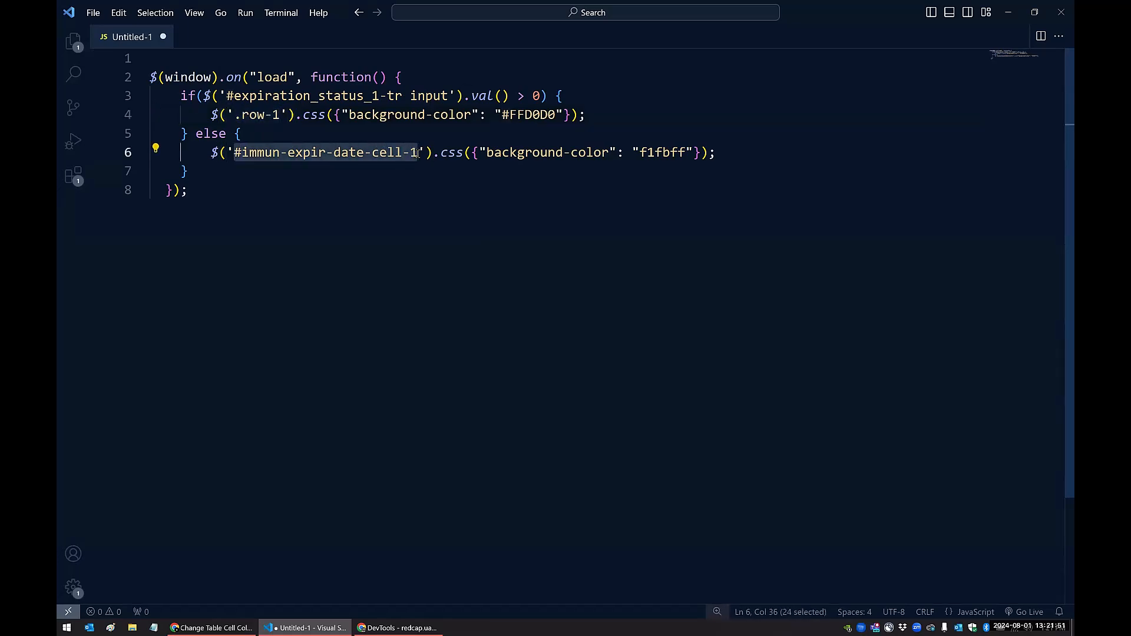
key(ctrl+v)
click(271, 204)
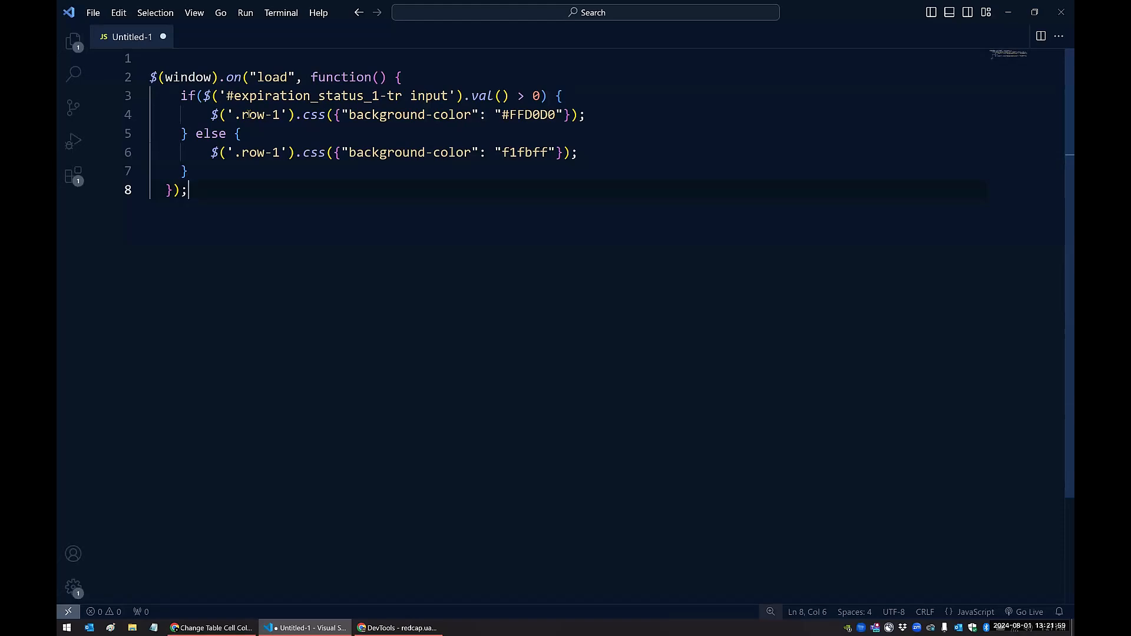
Copy the row-1 script into REDCap's JavaScript Injector configuration, replacing its existing code, and save the configuration
drag(197, 195, 129, 88)
click(209, 625)
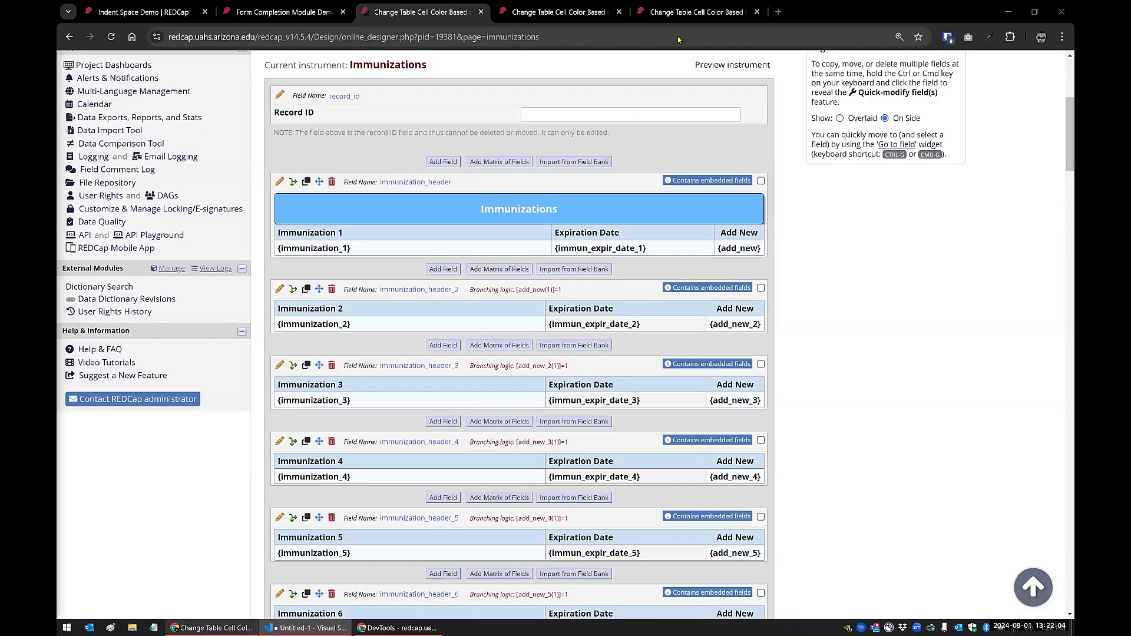
click(685, 17)
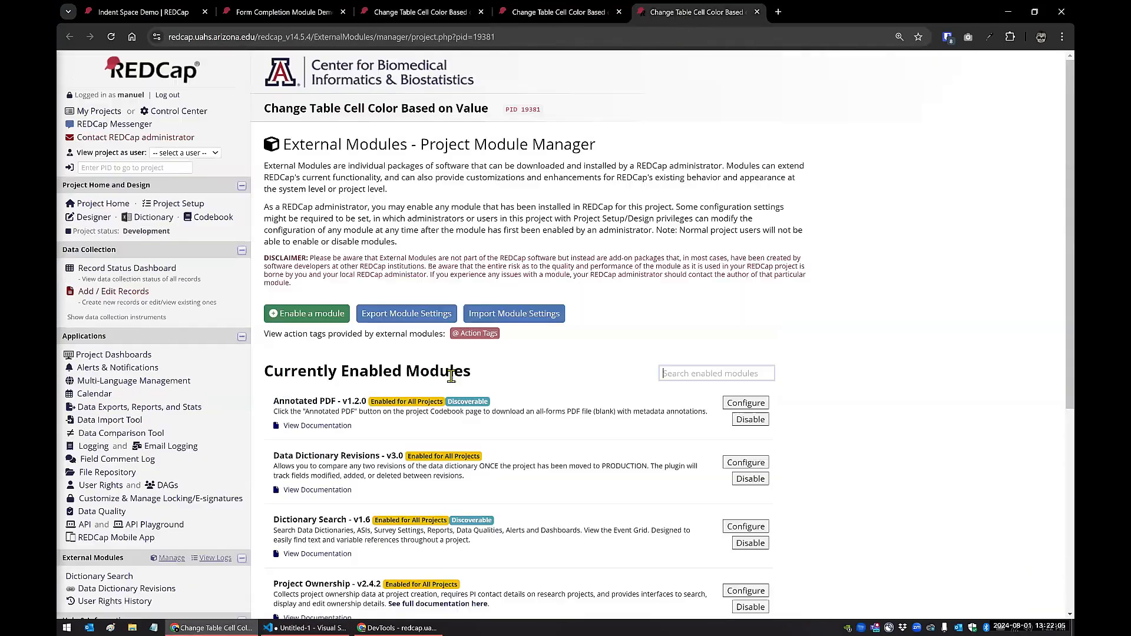
scroll(451, 375, down, 5)
scroll(452, 376, down, 1)
click(743, 378)
click(677, 391)
key(ctrl+a)
key(ctrl+v)
click(796, 581)
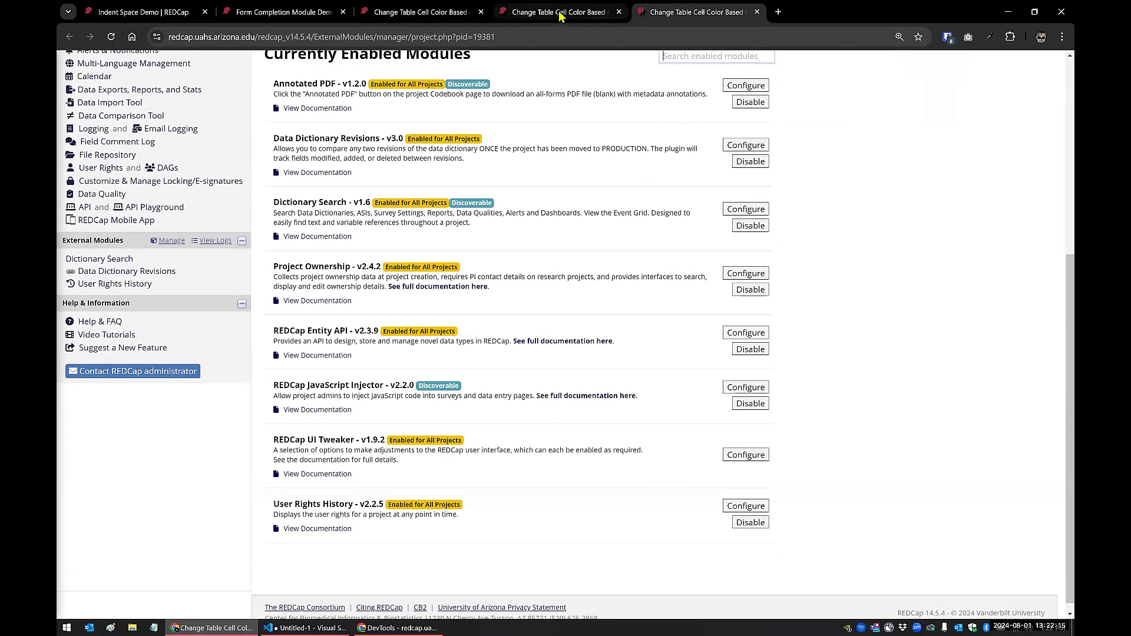
Reload record 1's Immunizations form and compare the Immunization 1 row's colouring with the .row-1 script in Visual Studio Code
click(560, 13)
click(111, 37)
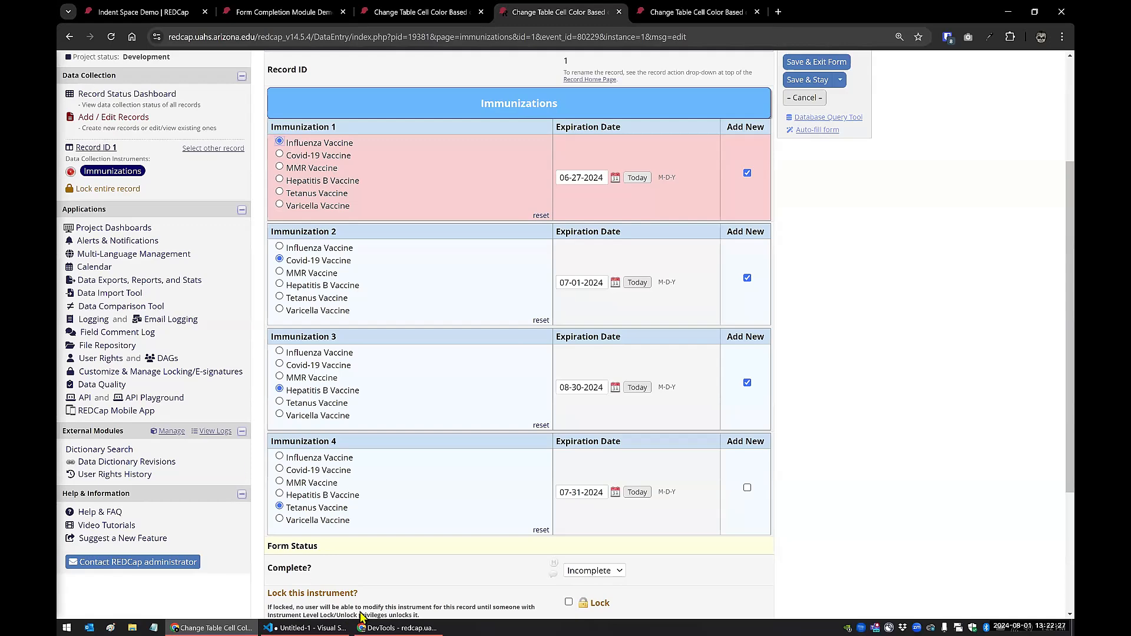
click(333, 627)
click(258, 264)
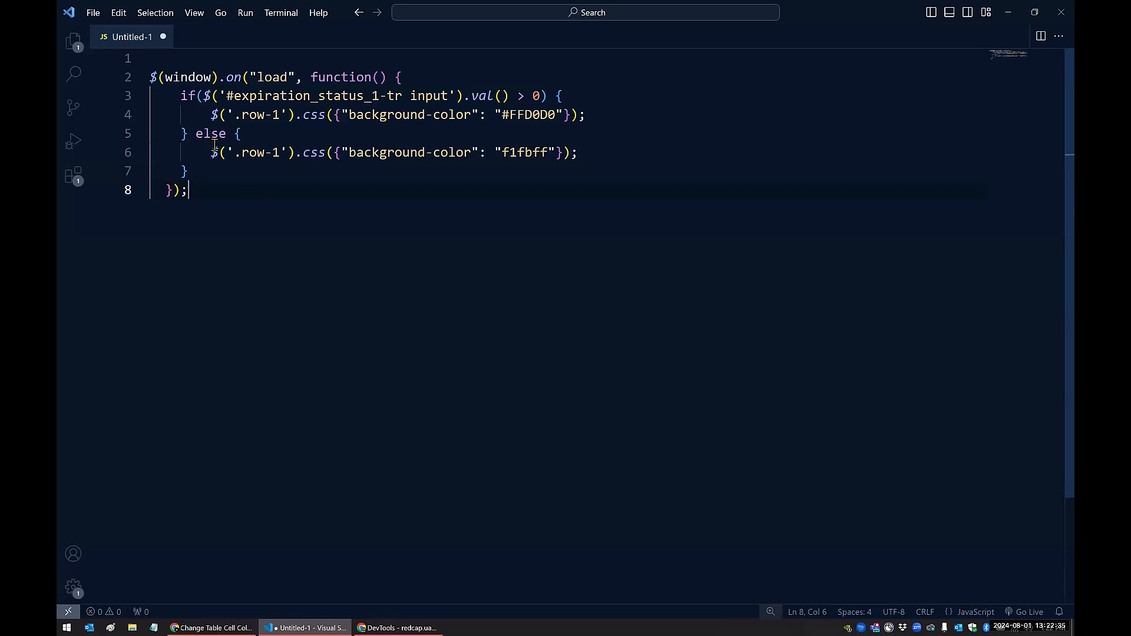
click(228, 627)
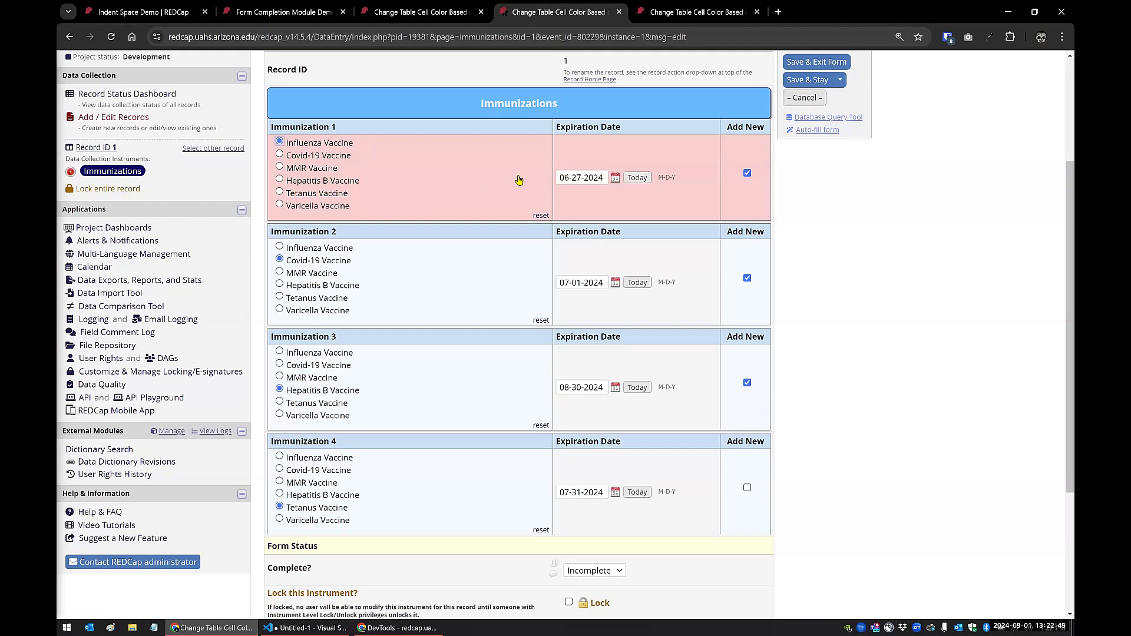
Highlight the background colours #FFD0D0 and f1fbff in the script, then return to the Immunizations form
click(311, 627)
double_click(518, 113)
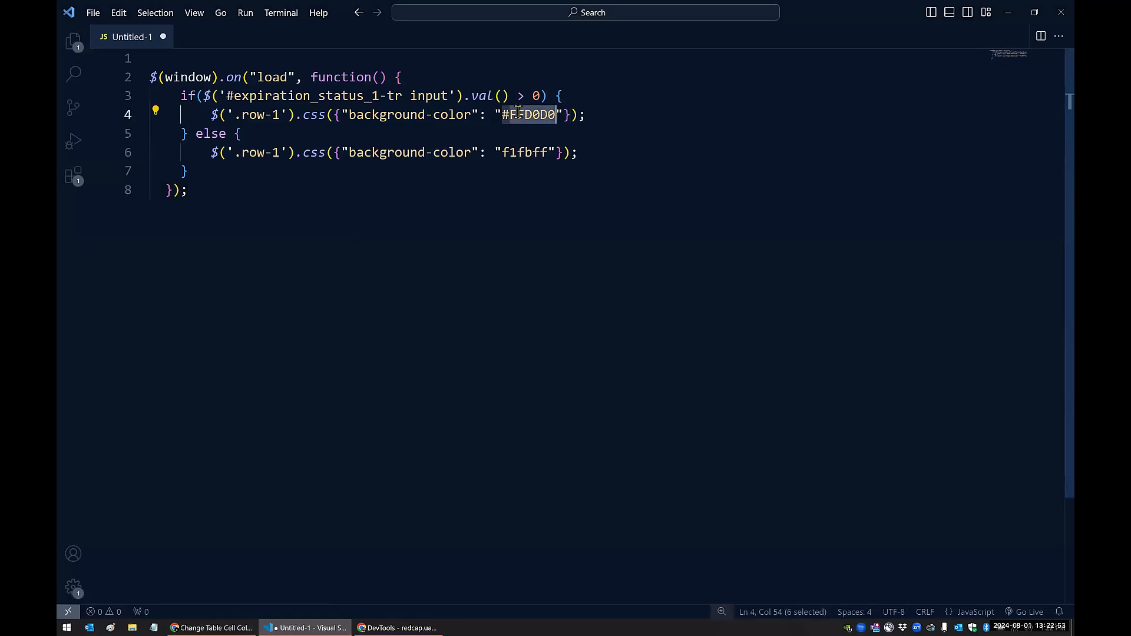
double_click(529, 155)
click(225, 627)
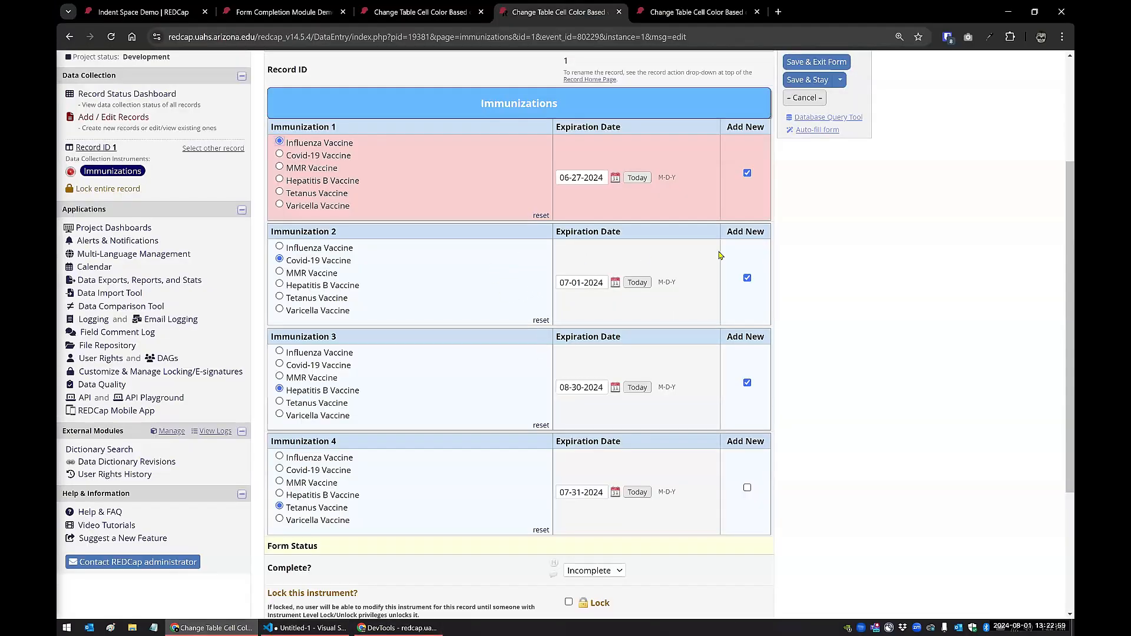
Inspect the Immunization 2 cell in DevTools, examining its choice elements, parent spans and styles, then return to the form
right_click(399, 286)
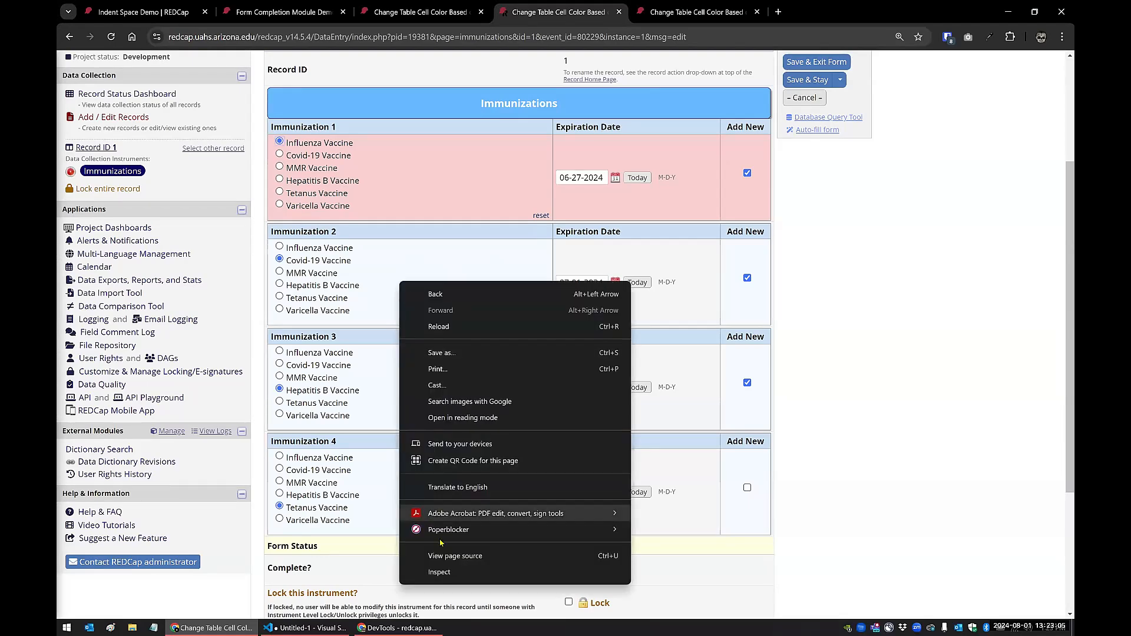
click(438, 572)
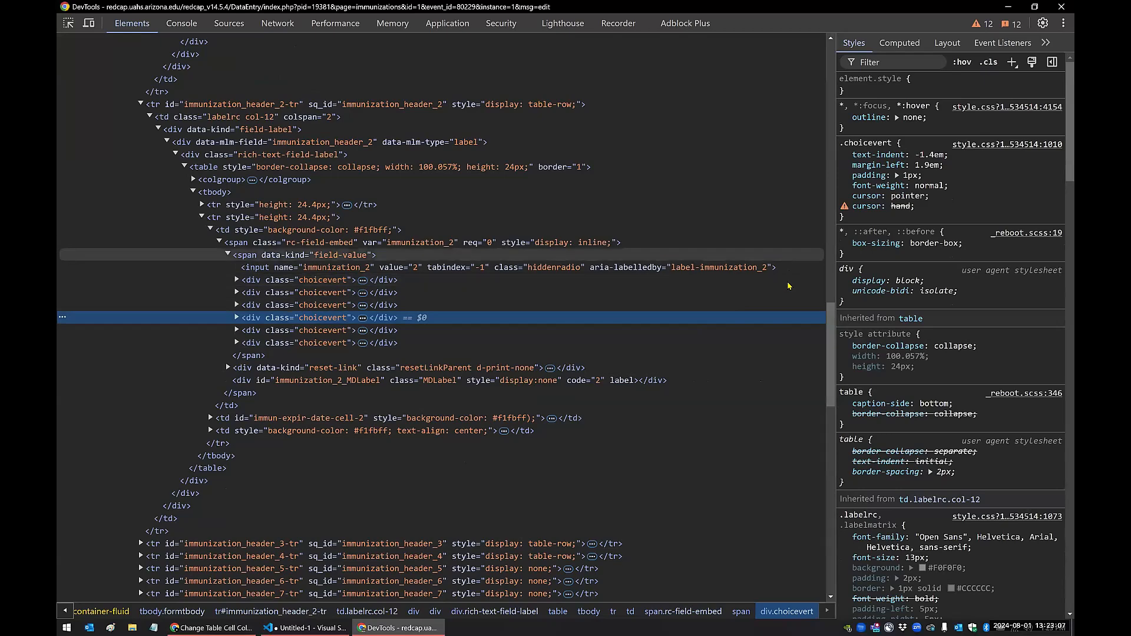
click(236, 317)
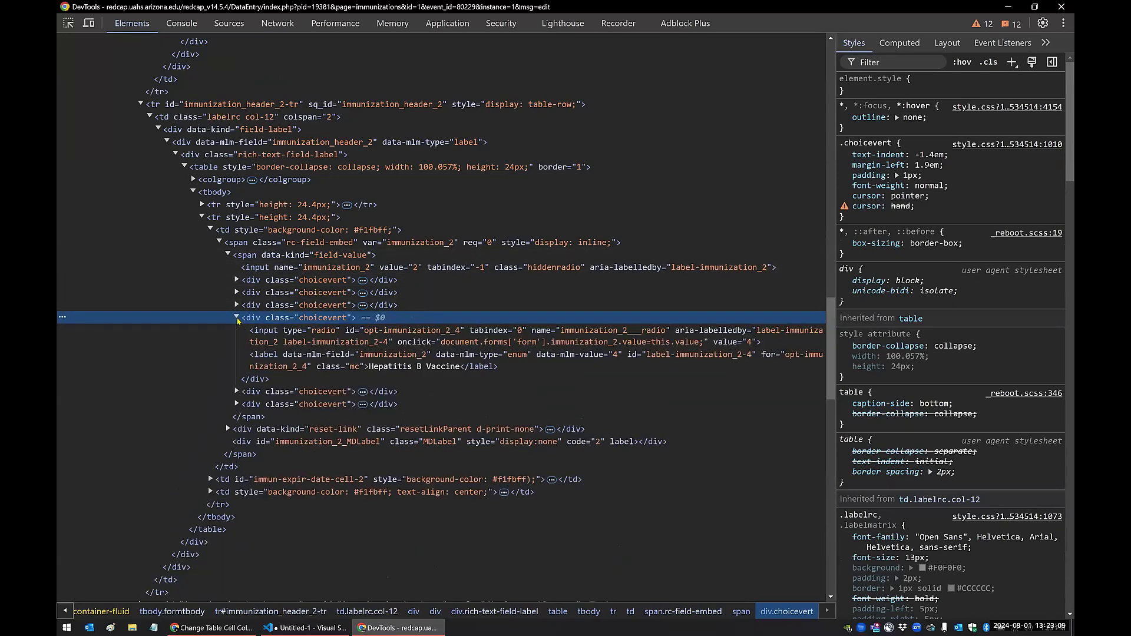
click(308, 333)
click(305, 319)
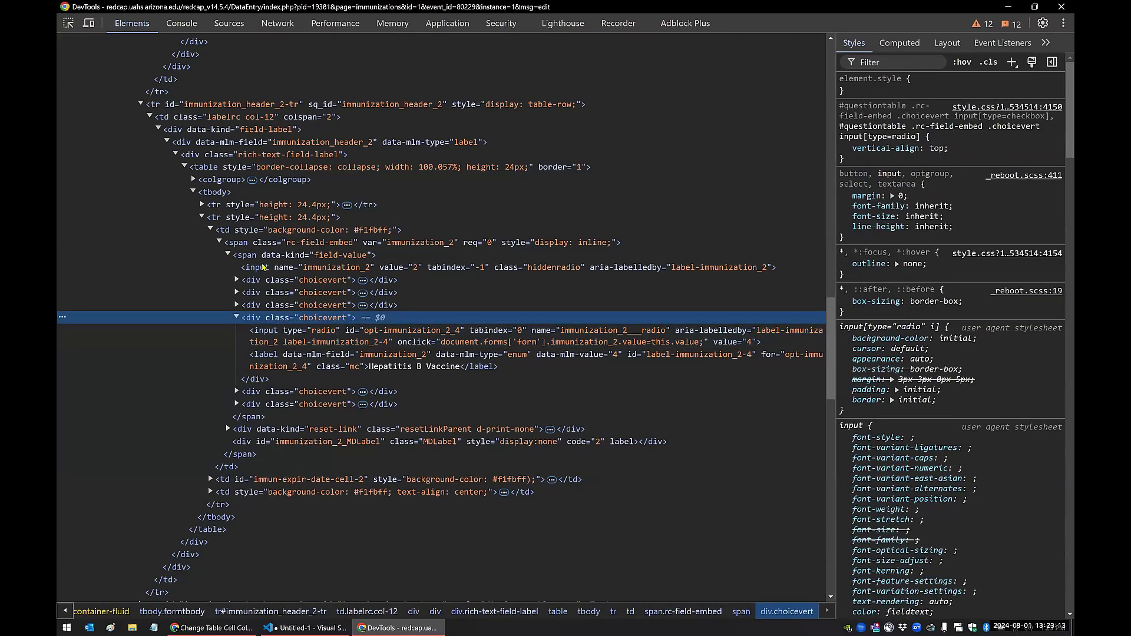
click(261, 257)
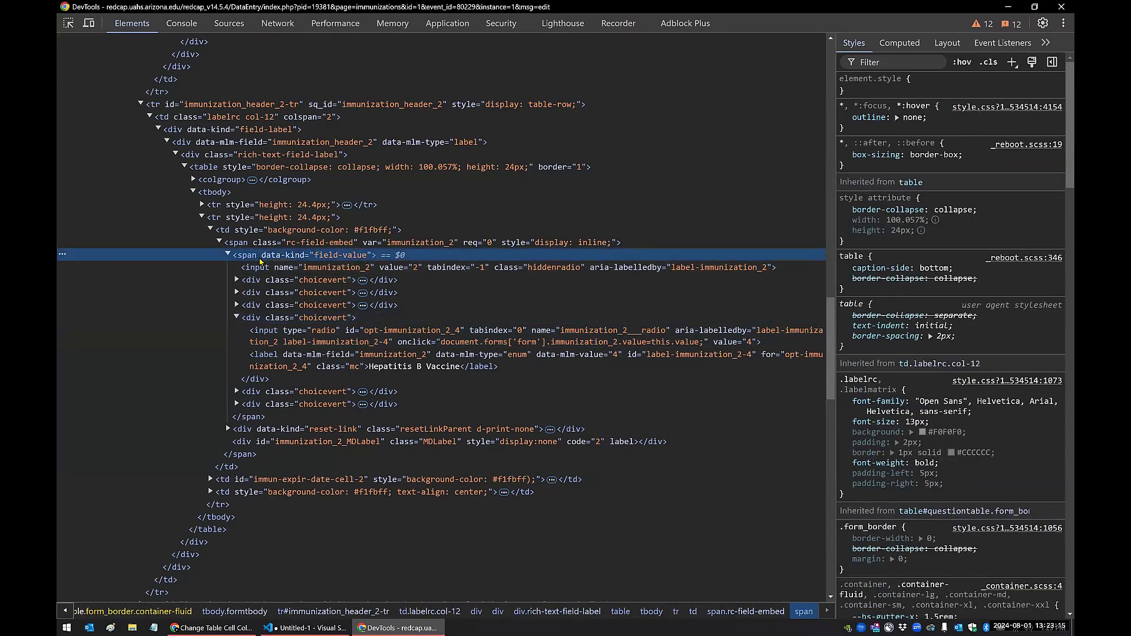
click(242, 243)
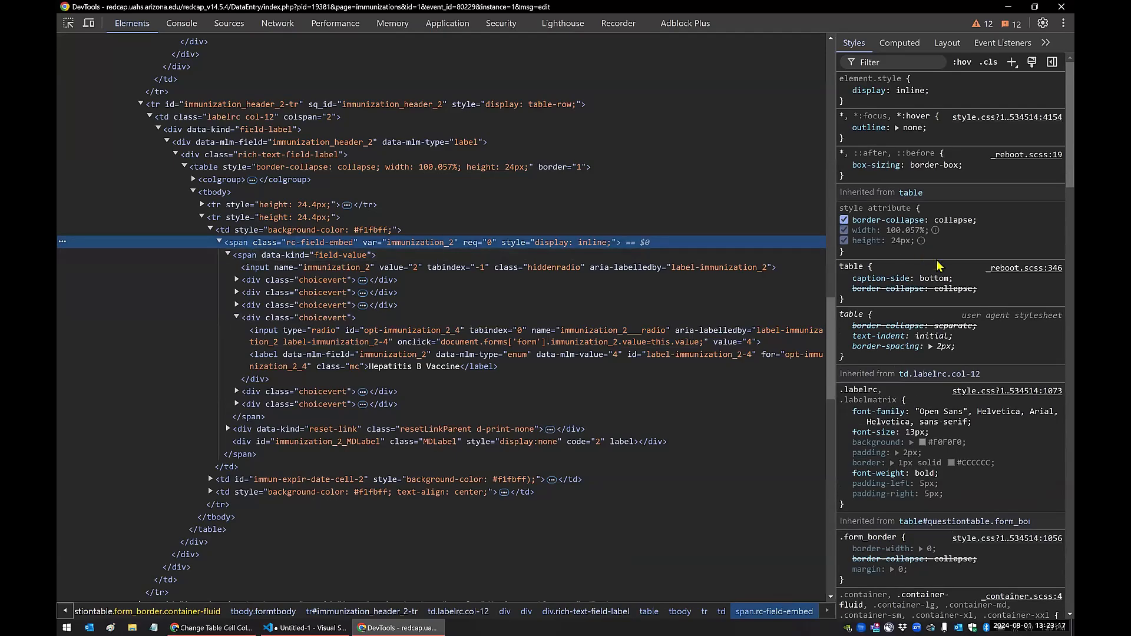
scroll(972, 329, down, 2)
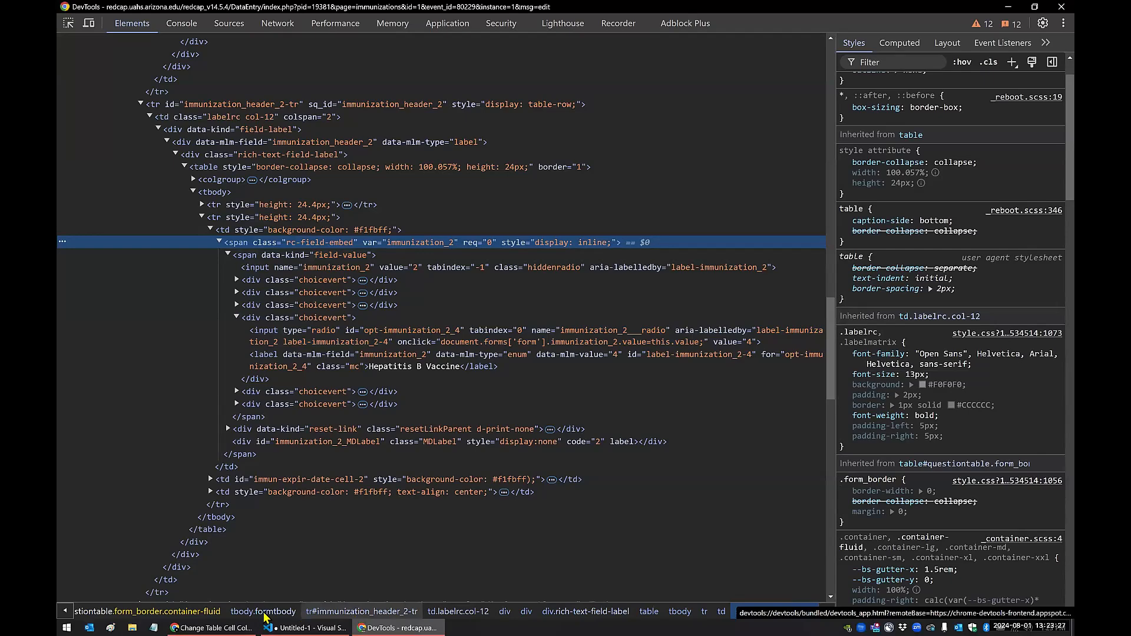
click(213, 628)
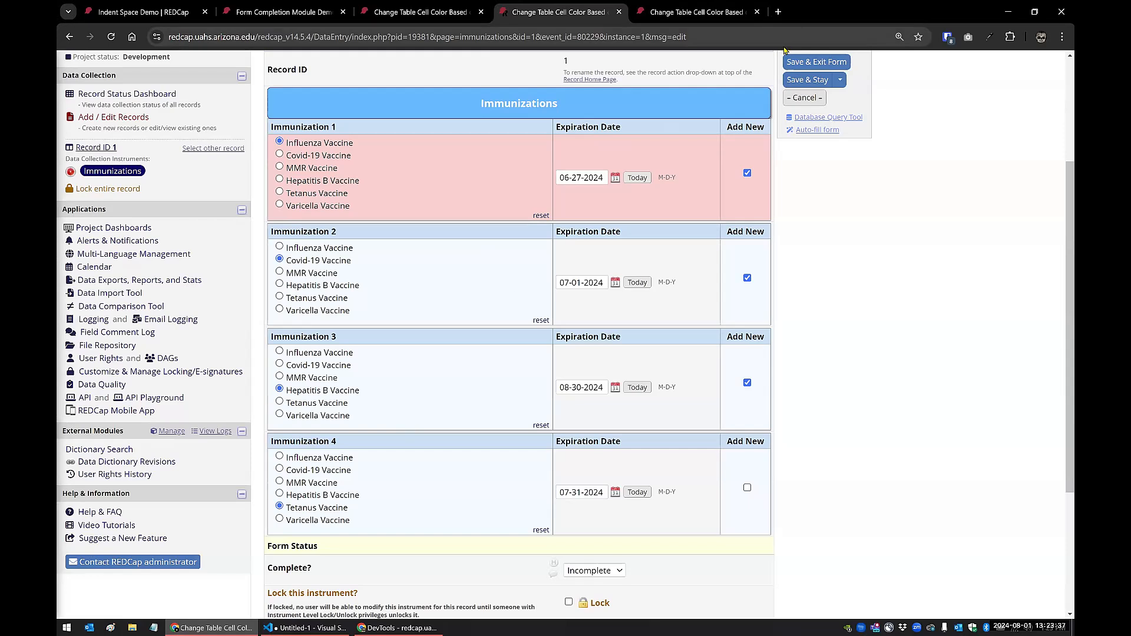
Open htmlcolorcodes.com in a new browser tab and bring up its color picker
click(778, 12)
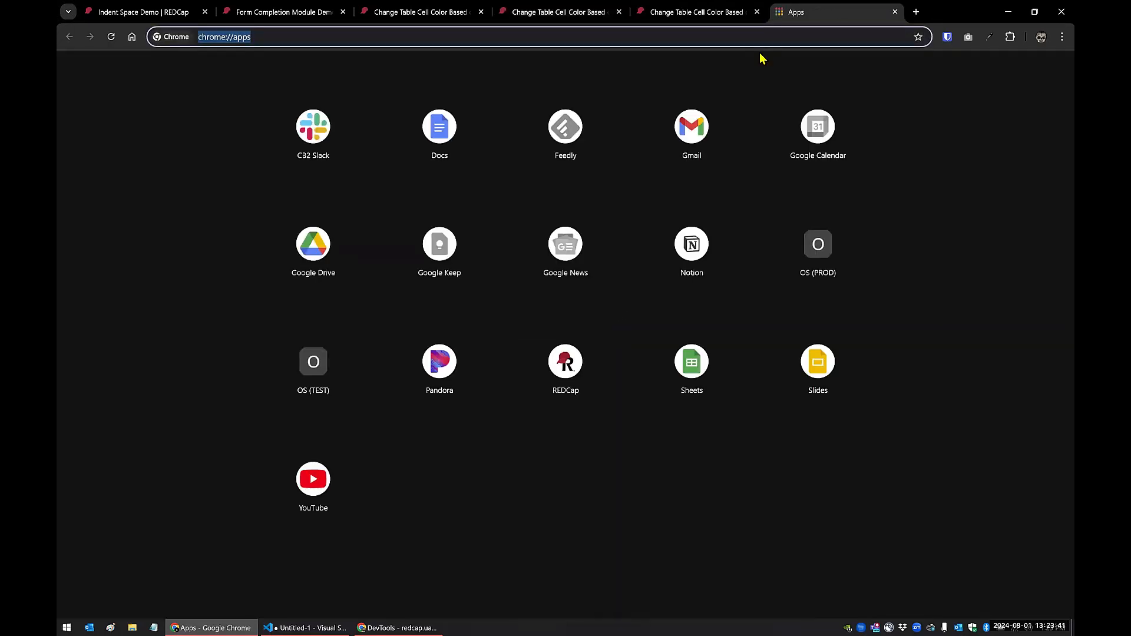
text(htmlcolorcodes.com)
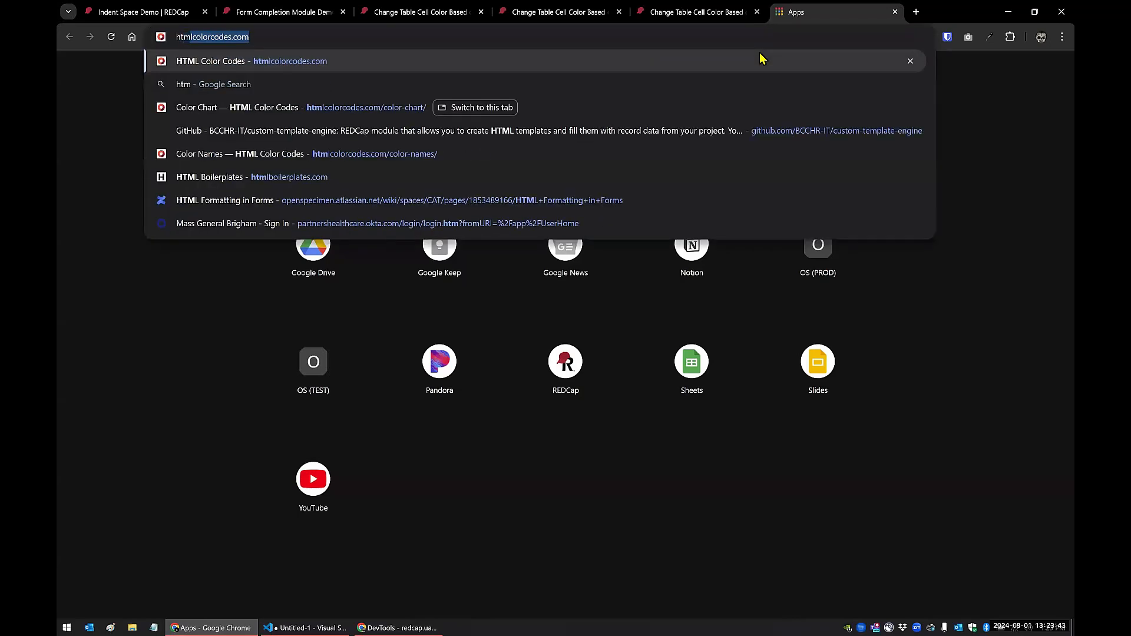
key(Return)
scroll(566, 192, down, 2)
Set the color picker to a green hue, pick shade #5C7056 and select its hex code, then pick dark green #305E20
click(365, 223)
mouse_move(572, 275)
mouse_down()
mouse_move(572, 355)
mouse_move(573, 333)
mouse_up()
click(458, 339)
click(346, 396)
click(366, 217)
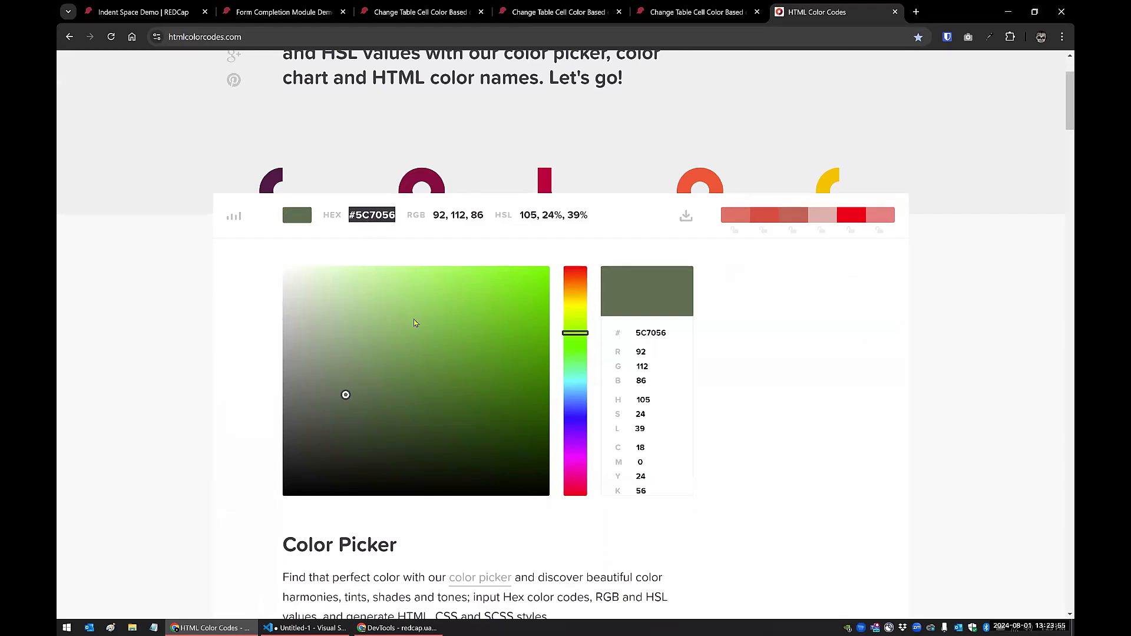
click(459, 412)
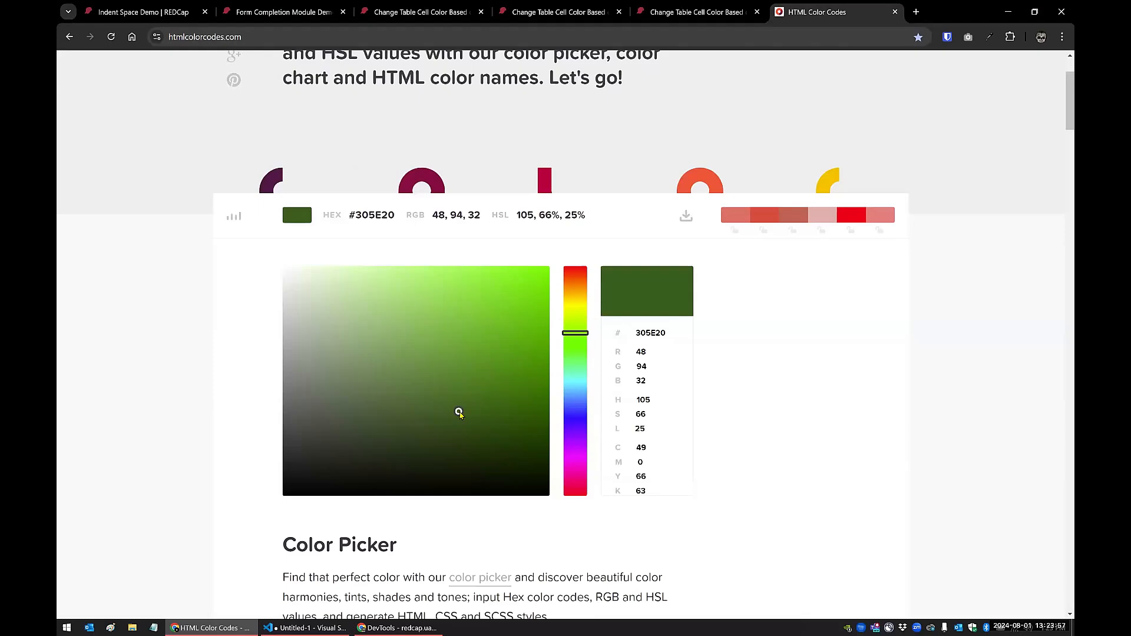
Open the site's color chart page and view the Flat Design Color Chart
scroll(465, 269, up, 2)
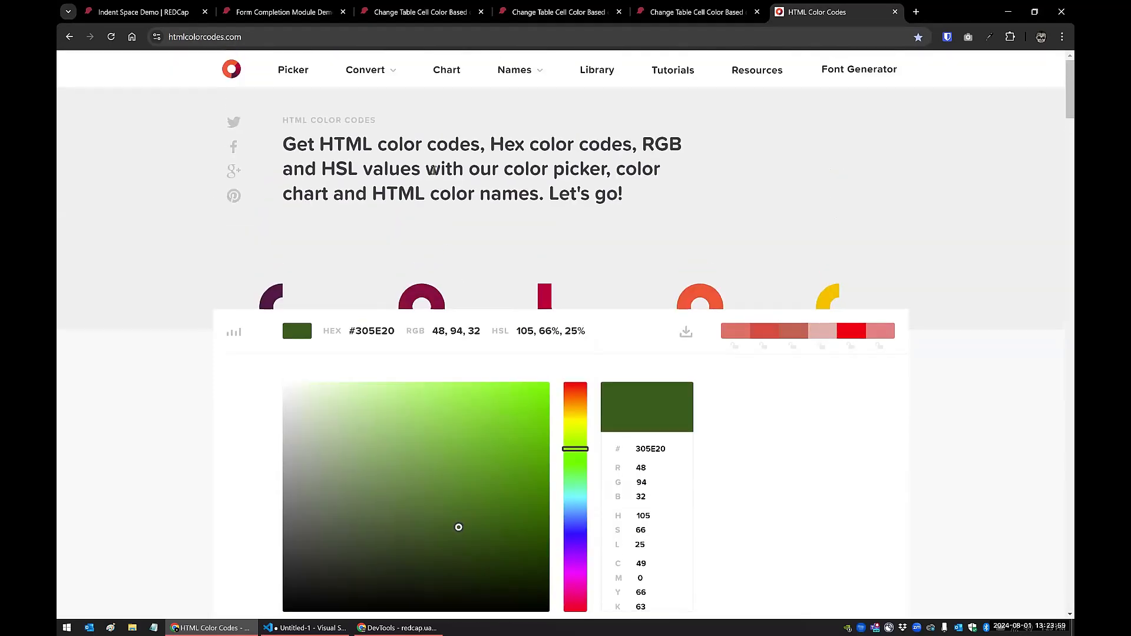
click(456, 72)
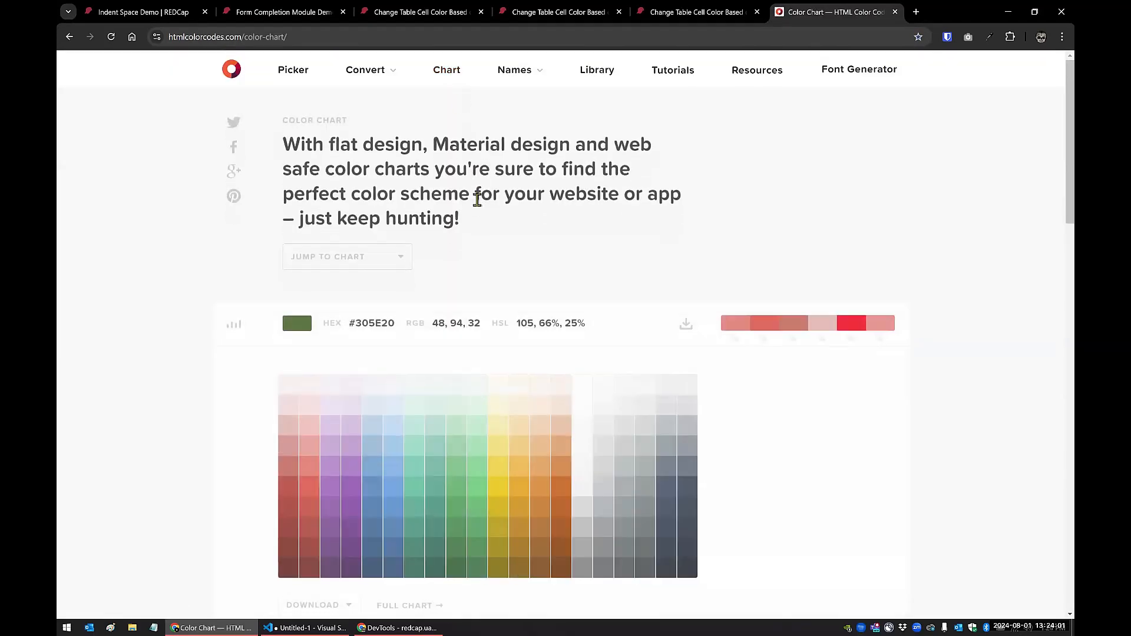
scroll(353, 448, down, 2)
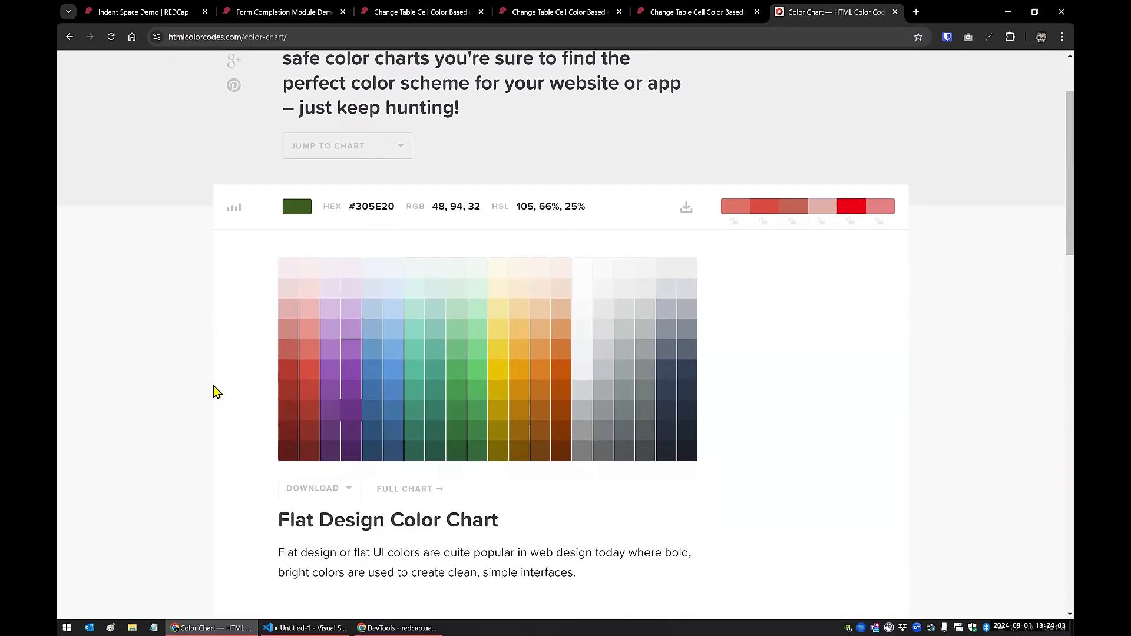
Open the site's color names page and copy the name IndianRed from the Red HTML Color Names table
scroll(280, 318, up, 2)
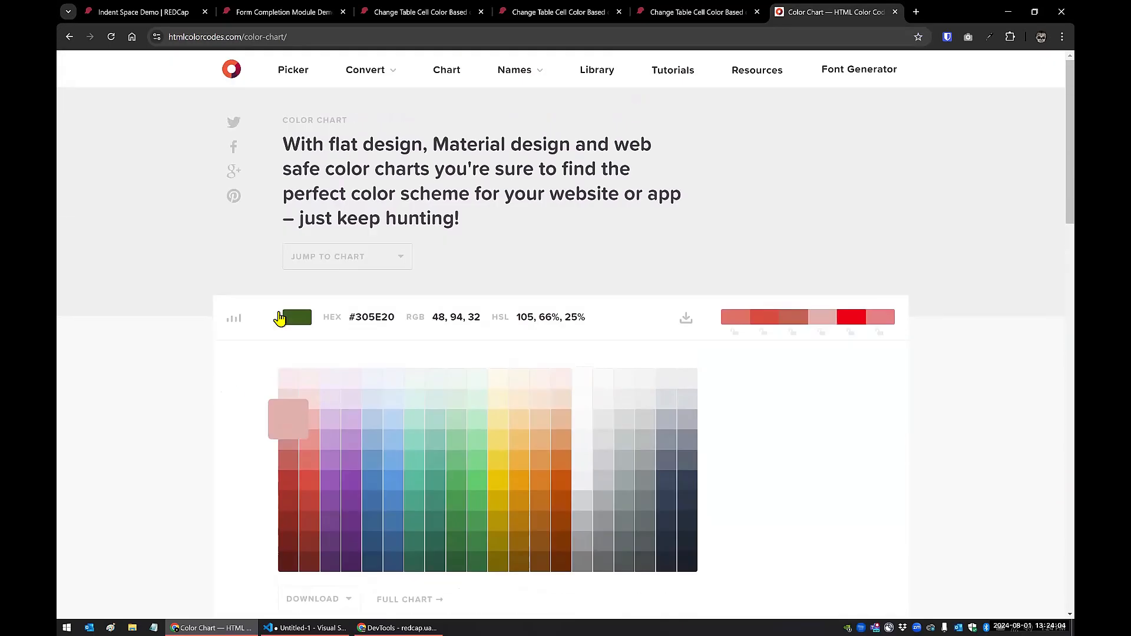
click(519, 72)
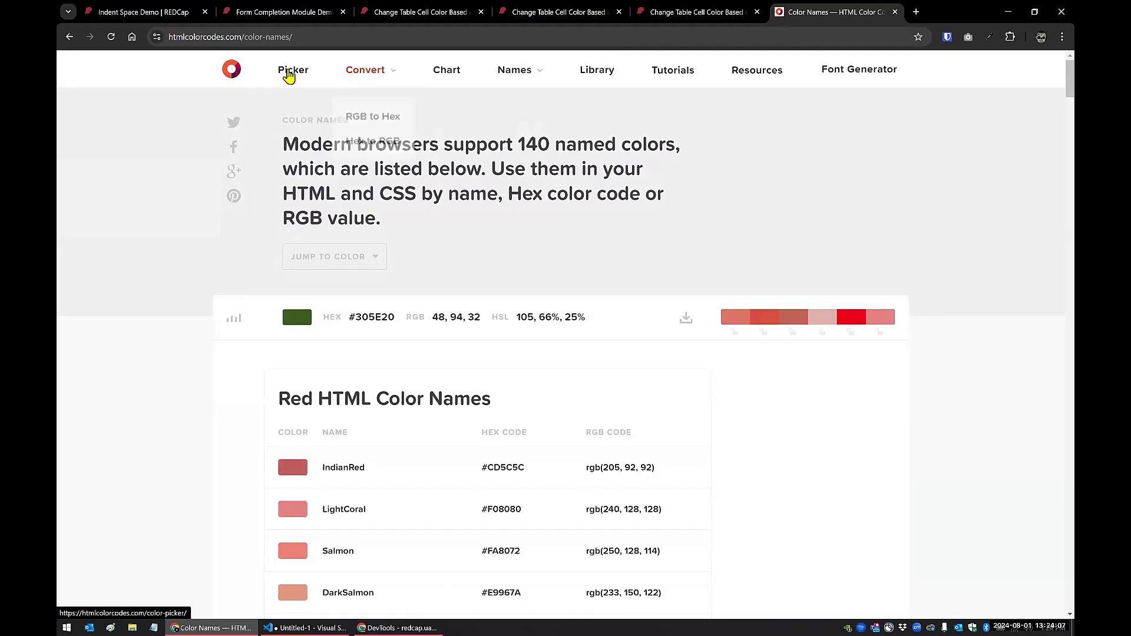
scroll(236, 304, down, 3)
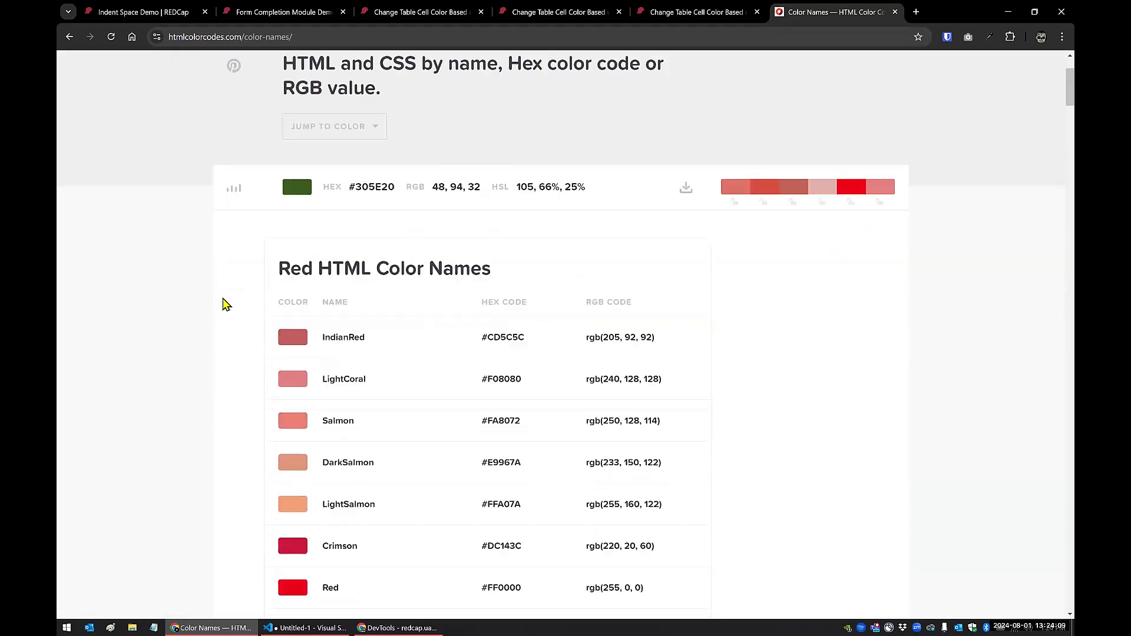
scroll(242, 291, down, 3)
scroll(309, 253, up, 2)
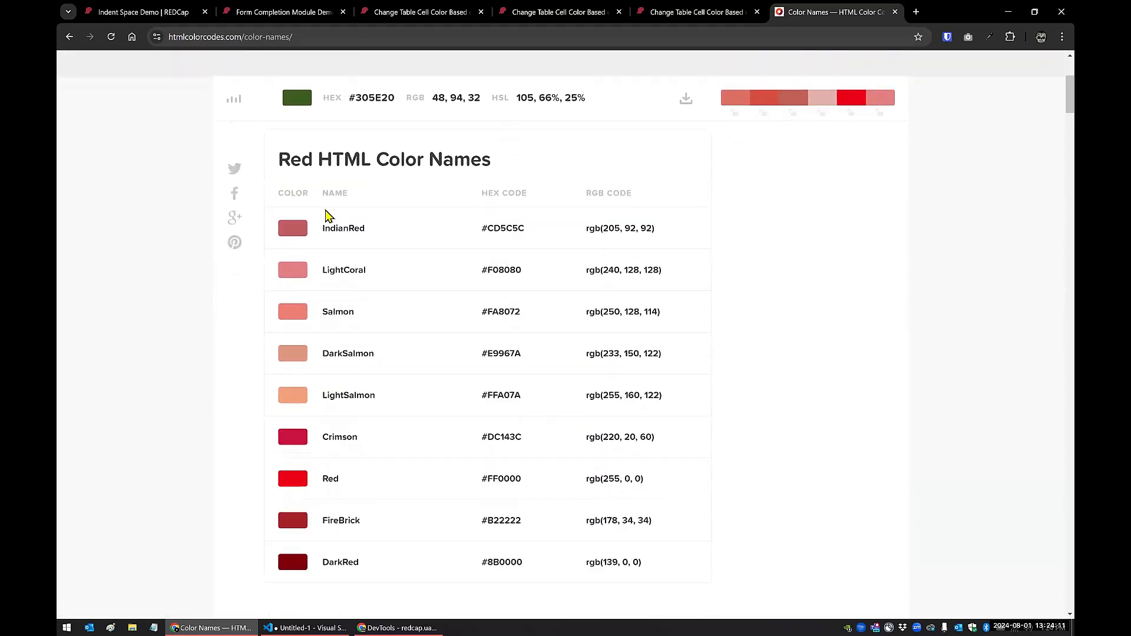
double_click(338, 235)
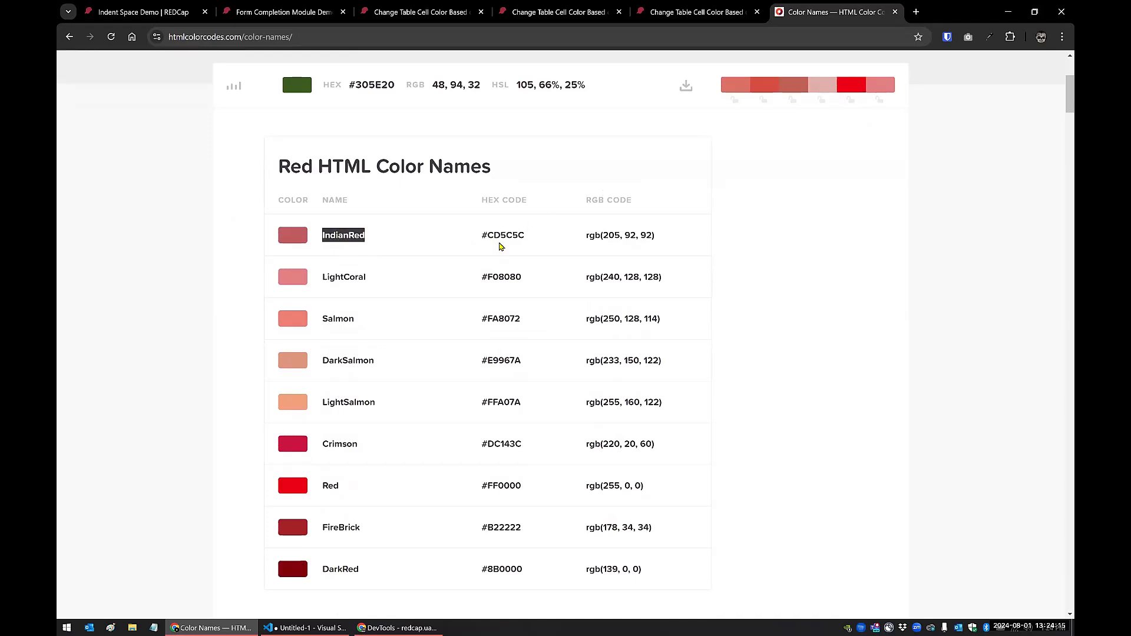
click(336, 521)
double_click(336, 235)
key(ctrl+c)
Switch to Visual Studio Code and set the if branch's .row-1 background color to IndianRed
click(321, 626)
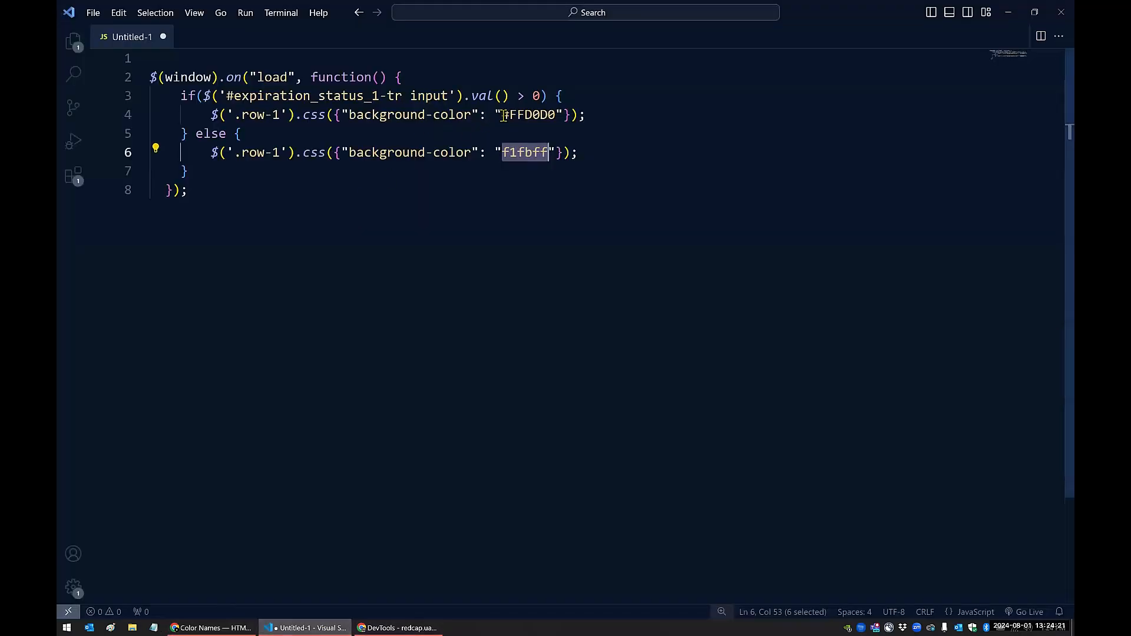
double_click(547, 114)
drag(547, 115, 555, 116)
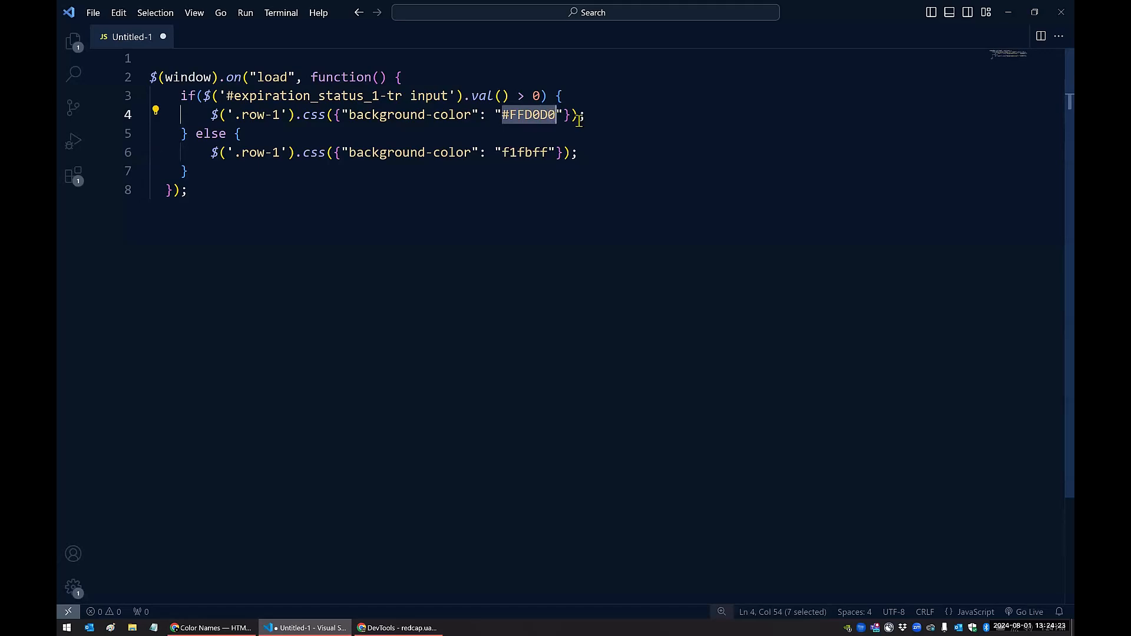
key(ctrl+v)
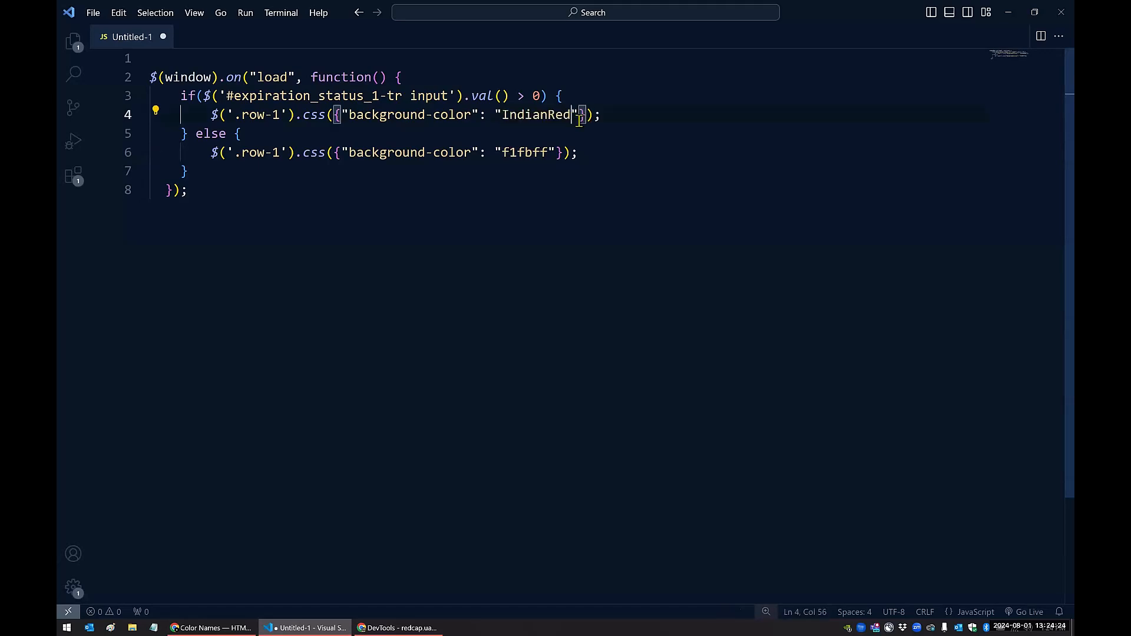
Set the else branch's .row-1 background color to #F0F0F0
double_click(524, 154)
text(F0F0F0)
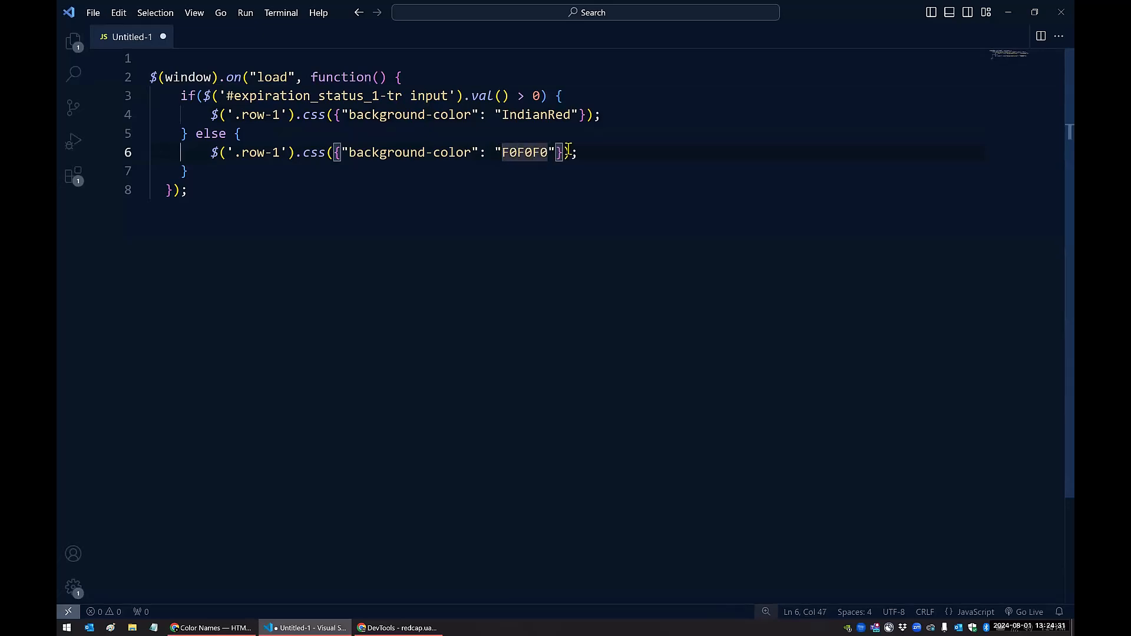
text(#)
click(280, 188)
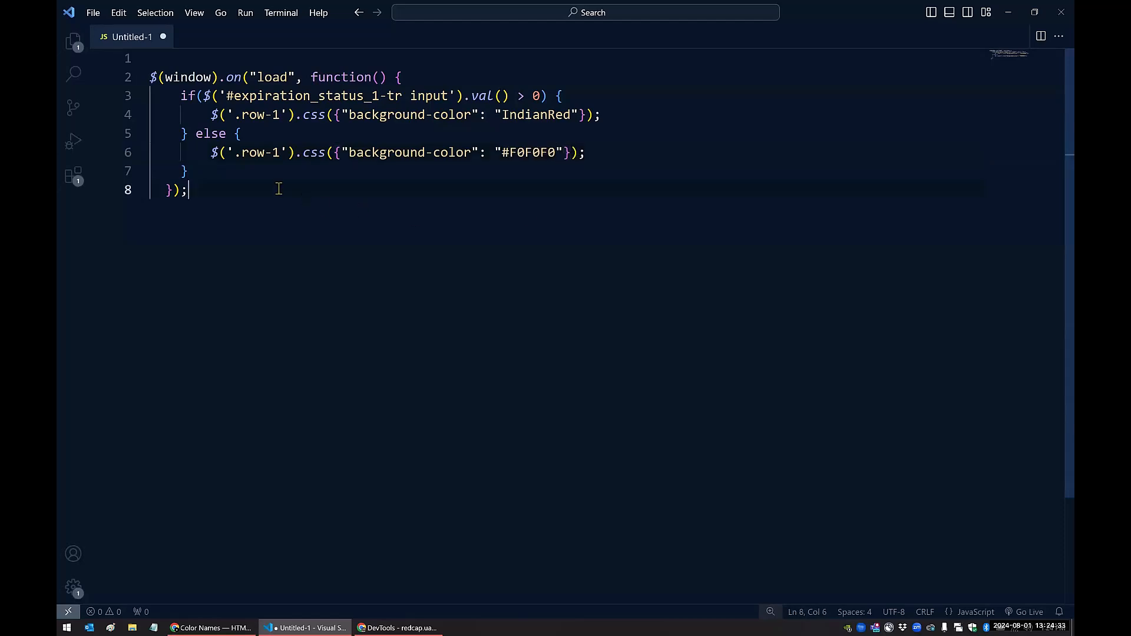
Copy the whole .row-1 script into the REDCap JavaScript Injector's JavaScript code in Chrome and save the module configuration
drag(188, 188, 150, 77)
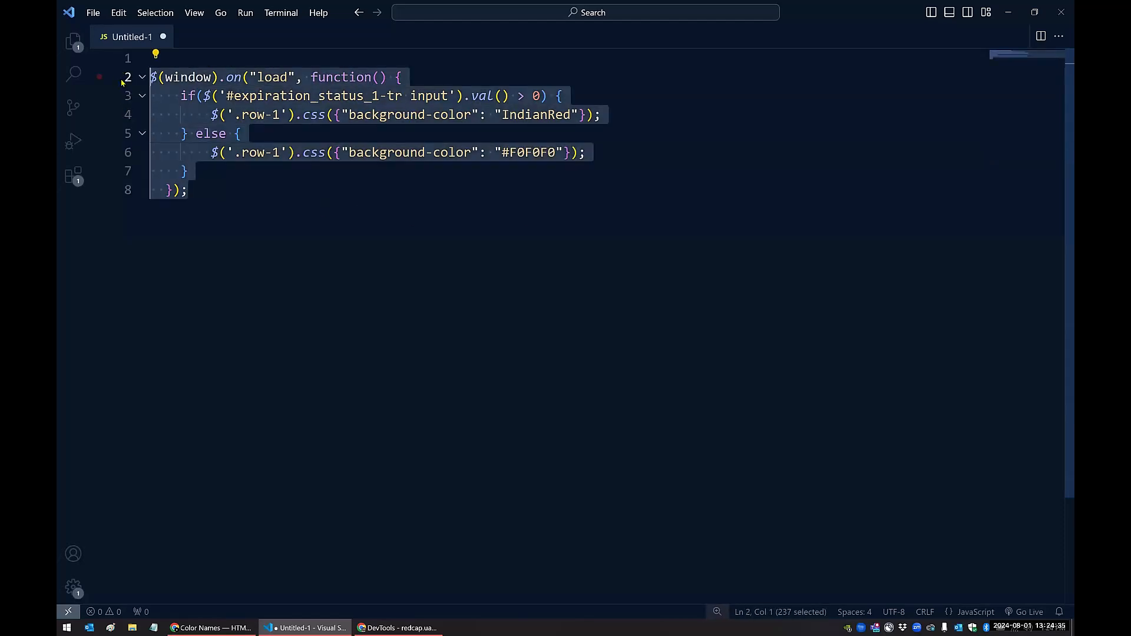
key(alt+Tab)
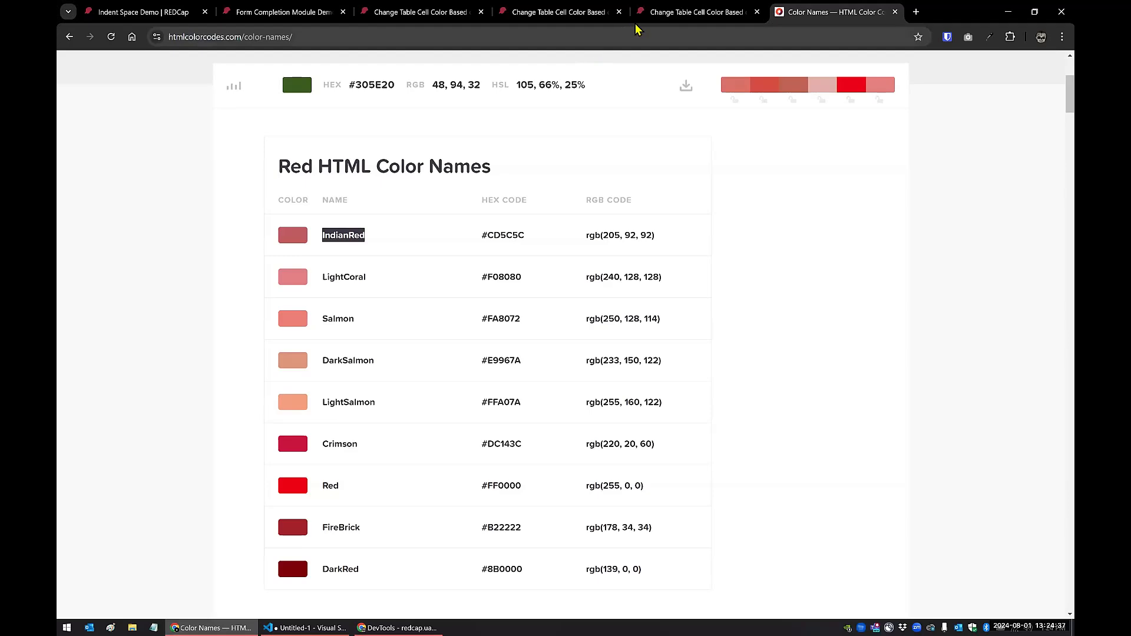
click(668, 15)
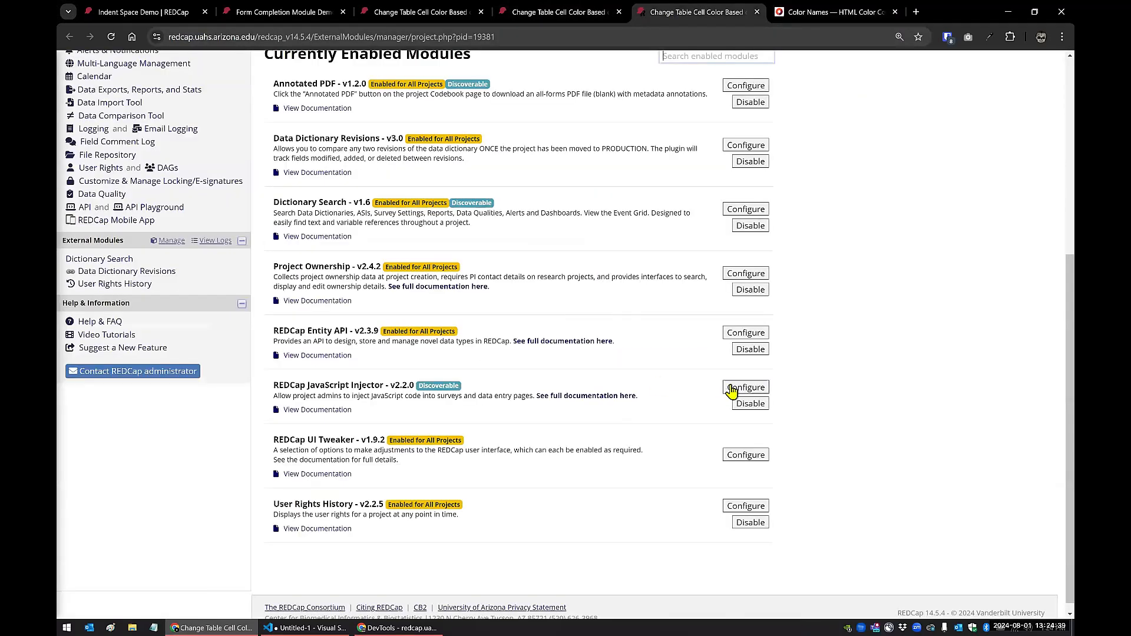
click(734, 389)
click(700, 389)
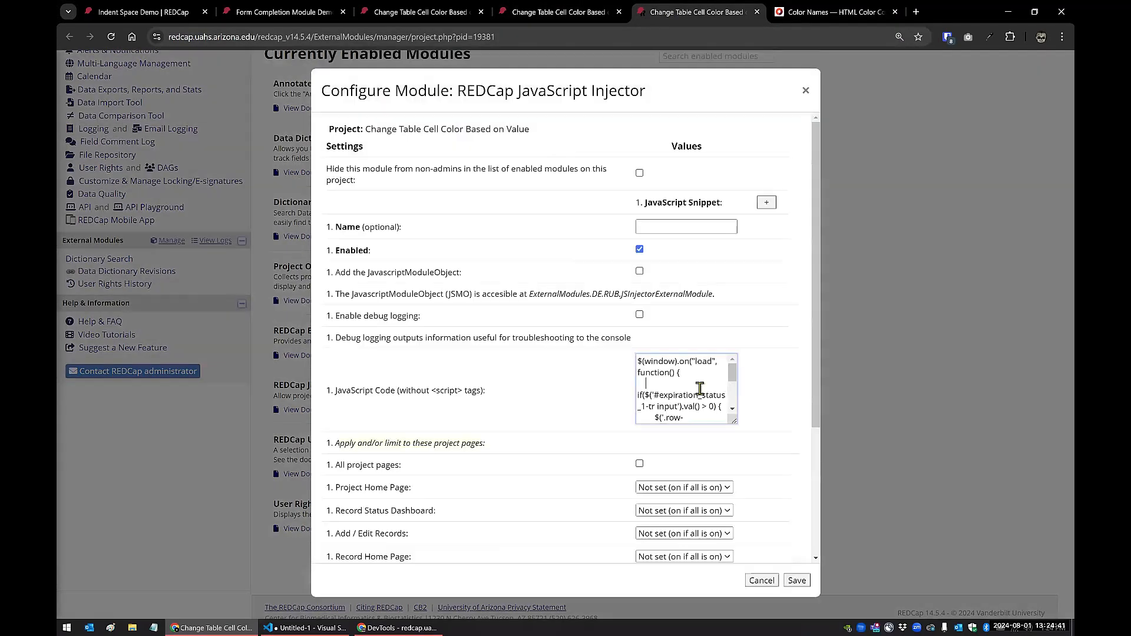
scroll(699, 389, down, 3)
click(796, 581)
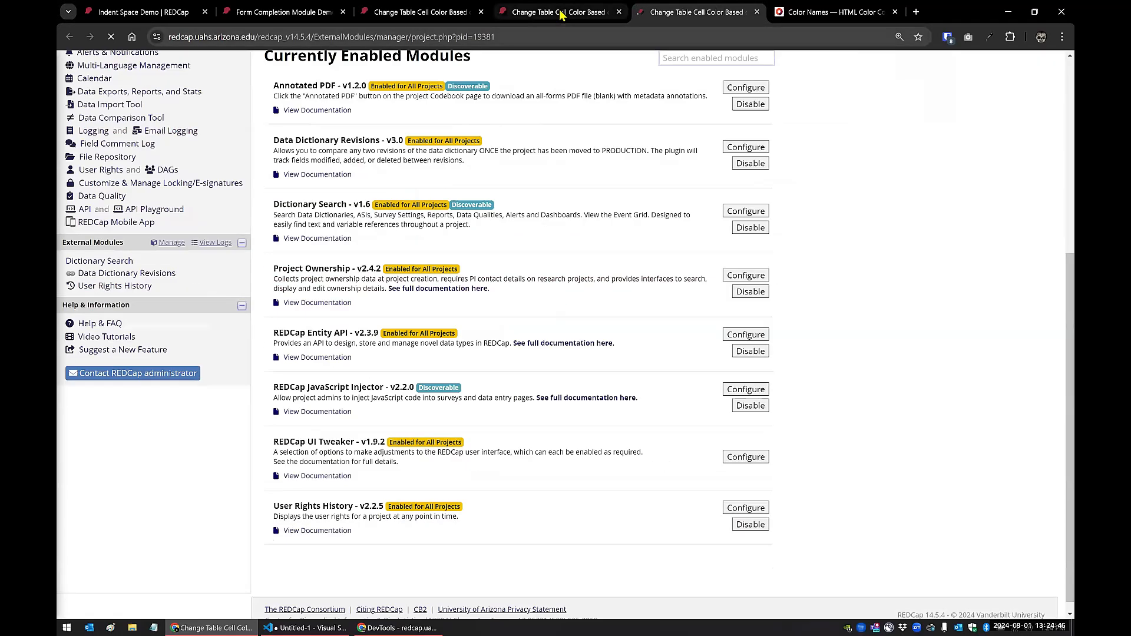
Reload the Immunizations form for record 1 and compare the first row's color with the color name in the script
click(561, 13)
click(111, 37)
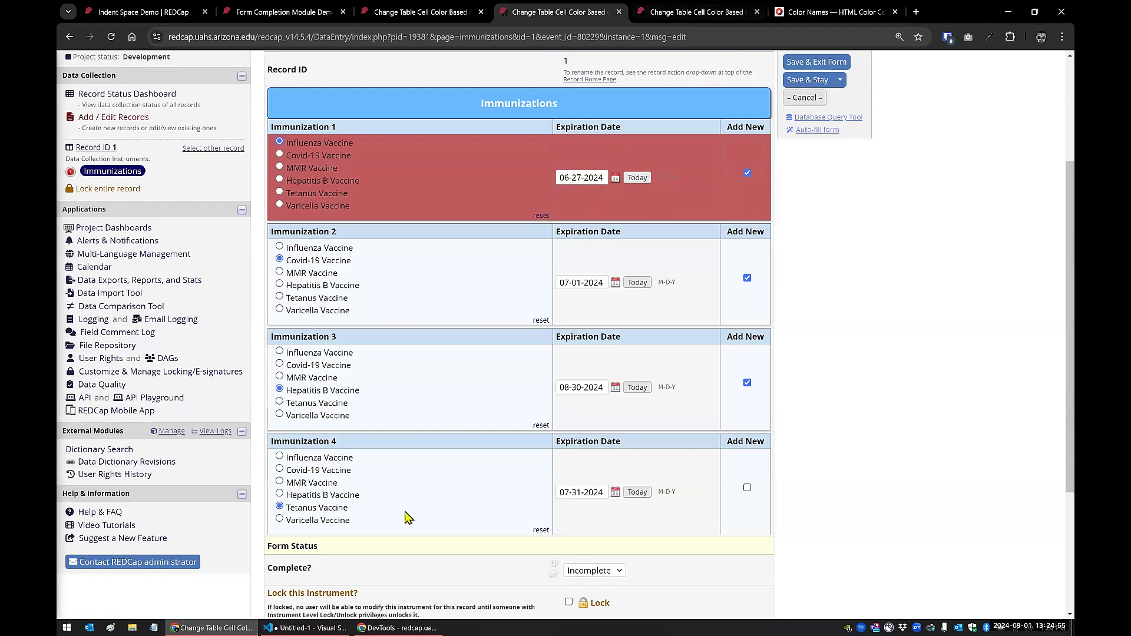
key(alt+Tab)
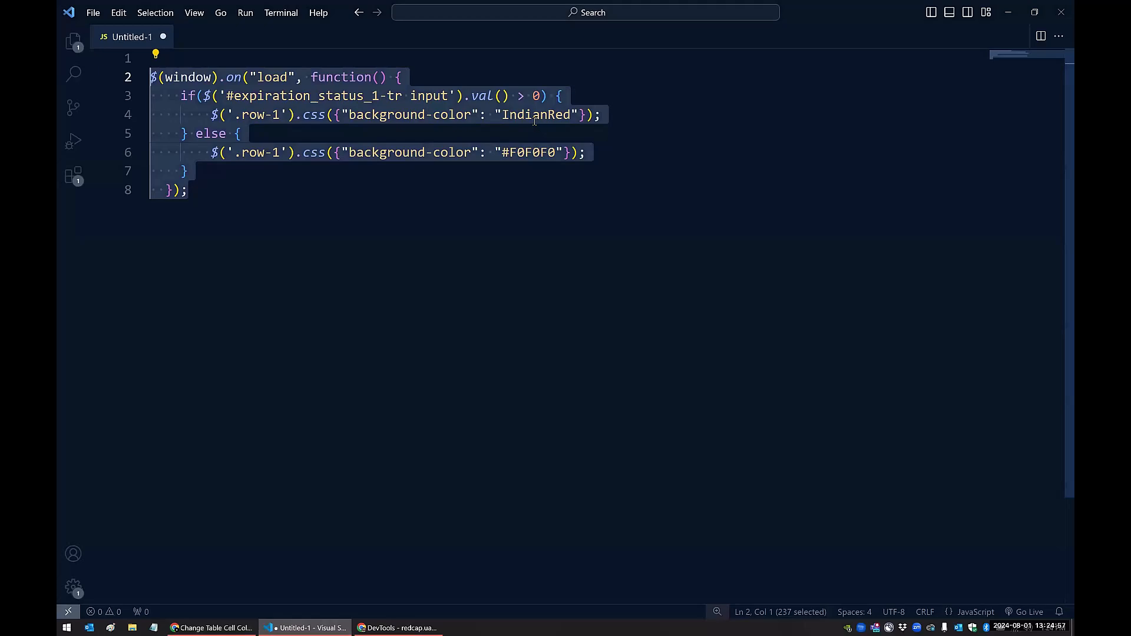
double_click(535, 121)
key(alt+Tab)
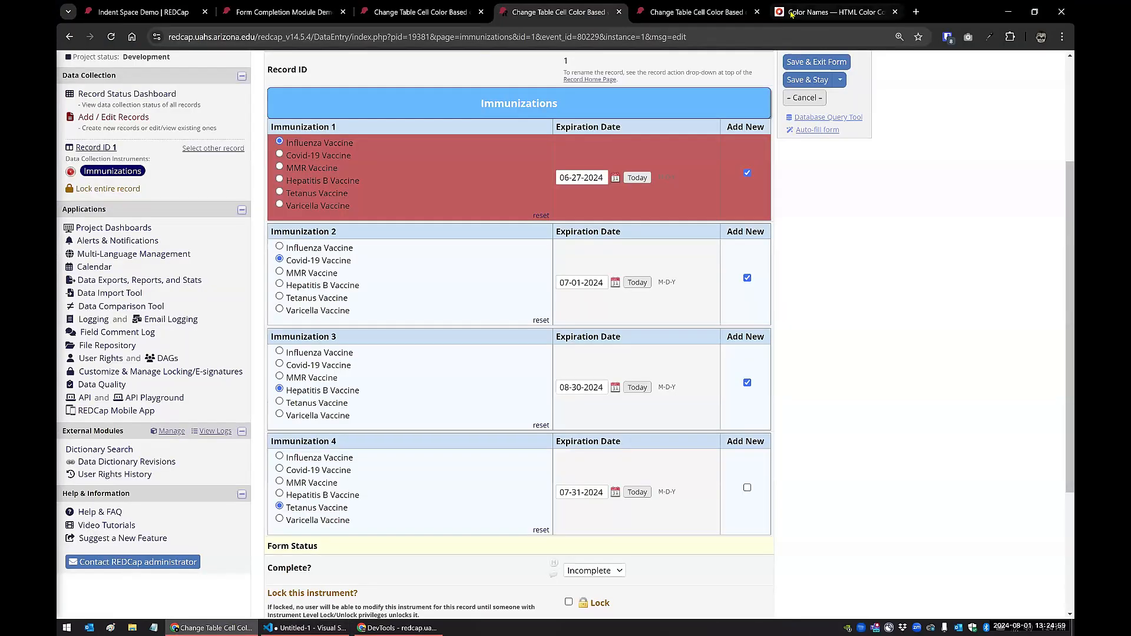
Browse the orange, yellow and purple tables on the color names page, highlighting Lavender's RGB code
click(791, 13)
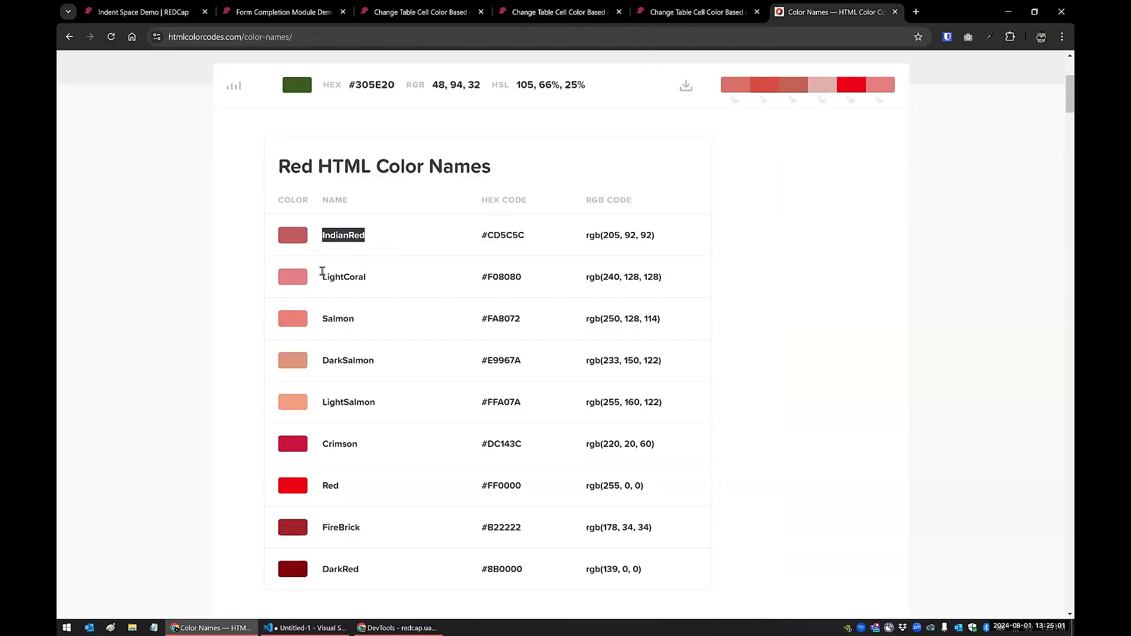
scroll(322, 271, down, 13)
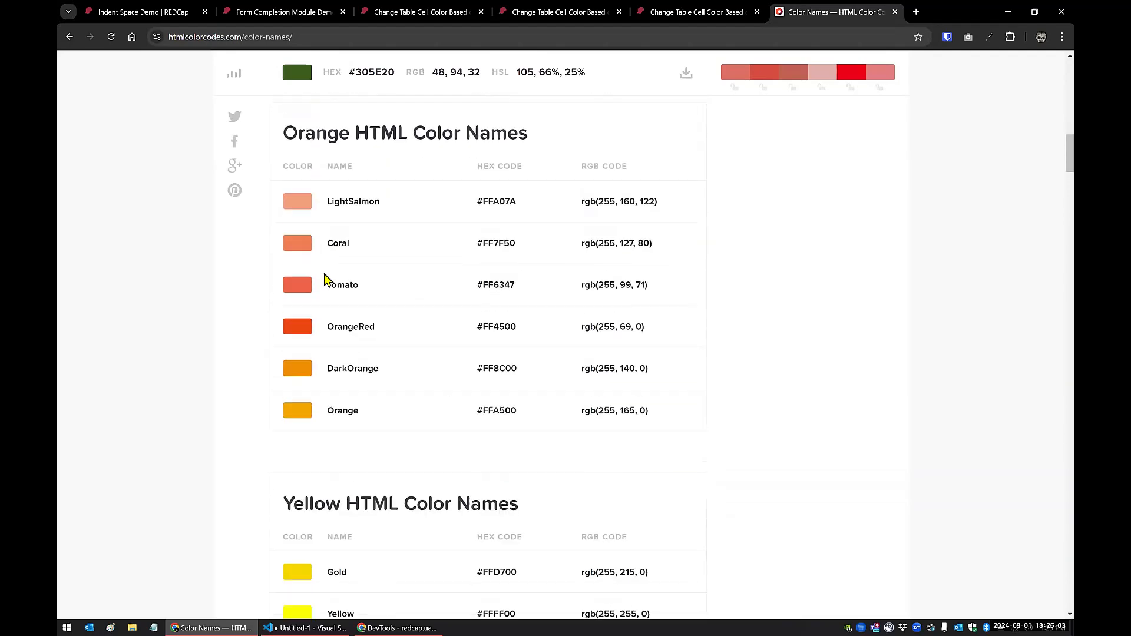
scroll(327, 277, down, 6)
scroll(329, 277, down, 9)
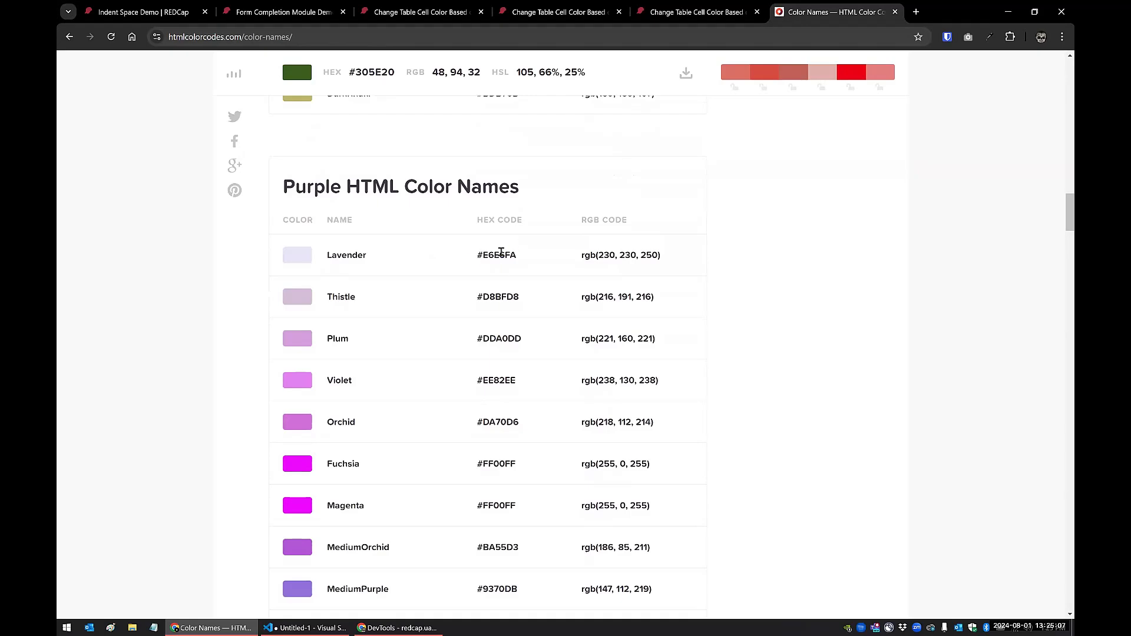
drag(582, 255, 660, 255)
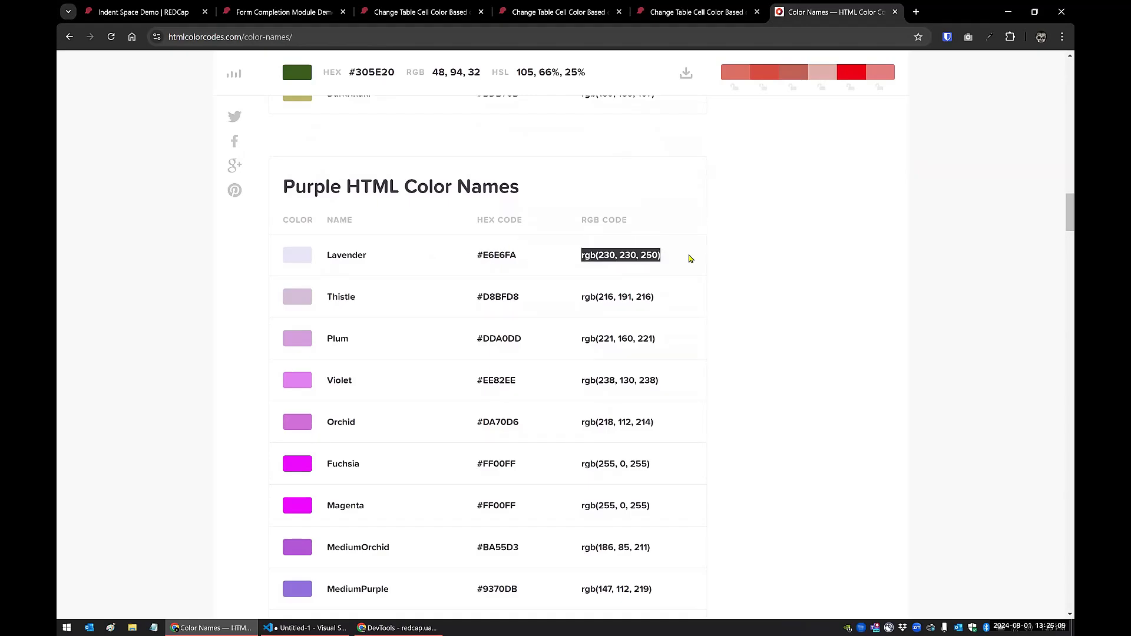
click(745, 260)
scroll(745, 262, down, 5)
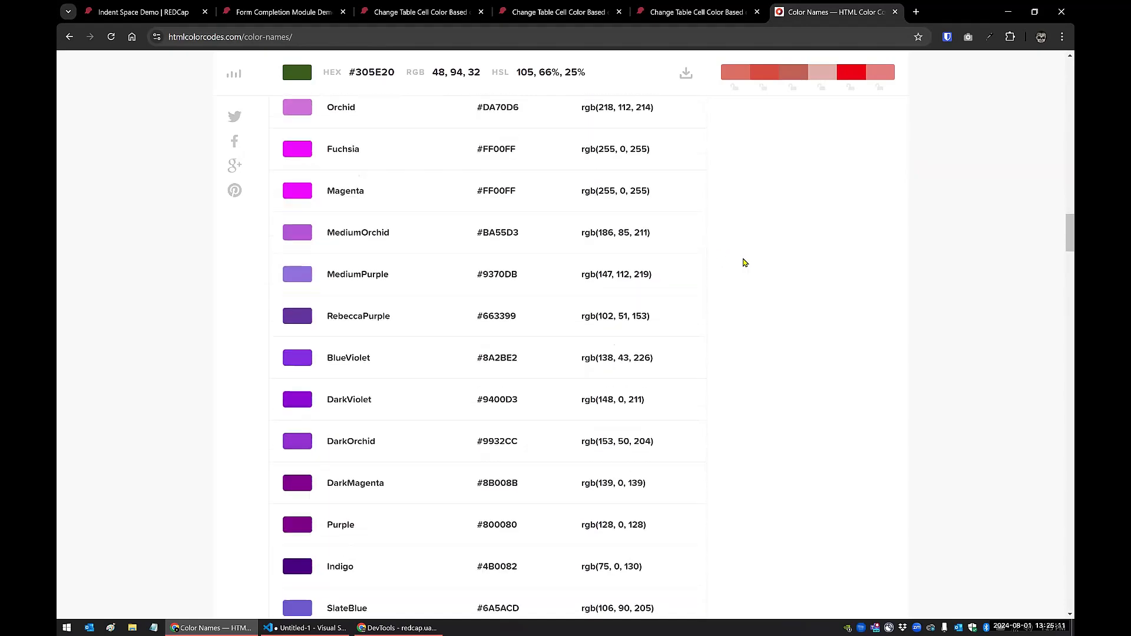
scroll(744, 262, down, 3)
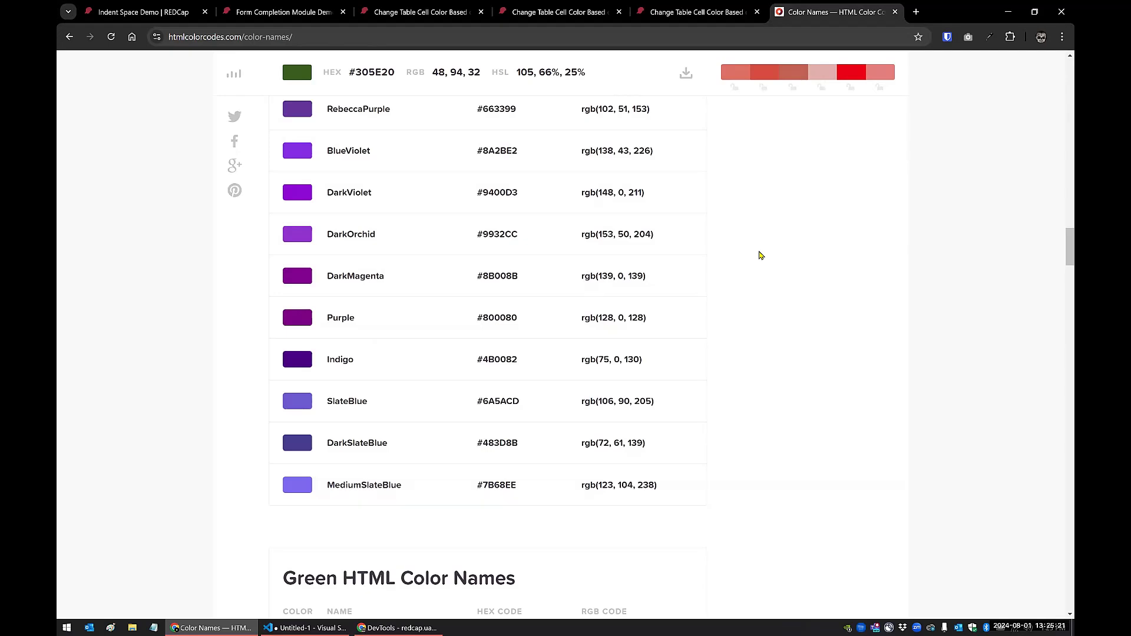
Review the top of the Immunizations data entry form and view the instrument in the Online Designer
click(581, 17)
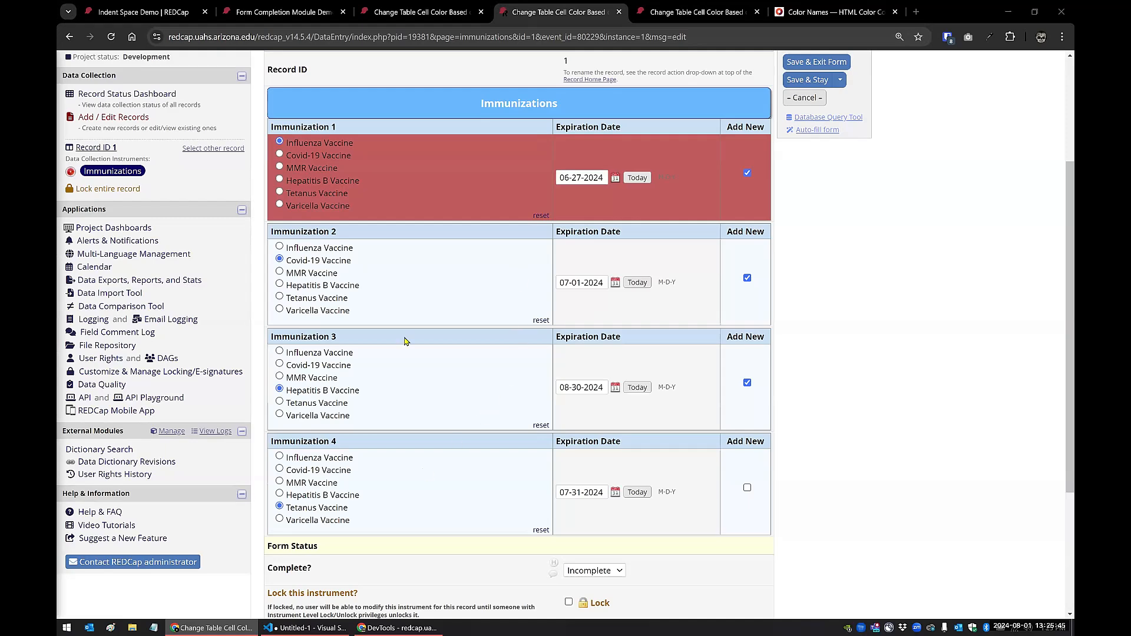
scroll(368, 311, up, 2)
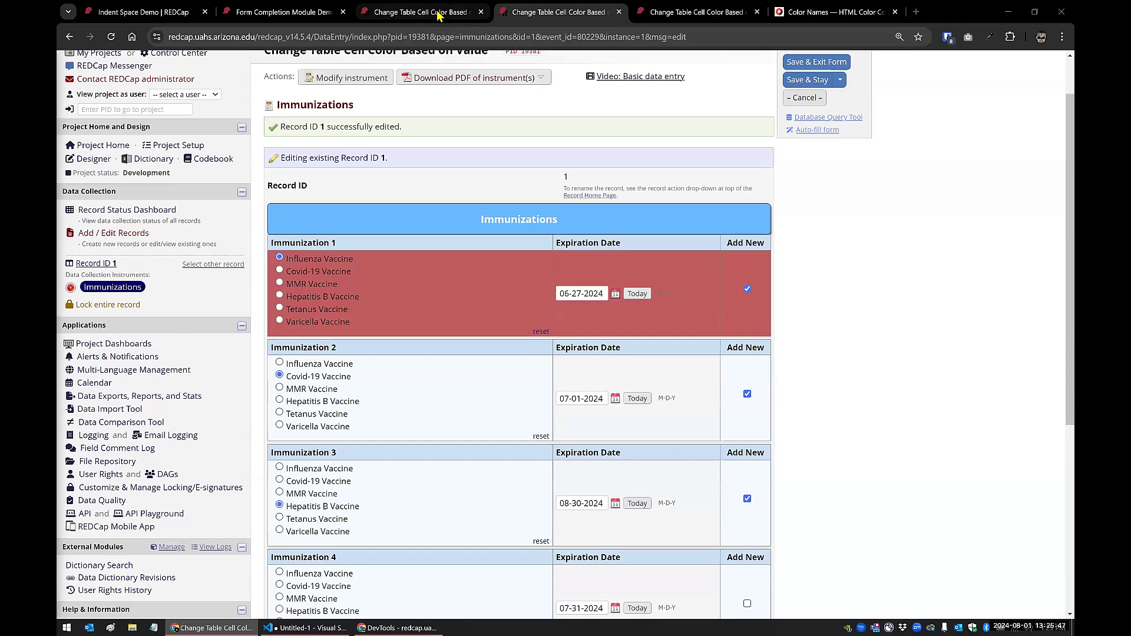
click(439, 13)
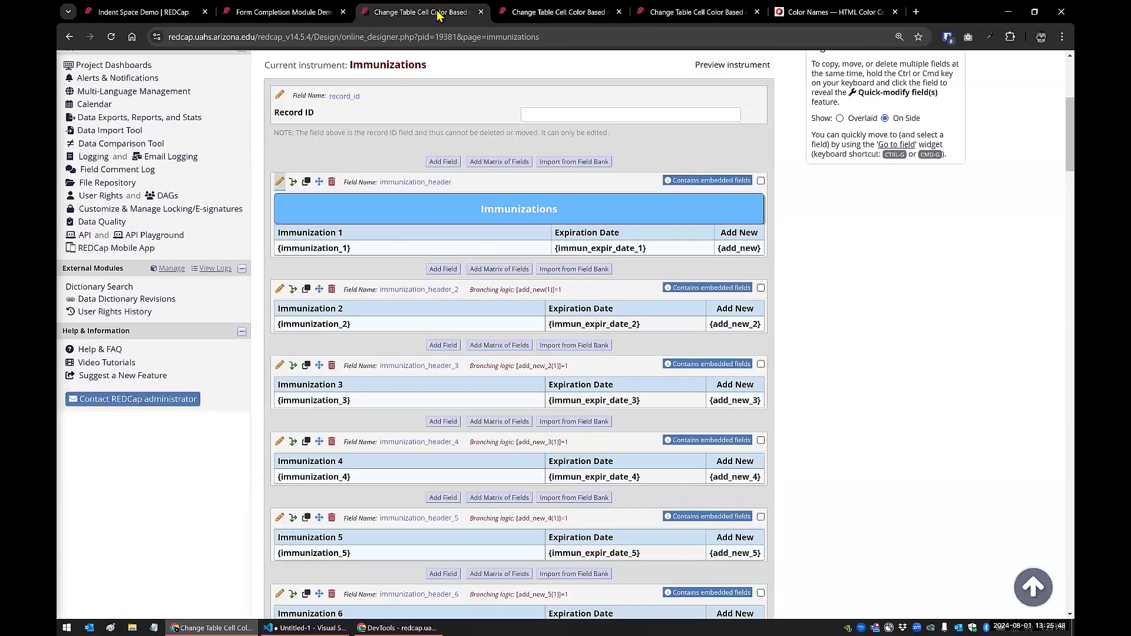
Replace the JavaScript Injector code with the script that colors the individual expiration date cells, and save the configuration
click(702, 18)
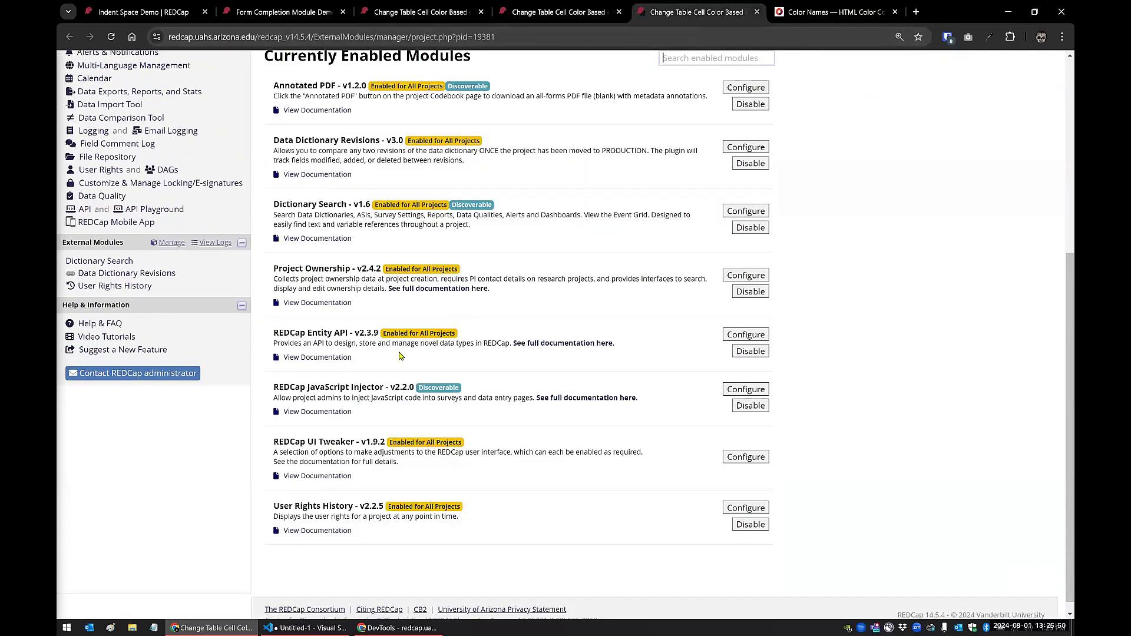
click(741, 393)
click(689, 386)
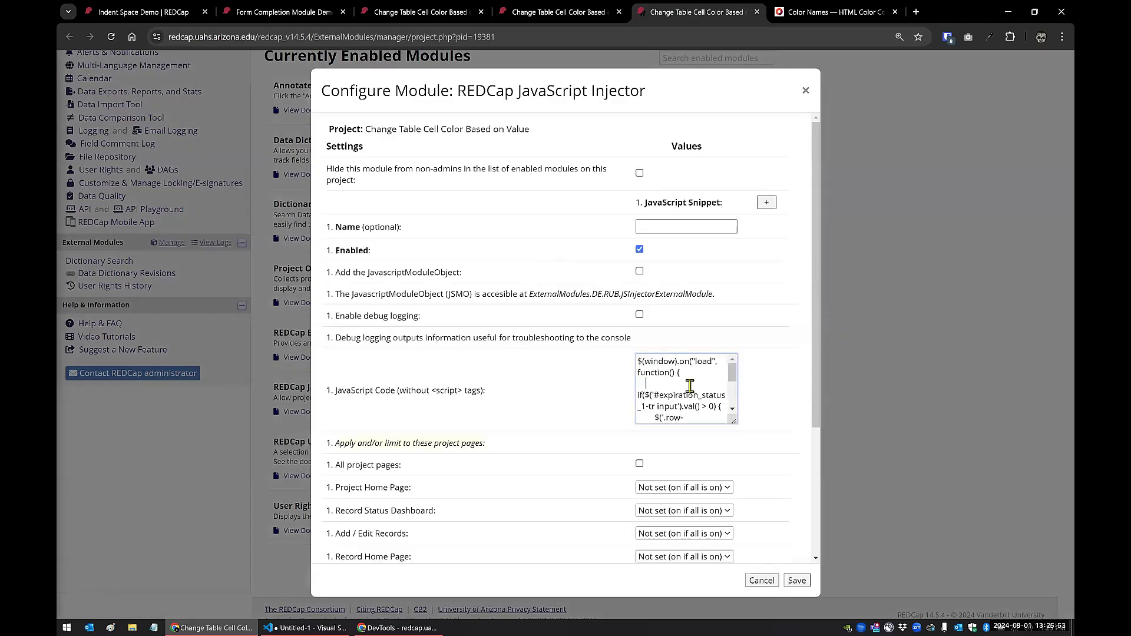
key(ctrl+a)
key(alt+Tab)
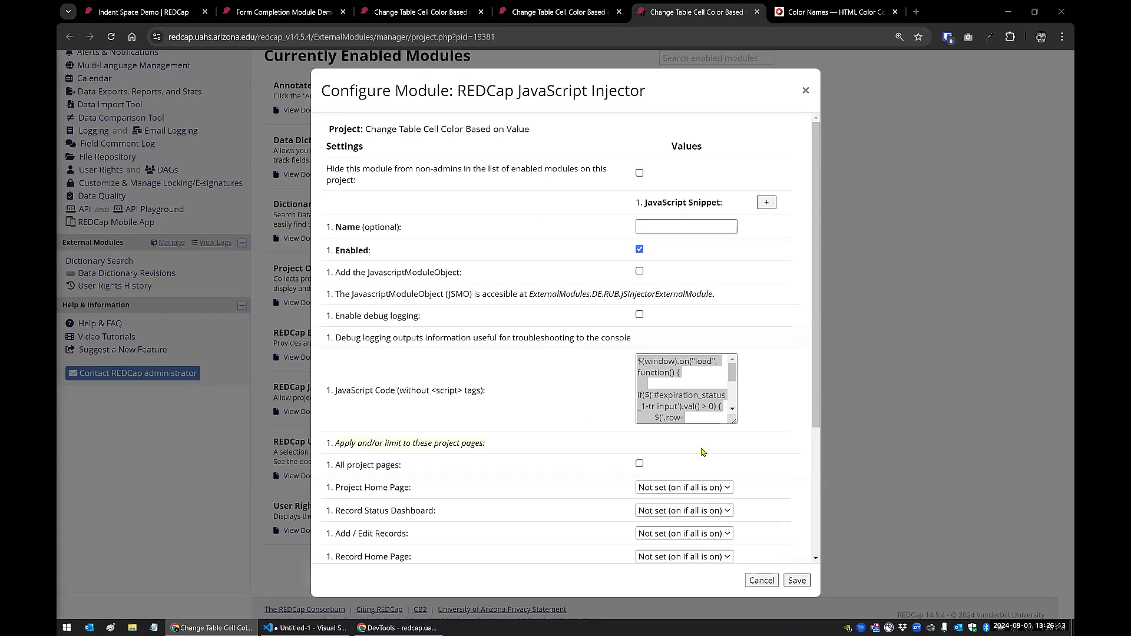
click(694, 409)
key(ctrl+a)
key(ctrl+v)
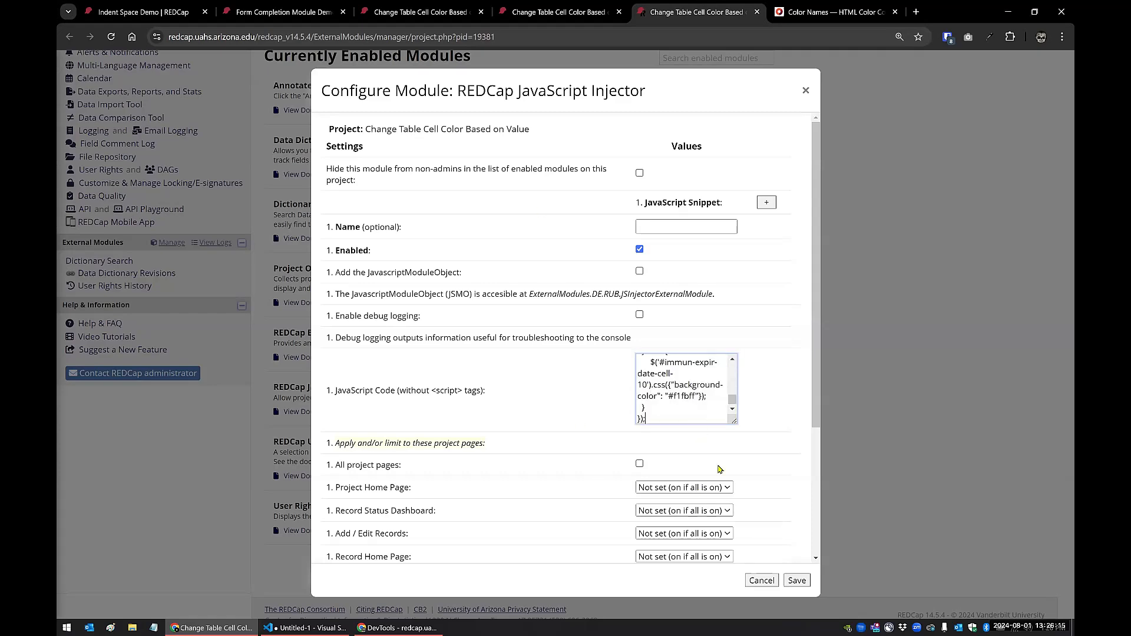
click(797, 580)
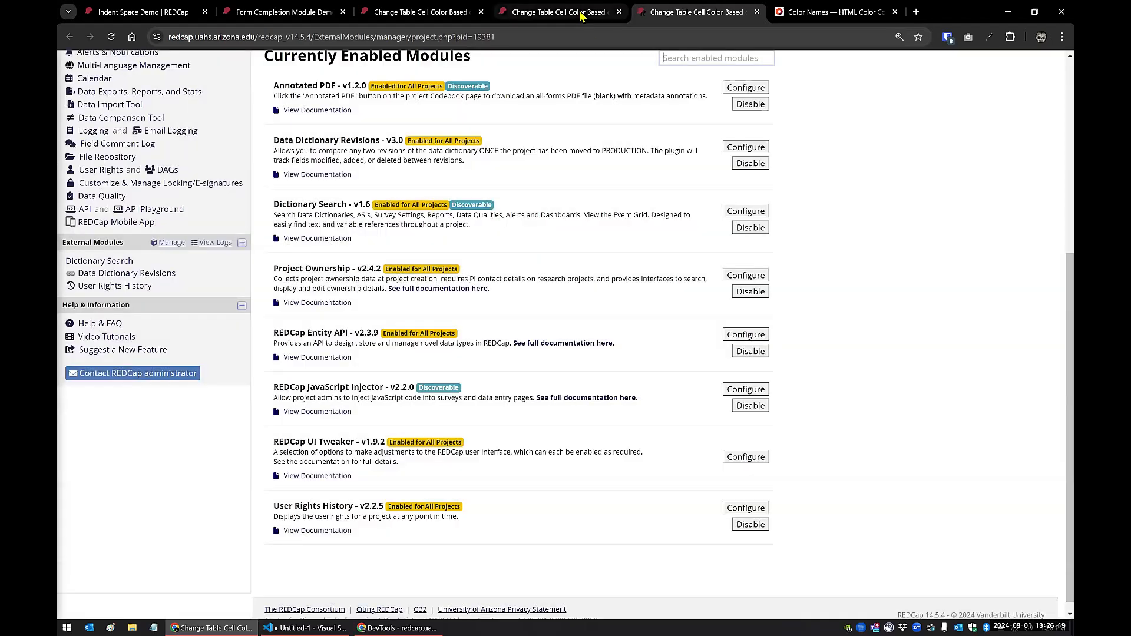
Examine the expiration date cell colors on the Immunizations form, then return to the enabled external modules page
key(ctrl+shift+Tab)
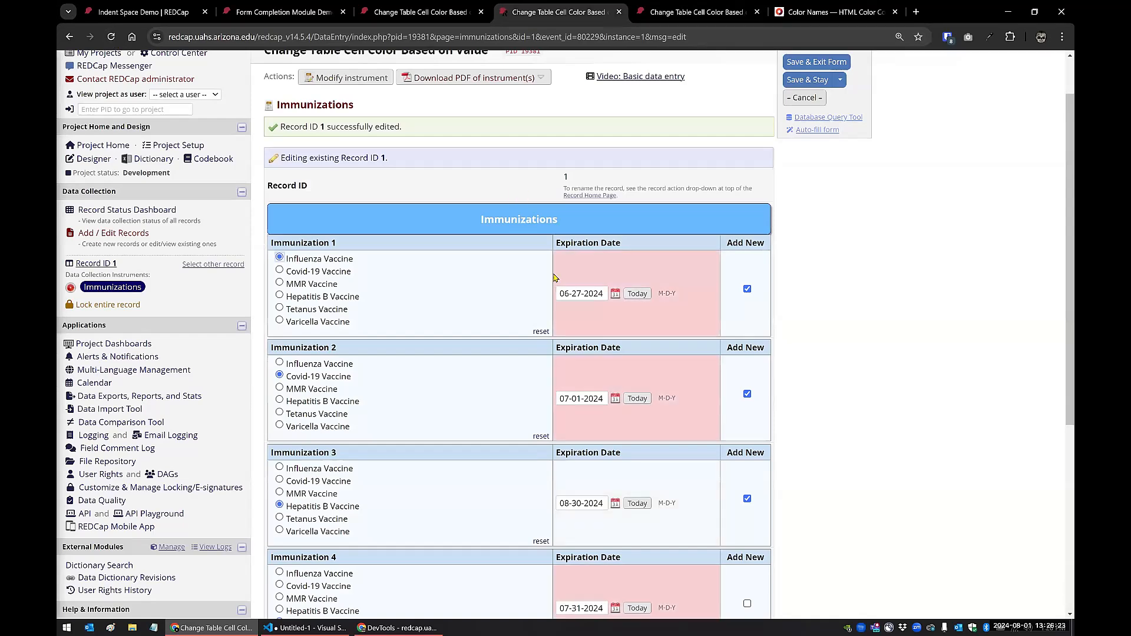
scroll(879, 303, down, 2)
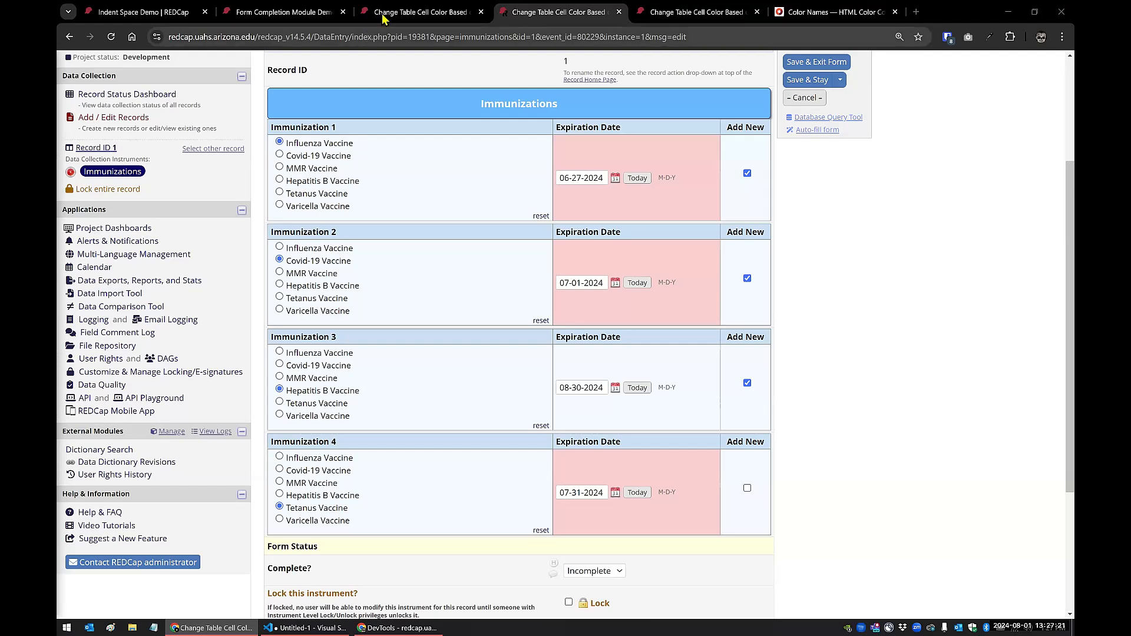
click(656, 7)
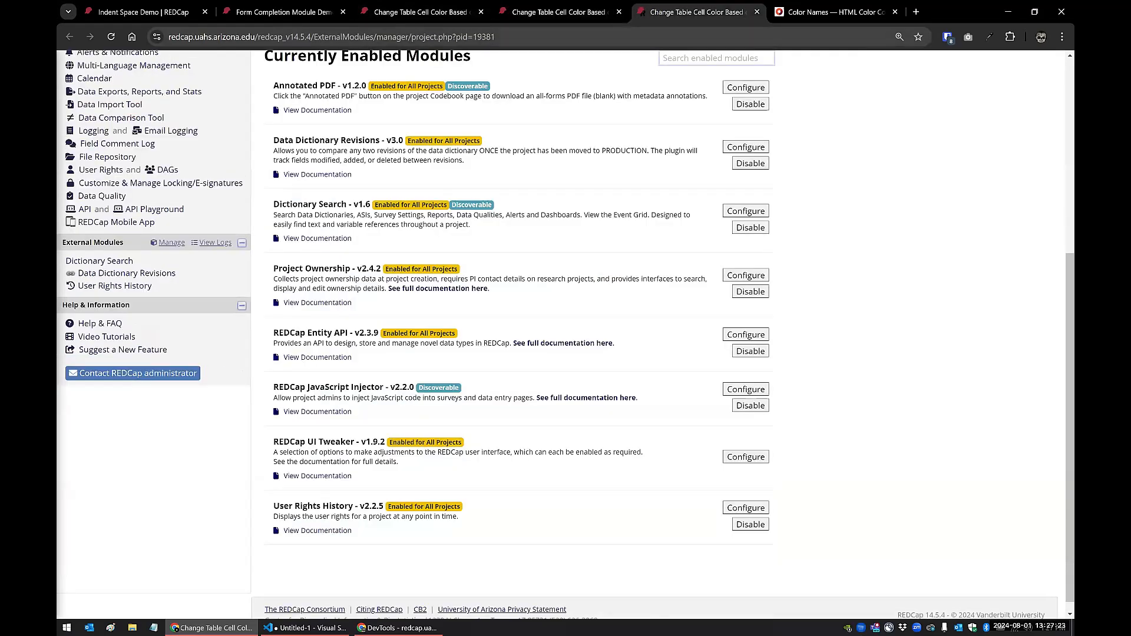
Add a Begin New Section field above immunization_header in the Online Designer, labelled TEST with the rich text editor, and save it
click(437, 16)
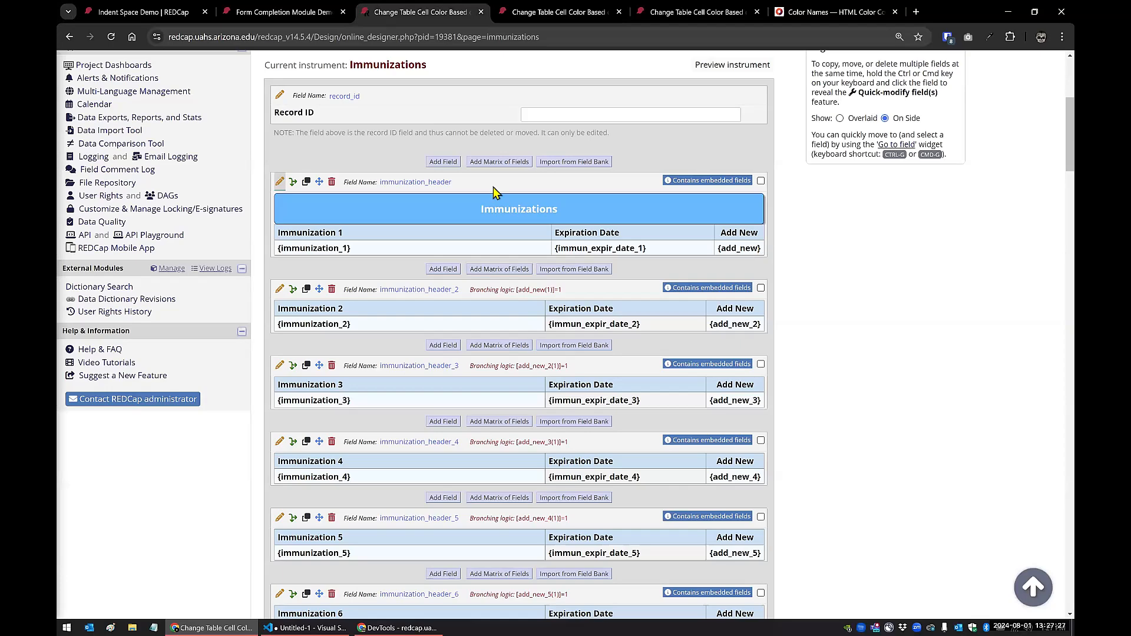
click(435, 164)
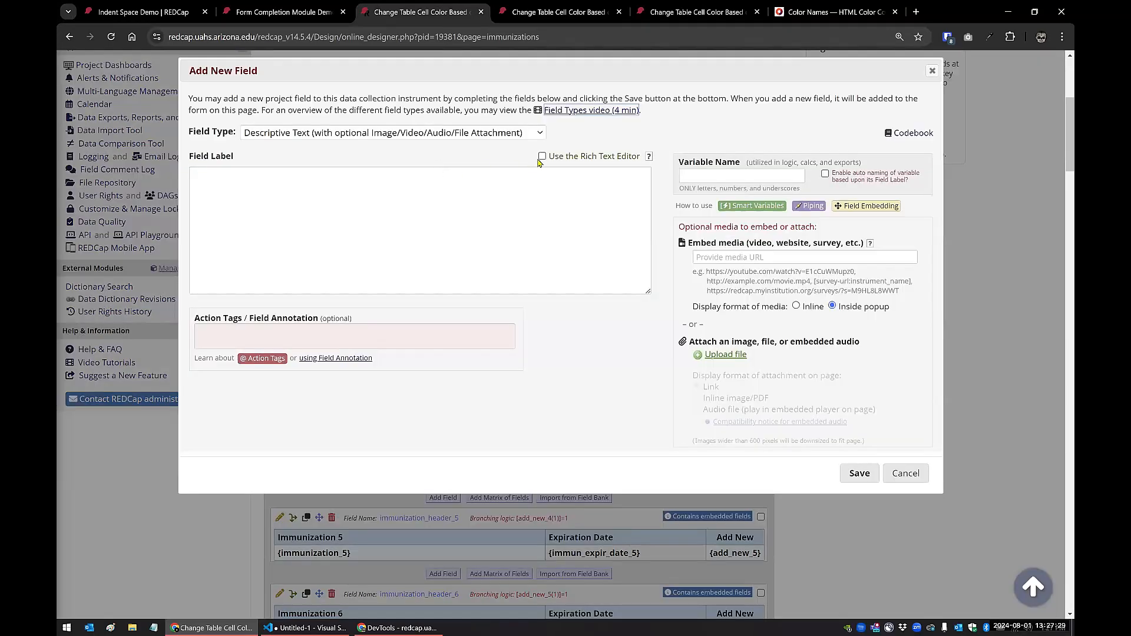
click(527, 137)
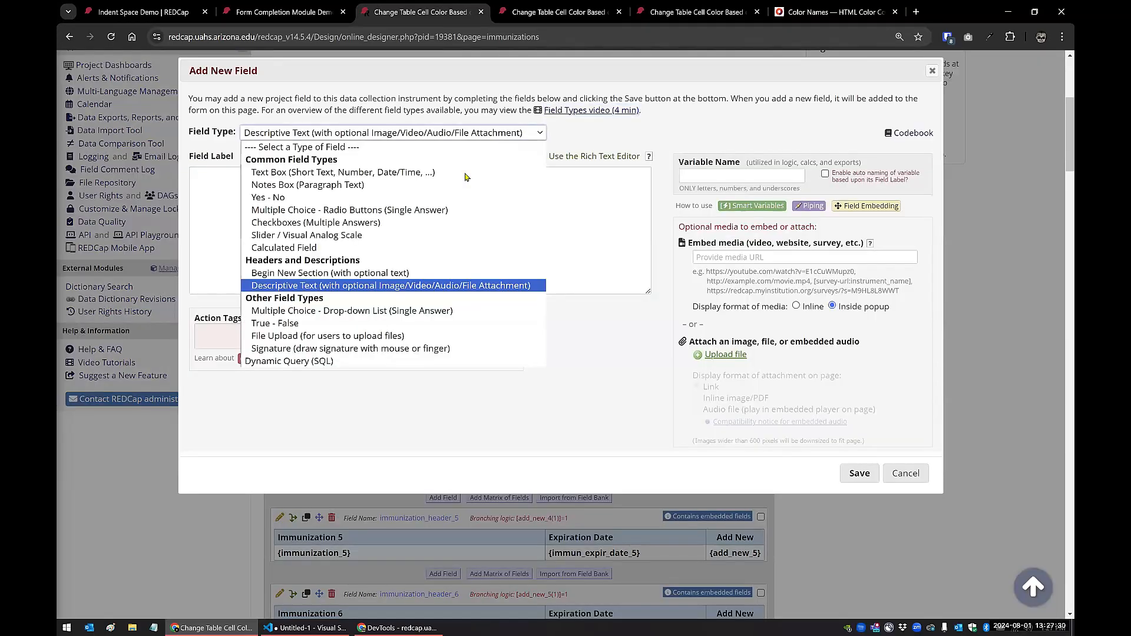
click(303, 273)
click(542, 157)
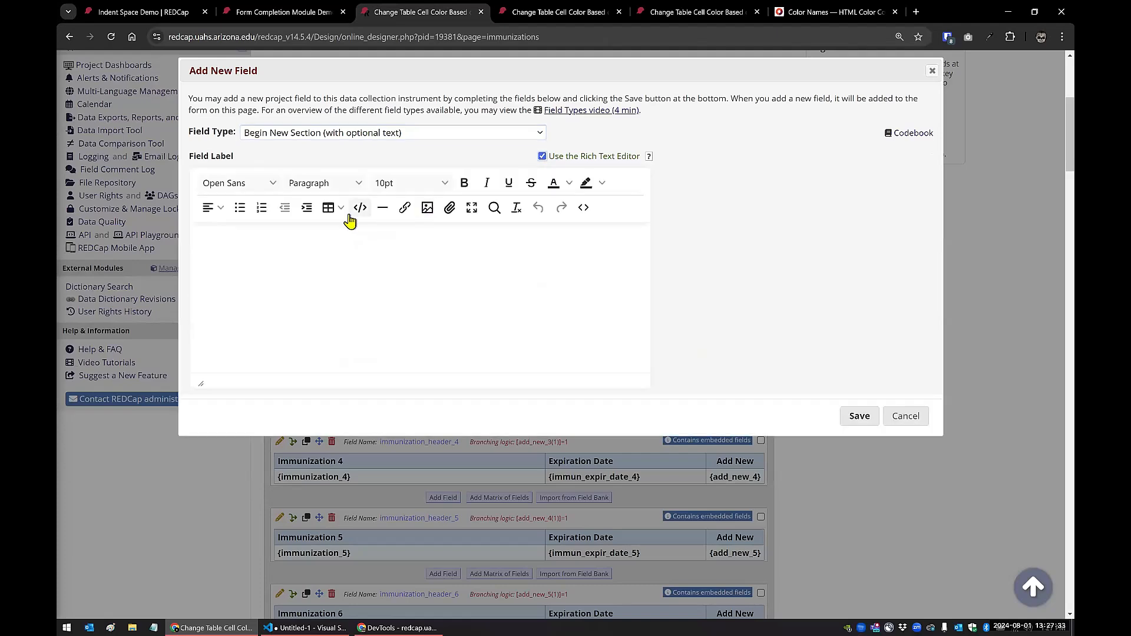
click(409, 260)
text(TEST)
click(860, 412)
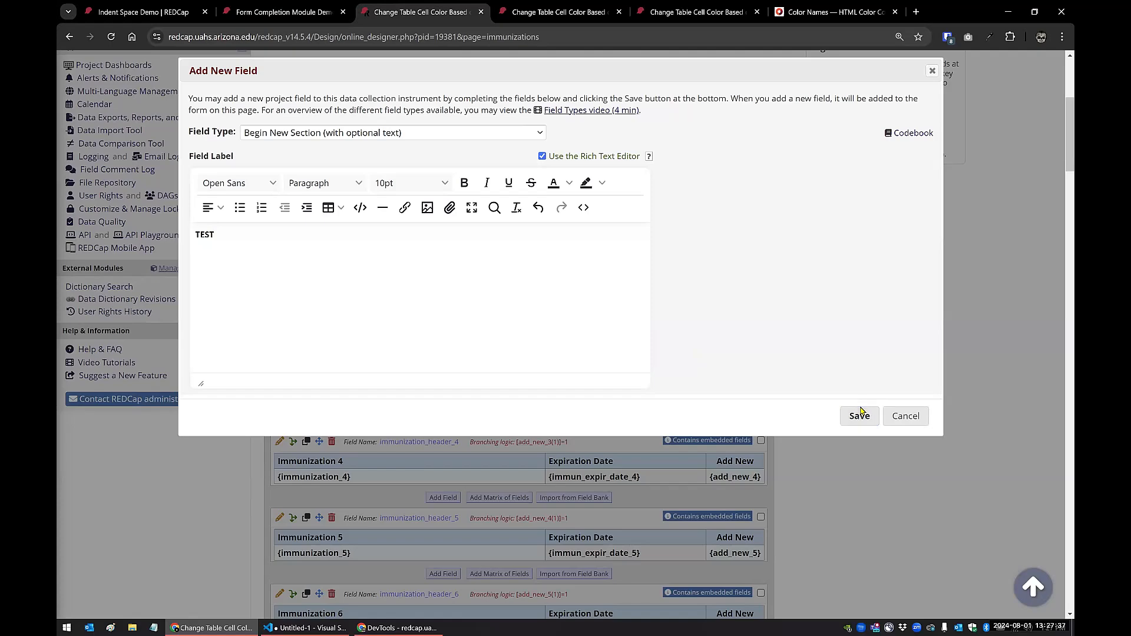
click(861, 413)
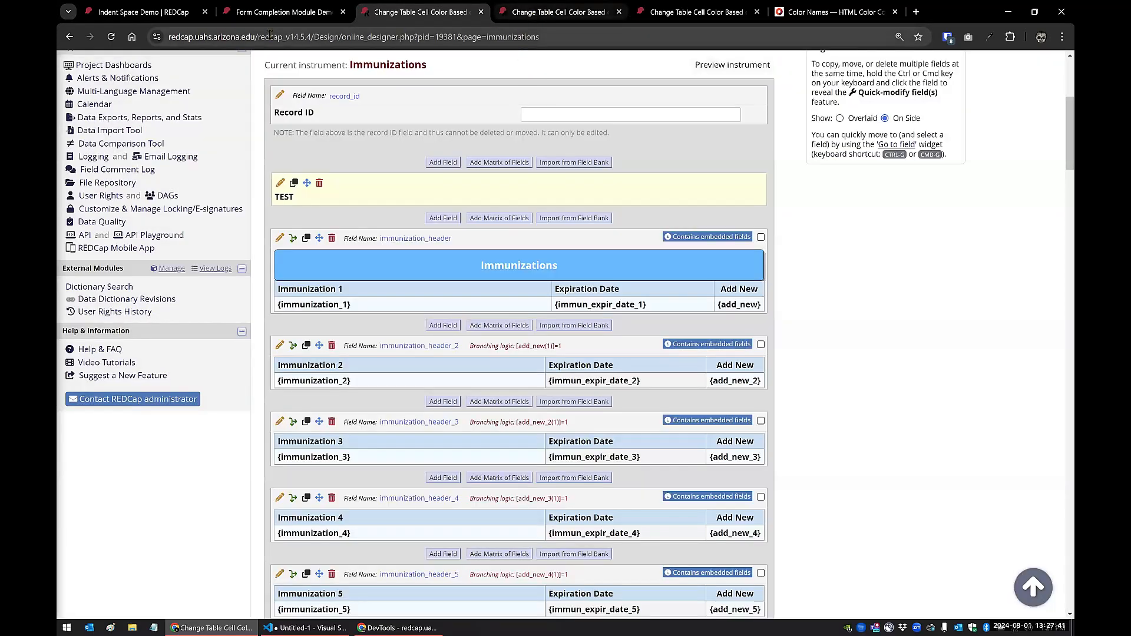
Reload the Immunizations data entry form and inspect the TEST section header in the developer tools
key(ctrl+Tab)
click(110, 36)
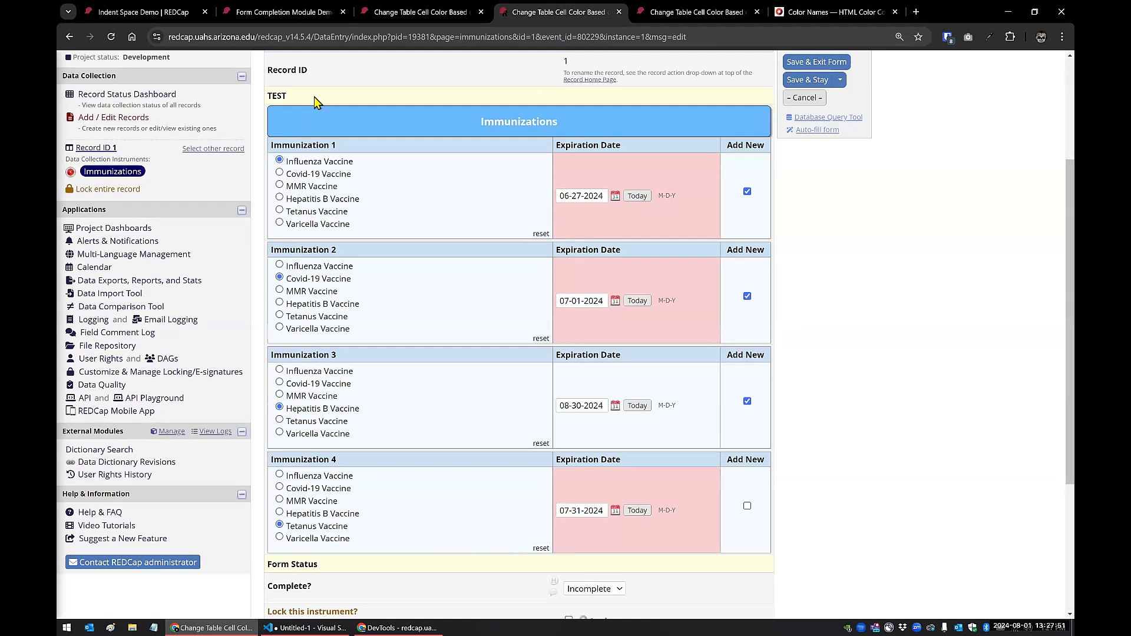
right_click(315, 98)
click(348, 391)
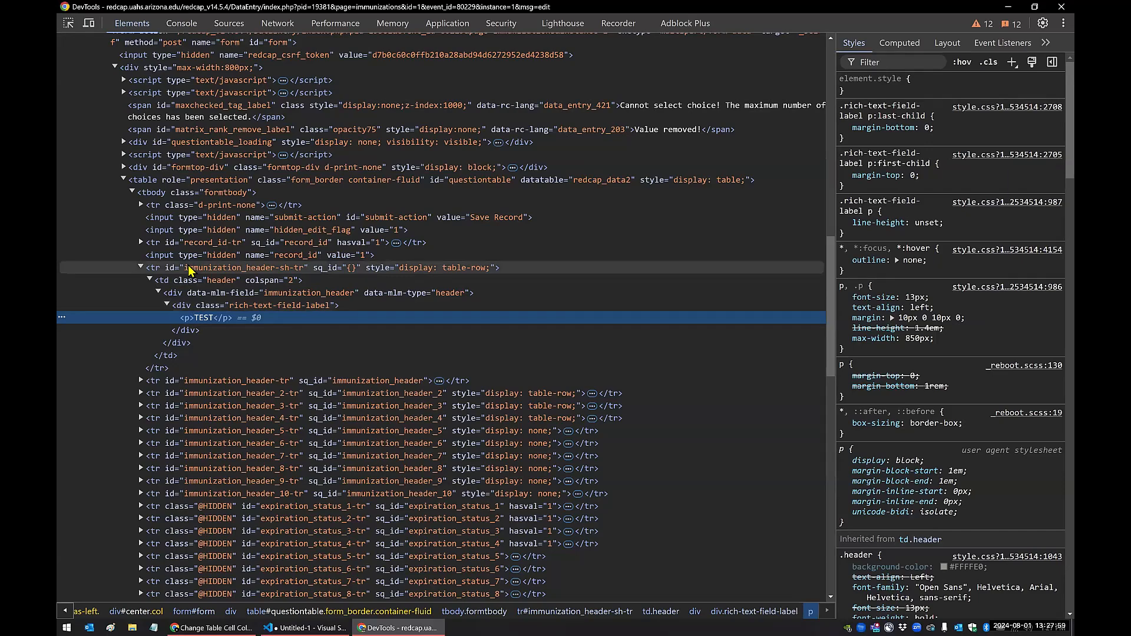
Examine the style rules of the immunization_header-sh-tr row and of the header-class cell inside it
click(188, 268)
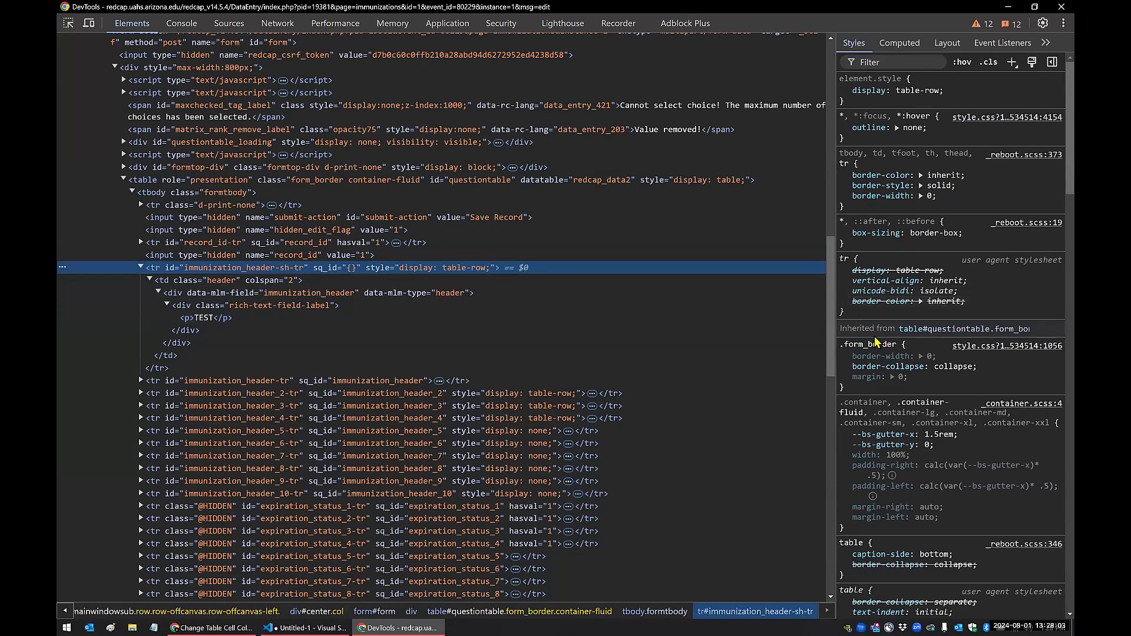
scroll(873, 330, down, 5)
scroll(875, 342, down, 4)
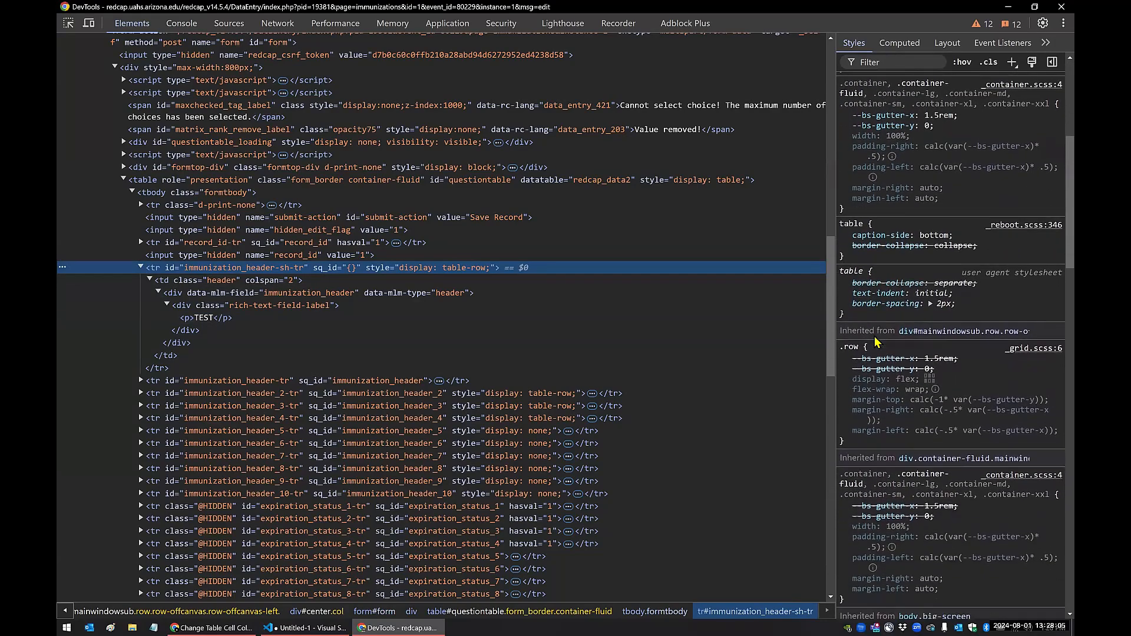
scroll(875, 340, down, 5)
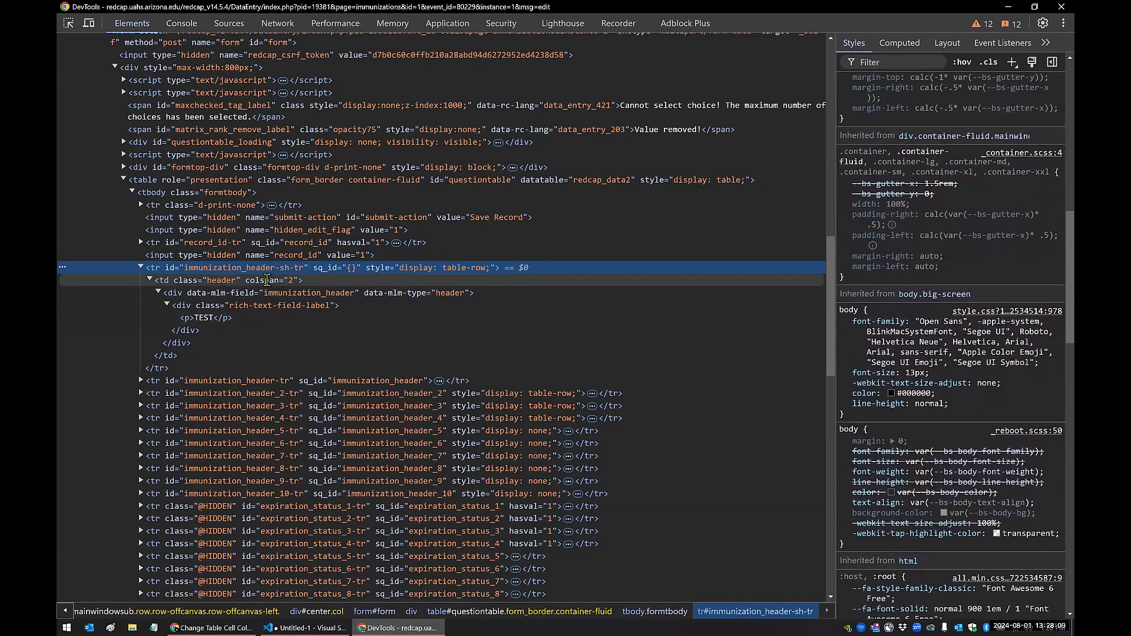
click(447, 281)
scroll(982, 371, up, 10)
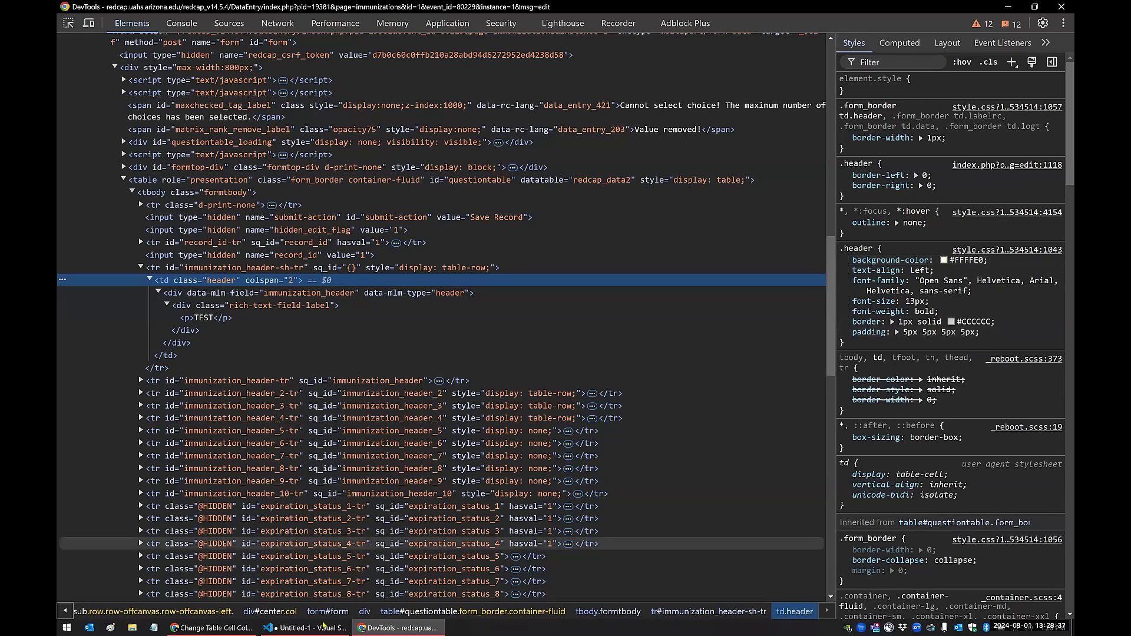
Add id="header-text" to the paragraph tag in the TEST section header's source code in the Online Designer, and save the field
click(283, 627)
click(241, 625)
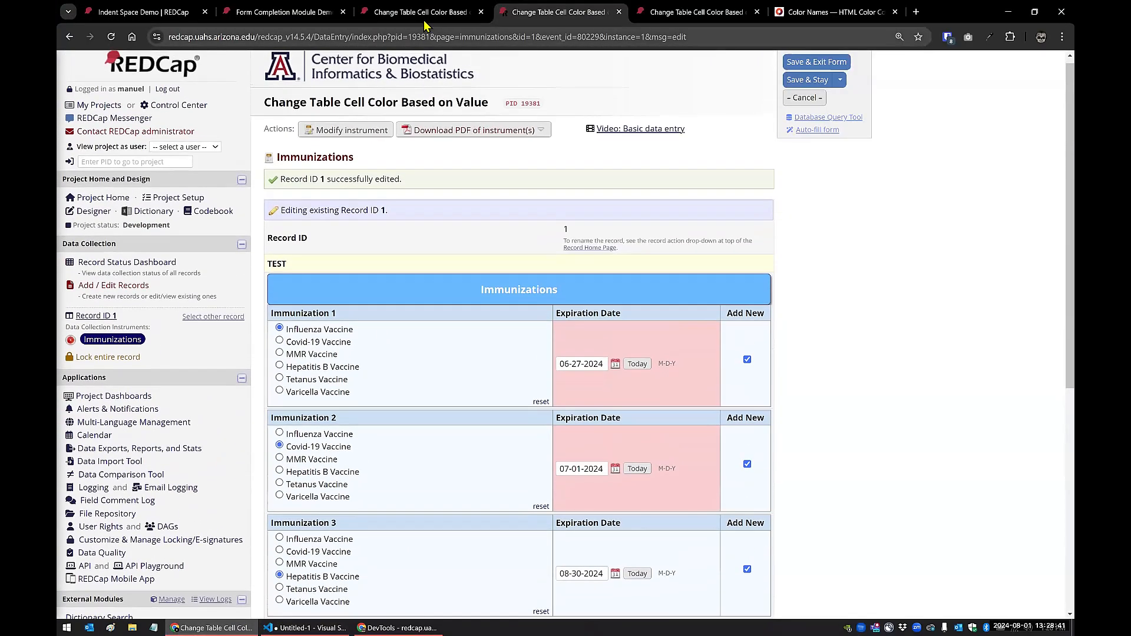
click(423, 13)
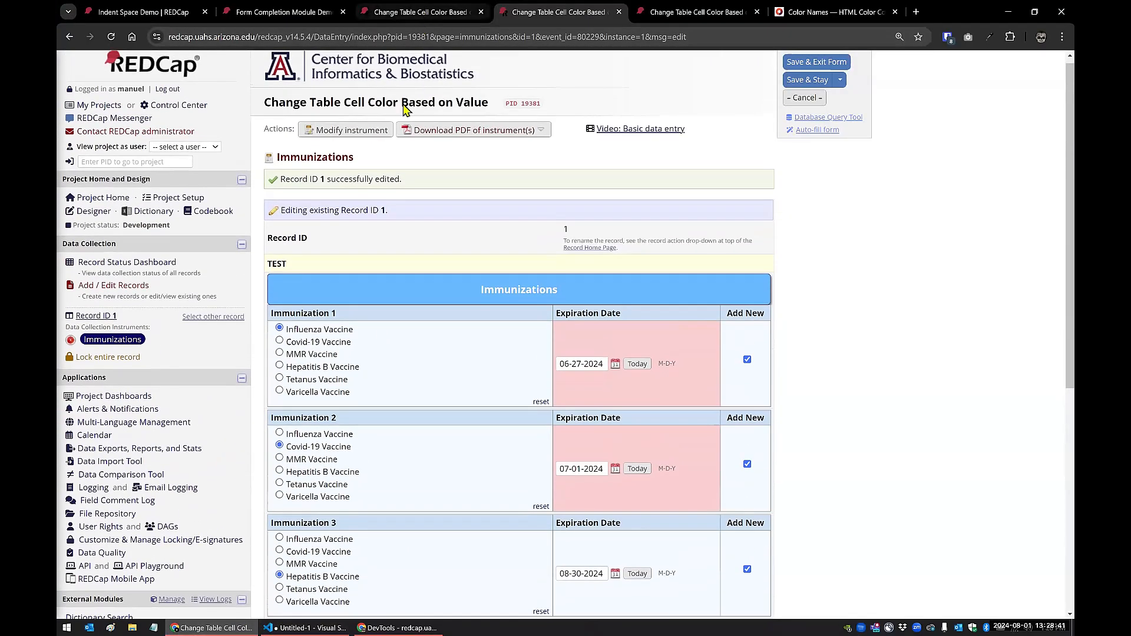
click(281, 181)
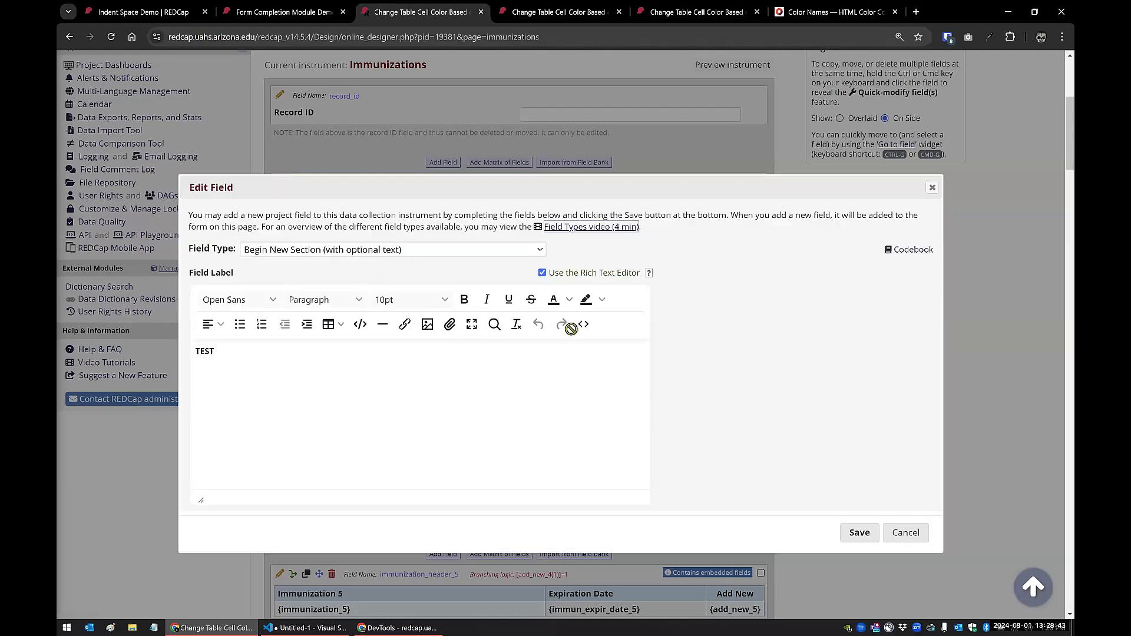
click(581, 324)
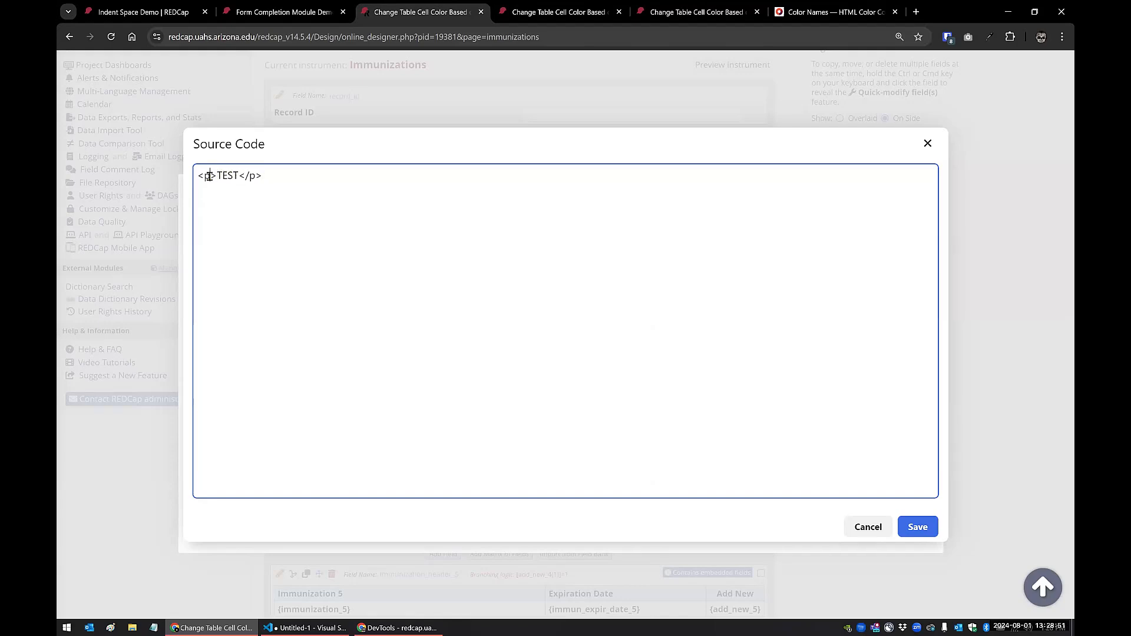
text(id)
text(=)
text("header)
text(-text)
text(")
key(BackSpace)
text(")
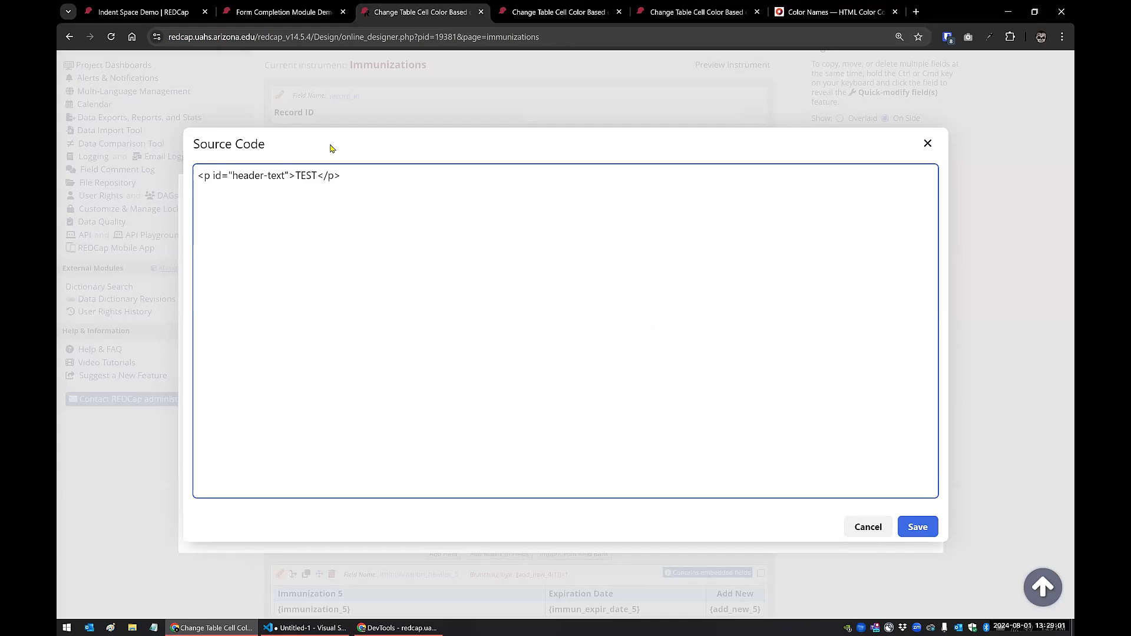
click(918, 527)
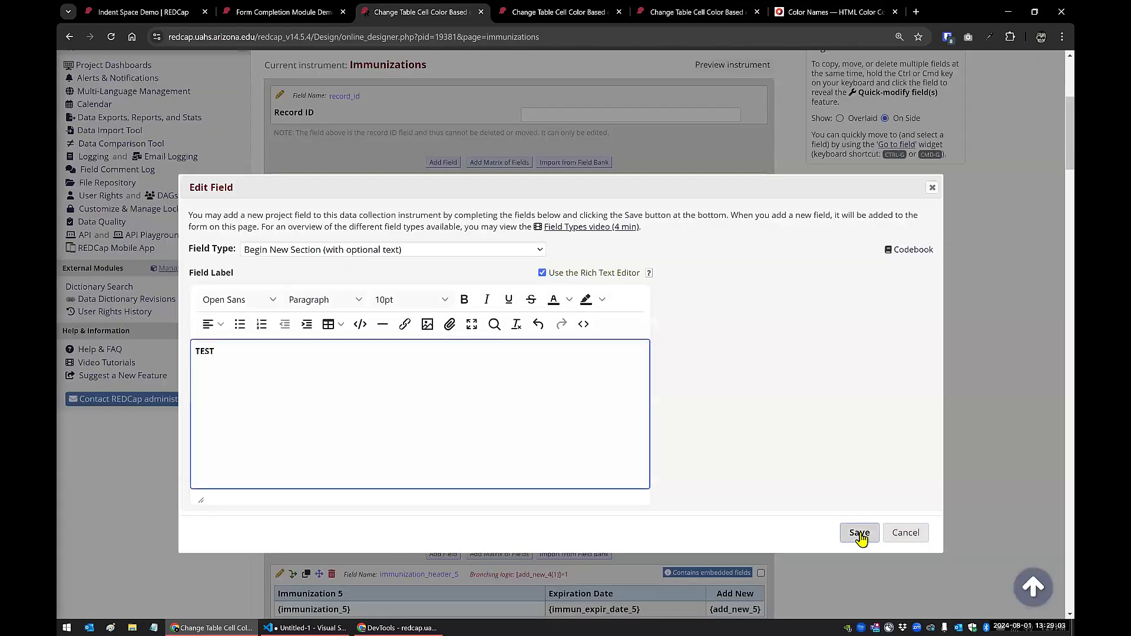
click(860, 533)
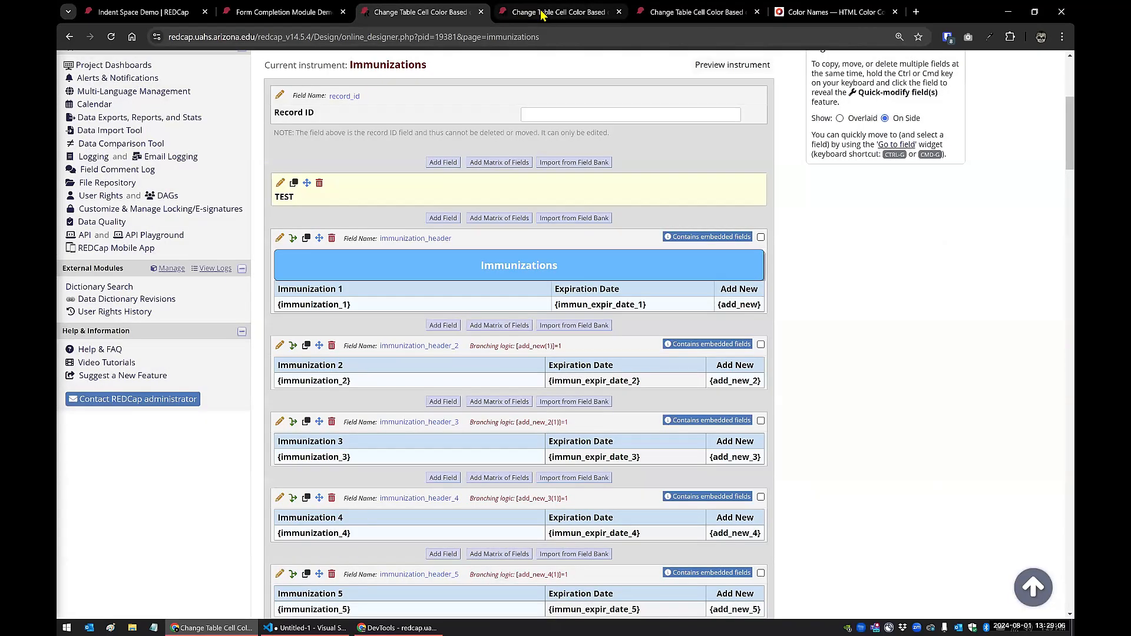
Reload the Immunizations data entry form and inspect the TEST header's paragraph element and its id in the developer tools
click(521, 15)
click(109, 37)
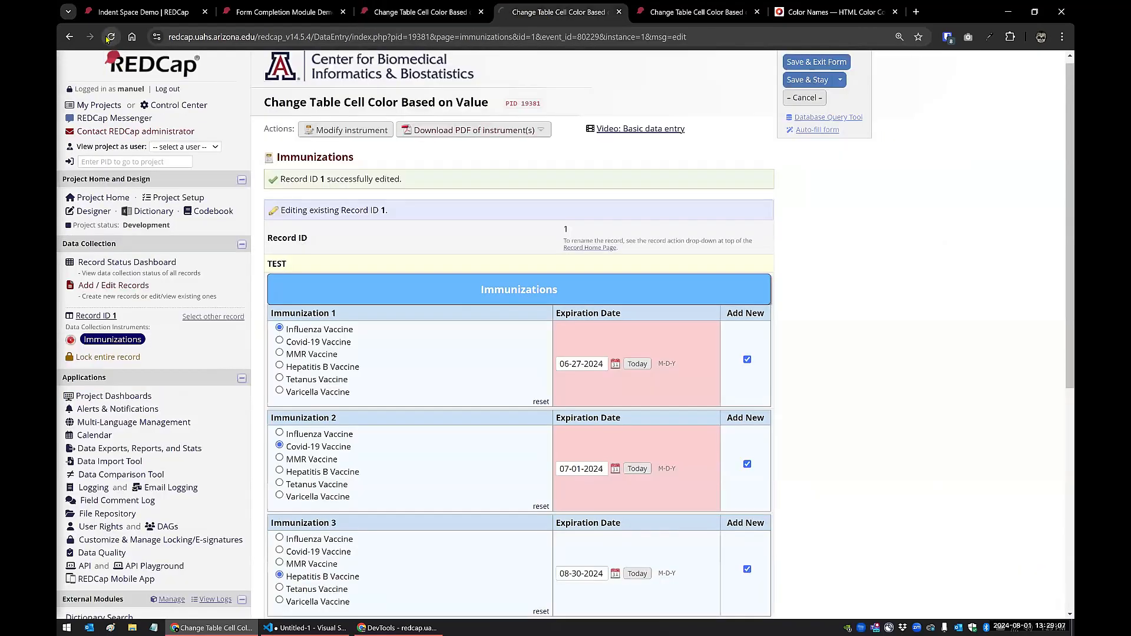
right_click(312, 269)
click(370, 558)
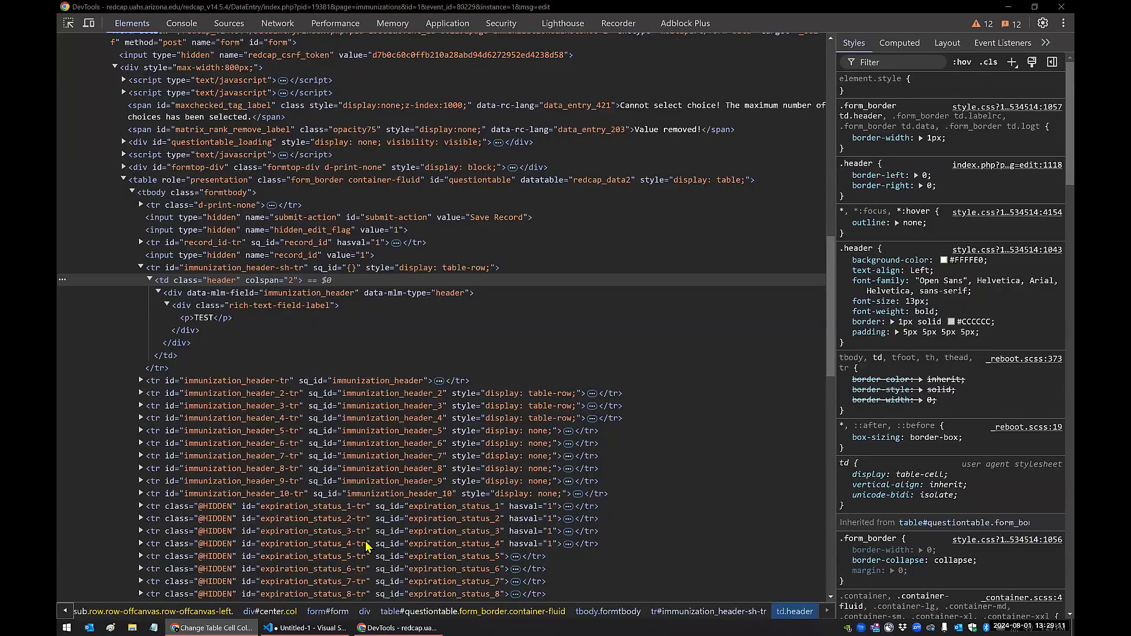
scroll(163, 390, up, 1)
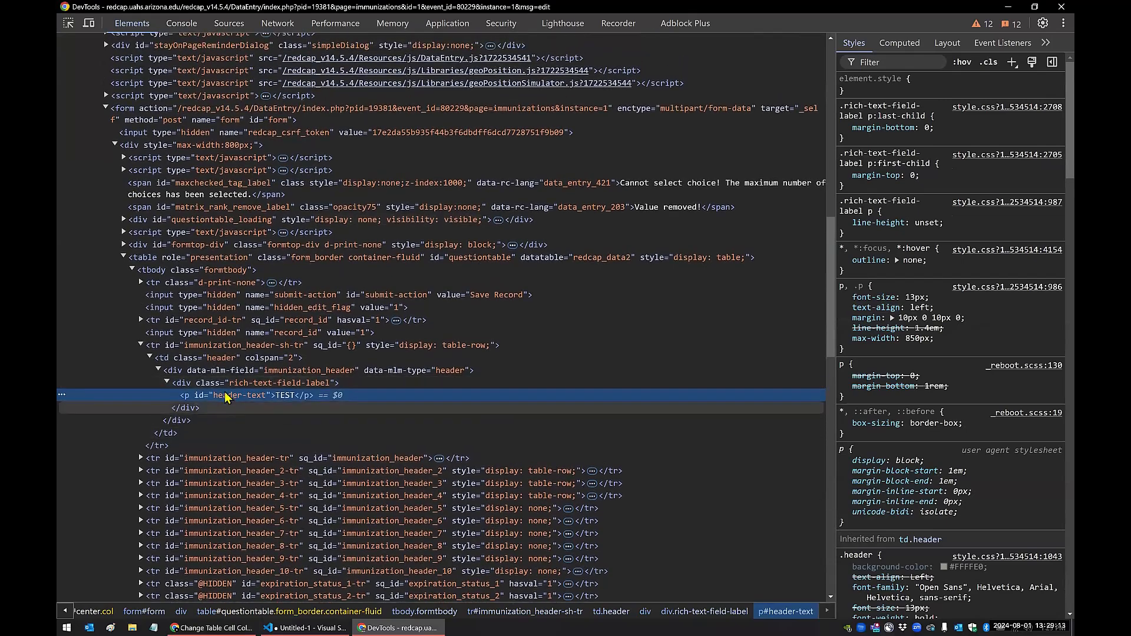
scroll(223, 406, down, 4)
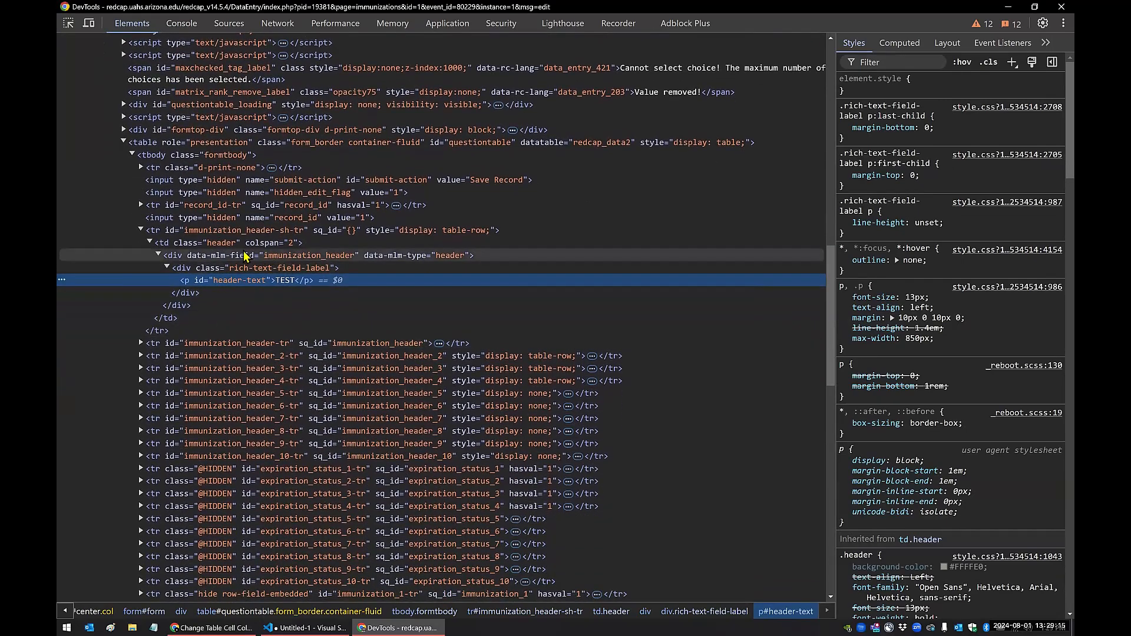